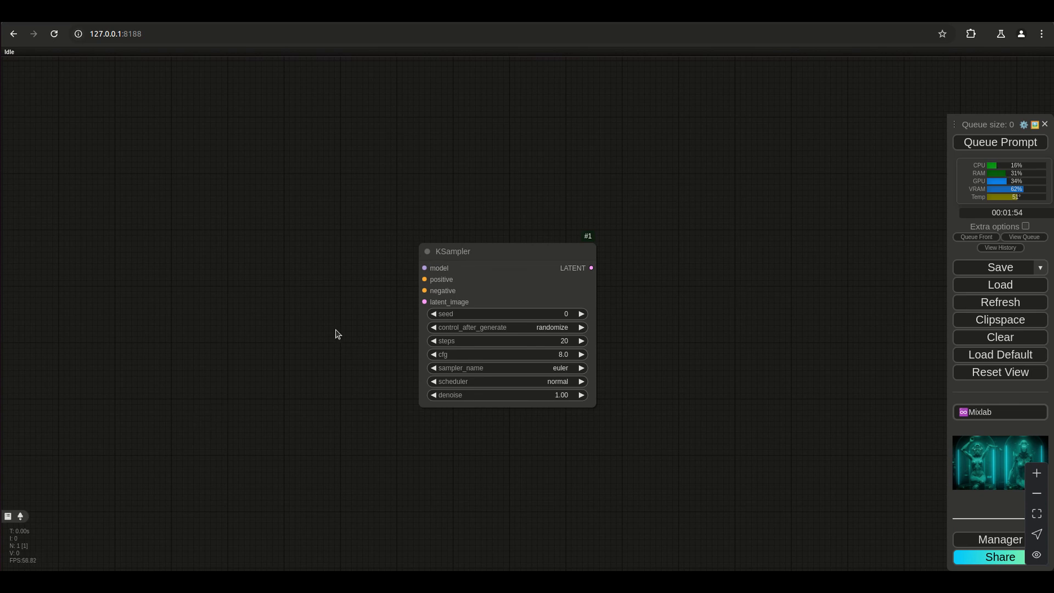
Add a Unet Loader (GGUF) node and place it to the left of the KSampler, clear of it.
double_click(254, 243)
text(unet)
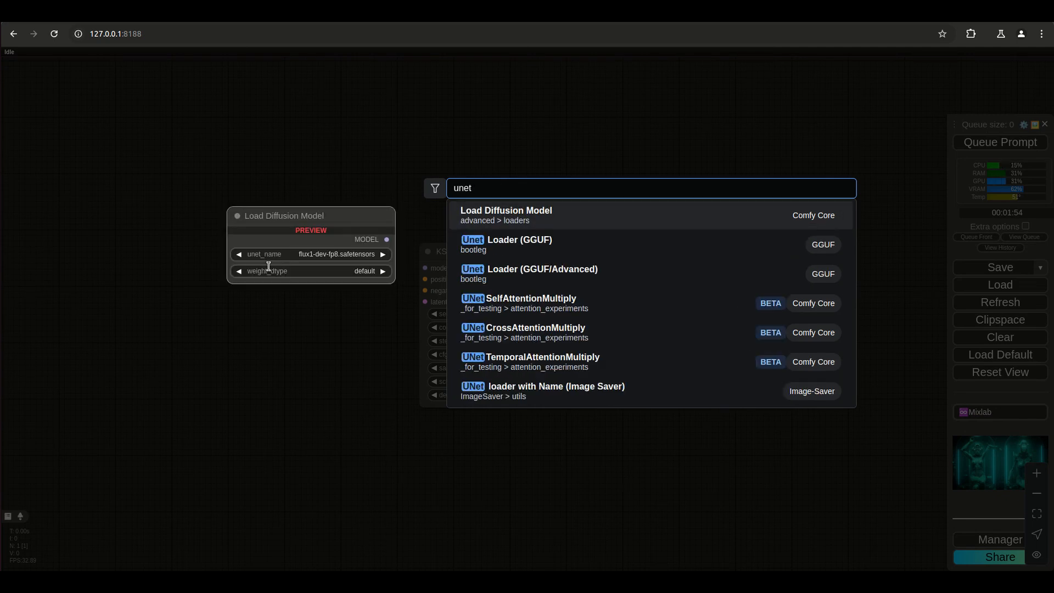
click(512, 251)
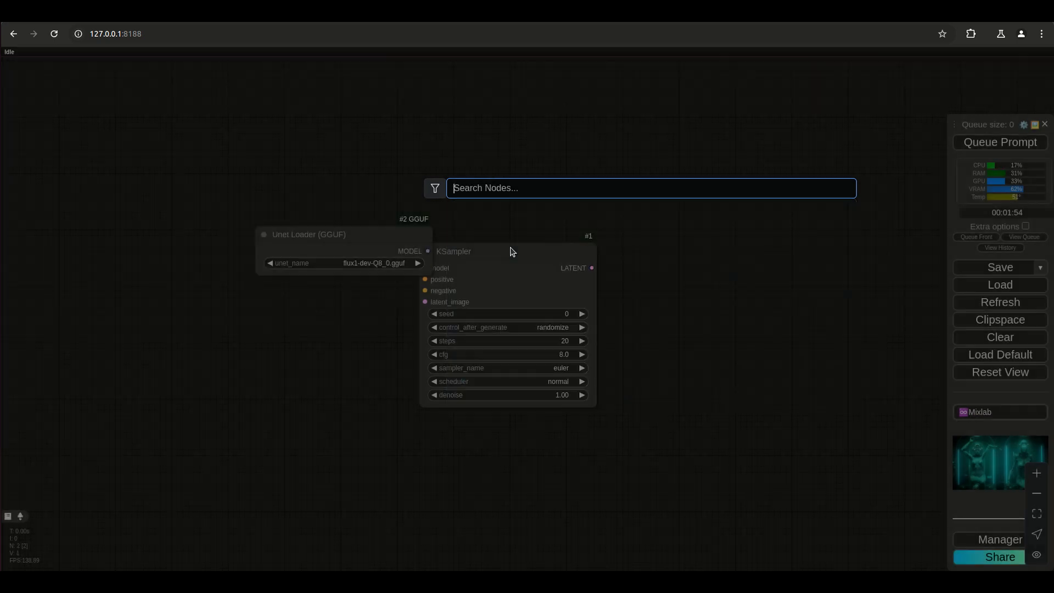
drag(310, 229, 223, 209)
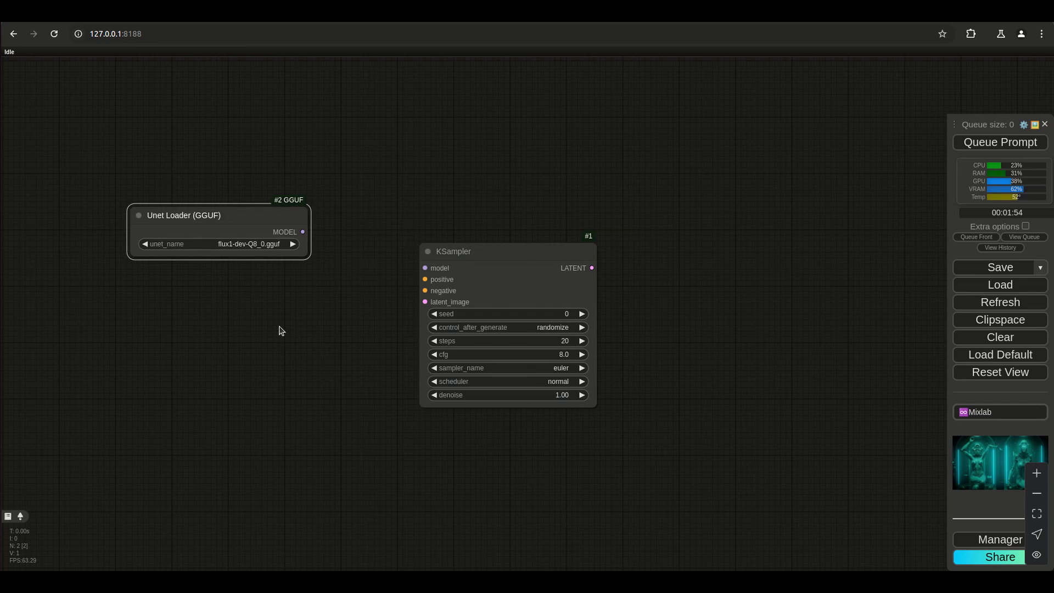
Add a Load VAE node and place it below the Unet Loader (GGUF) node.
double_click(227, 295)
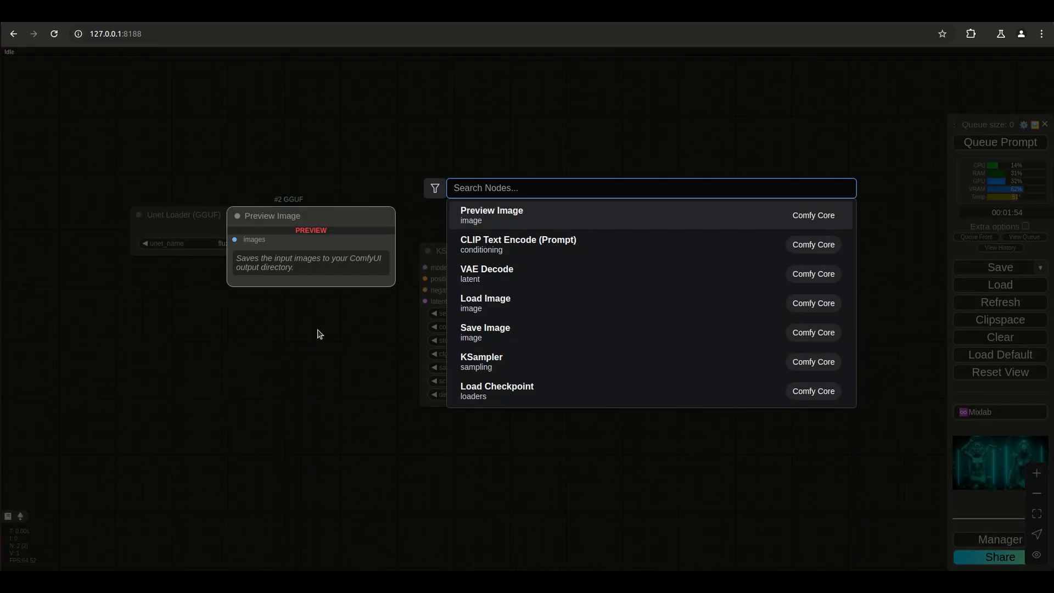
text(ll)
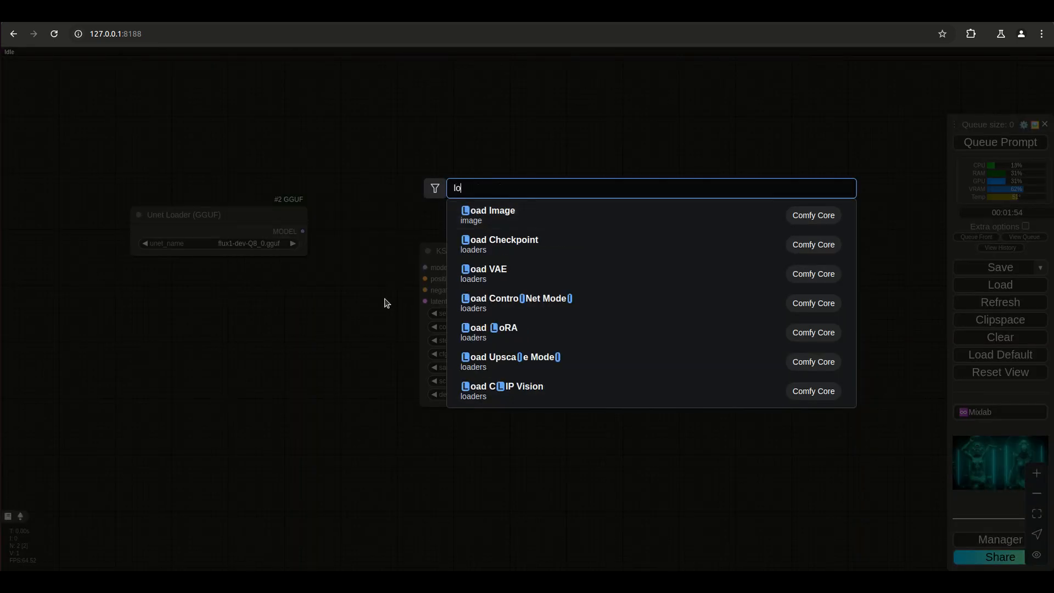
key(BackSpace)
key(BackSpace)
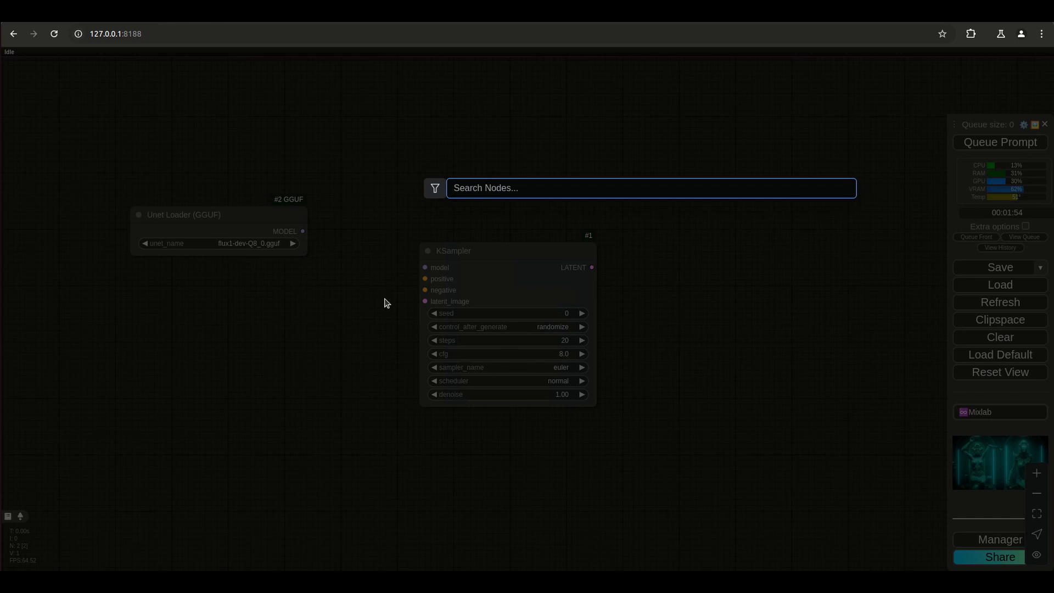
text(vae)
click(464, 269)
drag(313, 282, 225, 310)
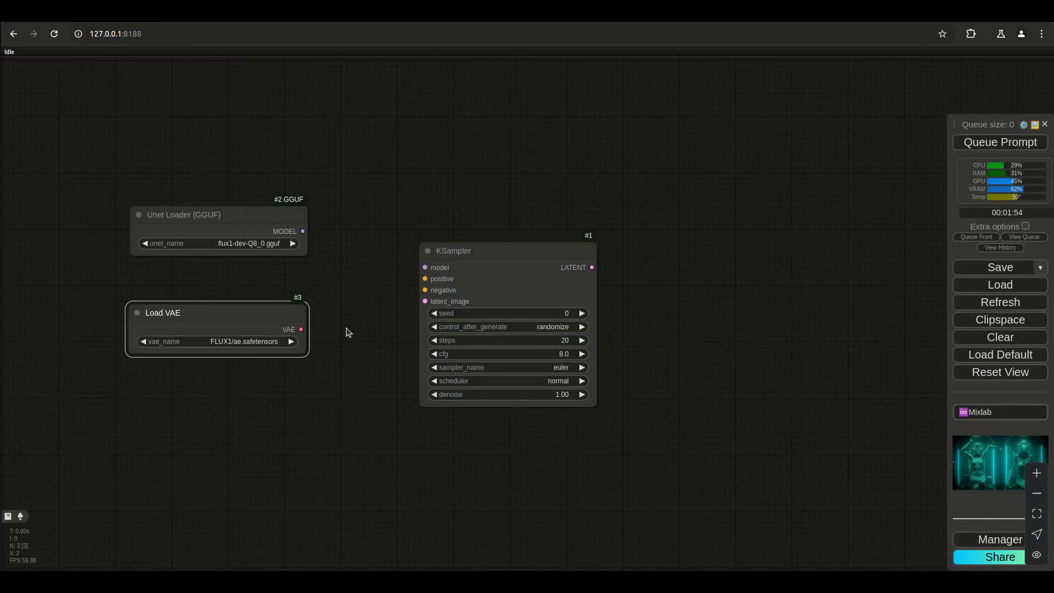
Add a DualCLIPLoader (GGUF) node to the workflow.
click(352, 283)
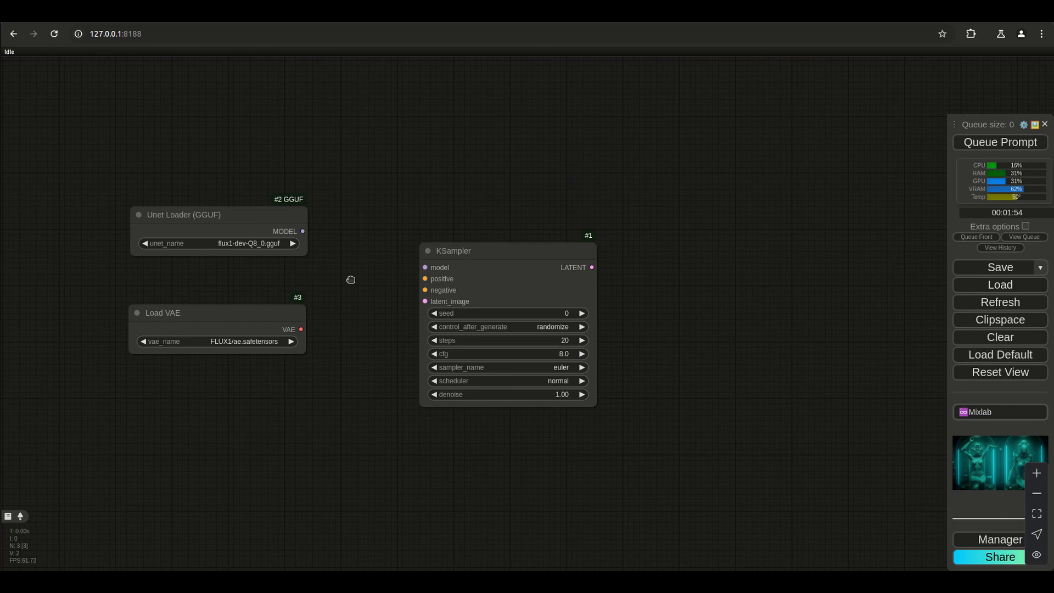
double_click(351, 280)
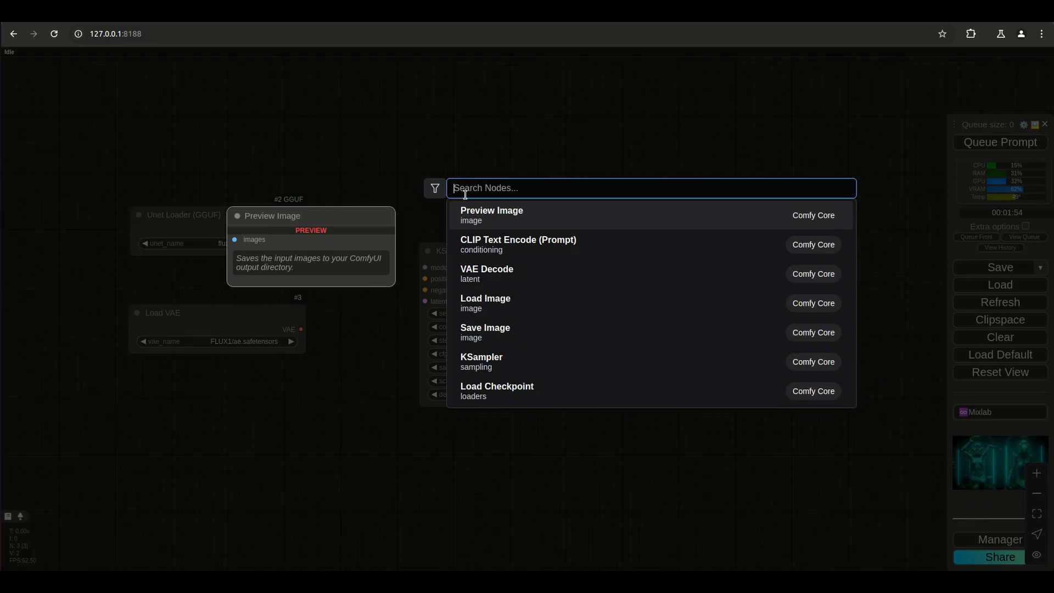
text(l)
key(BackSpace)
text(dual)
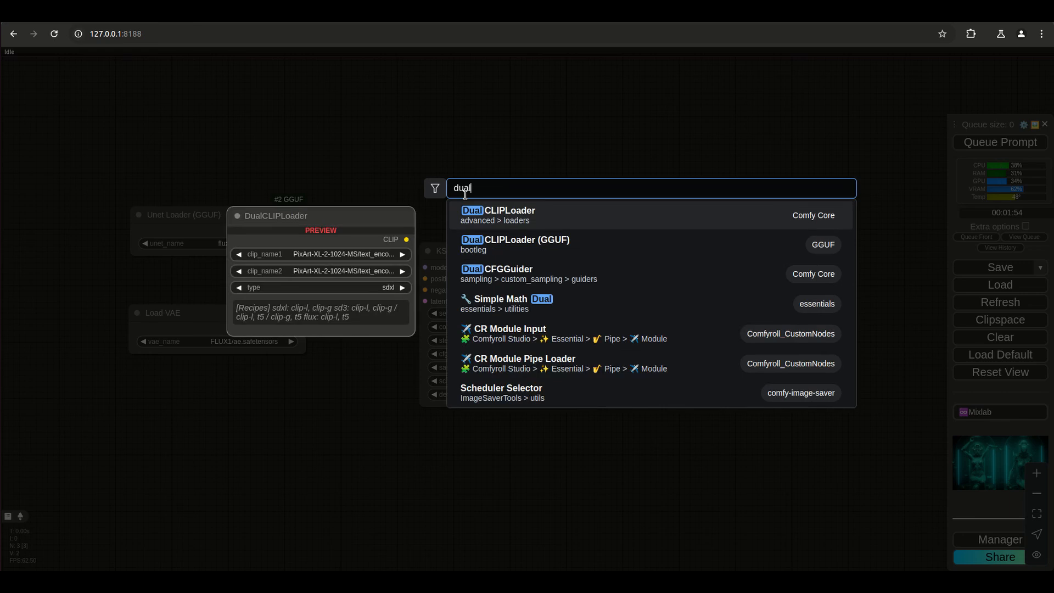
click(541, 251)
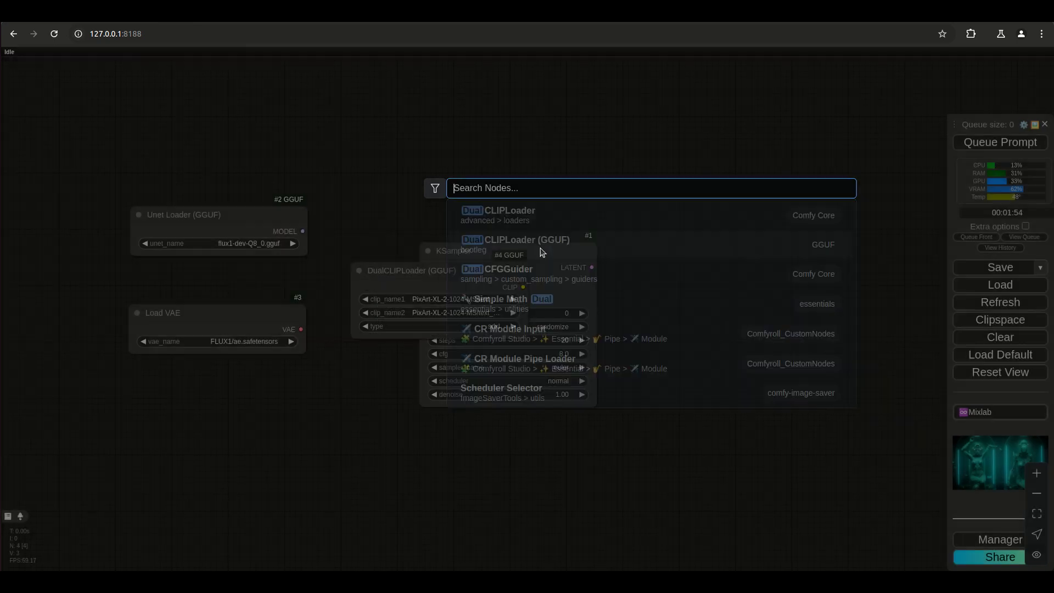
Stack the loader nodes in one column with DualCLIPLoader (GGUF) between Unet Loader (GGUF) and Load VAE.
drag(423, 280, 256, 280)
drag(152, 329, 166, 426)
drag(258, 271, 192, 276)
drag(227, 398, 209, 347)
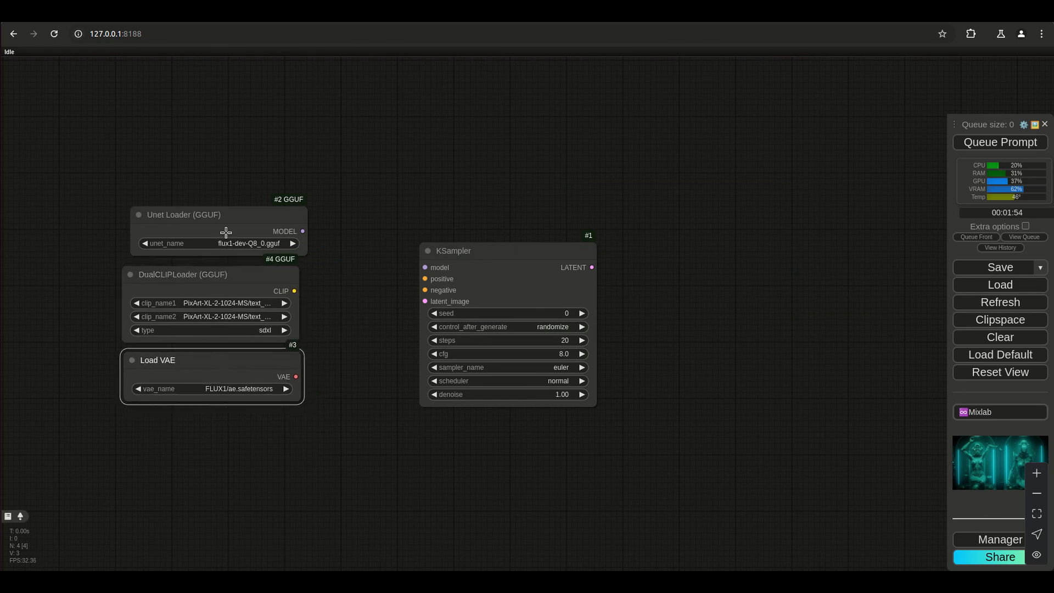
drag(225, 216, 218, 217)
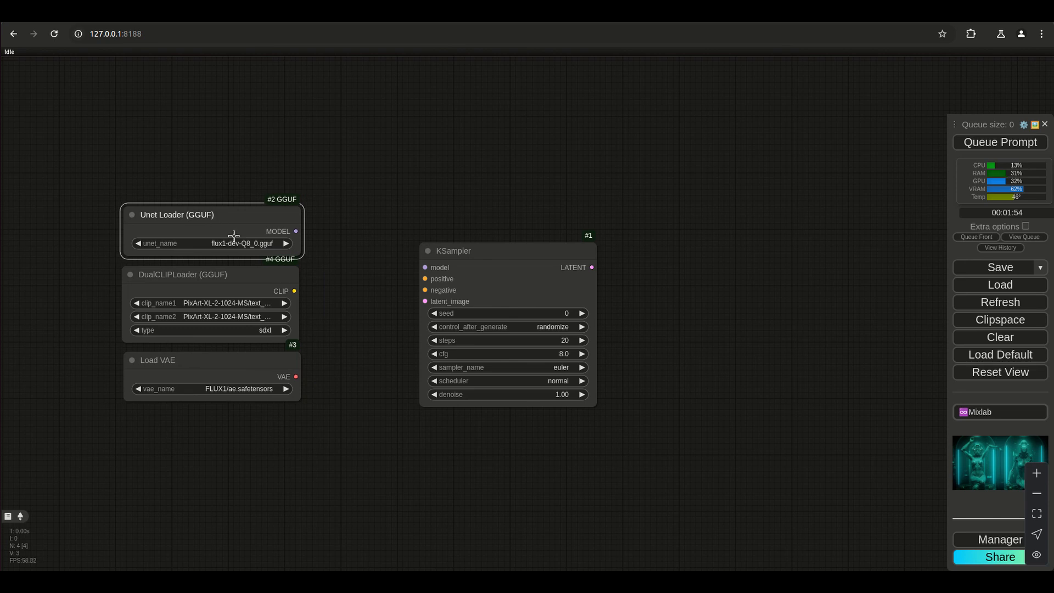
Set the DualCLIPLoader's clip_name1 to clip_l.safetensors and clip_name2 to t5xxl_fp8_e4m3fn.safetensors.
click(242, 303)
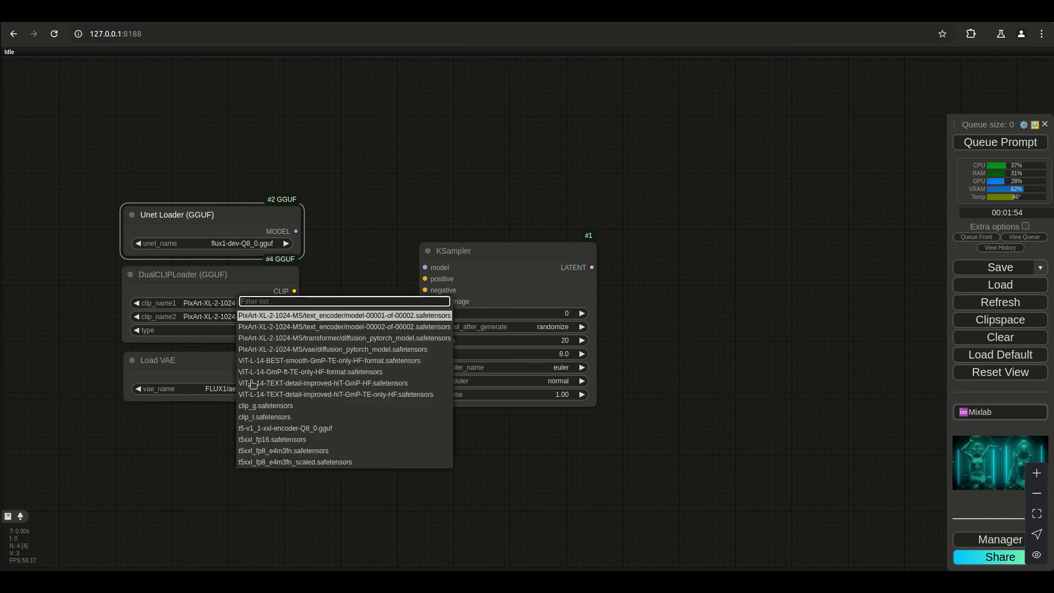
click(261, 416)
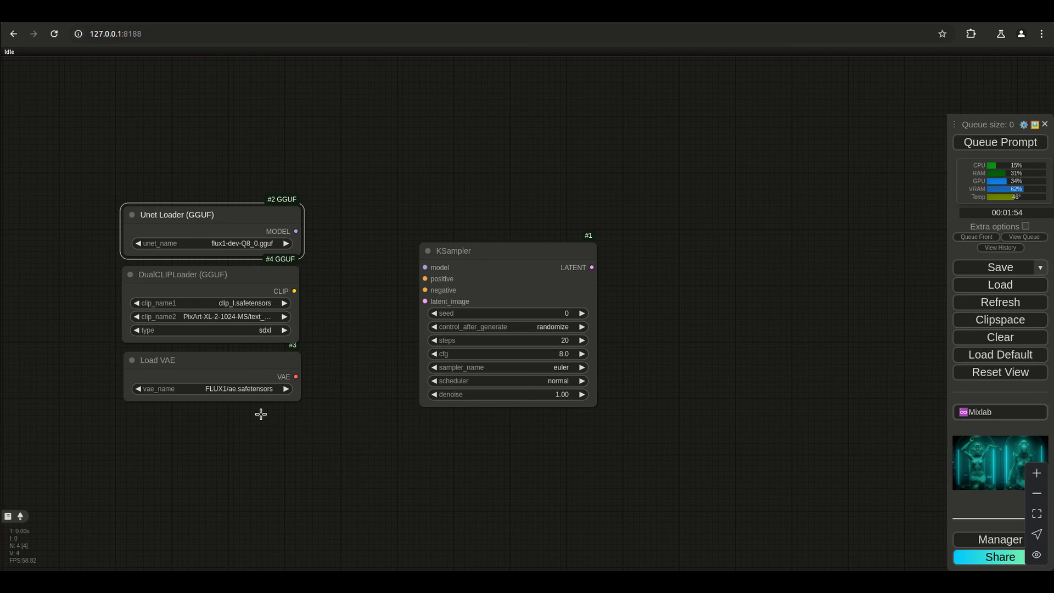
click(220, 317)
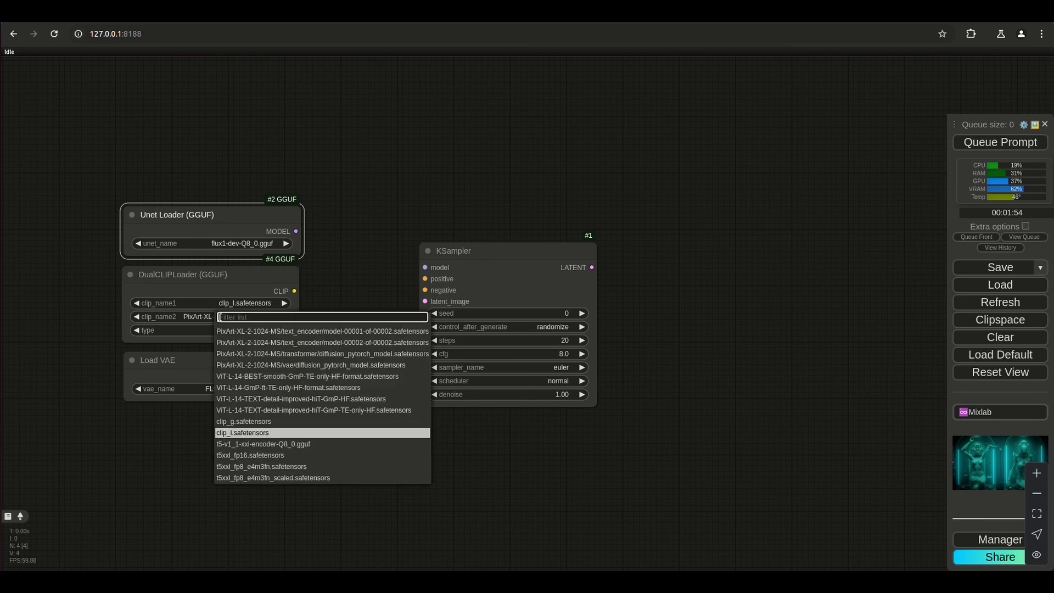
click(281, 476)
click(219, 317)
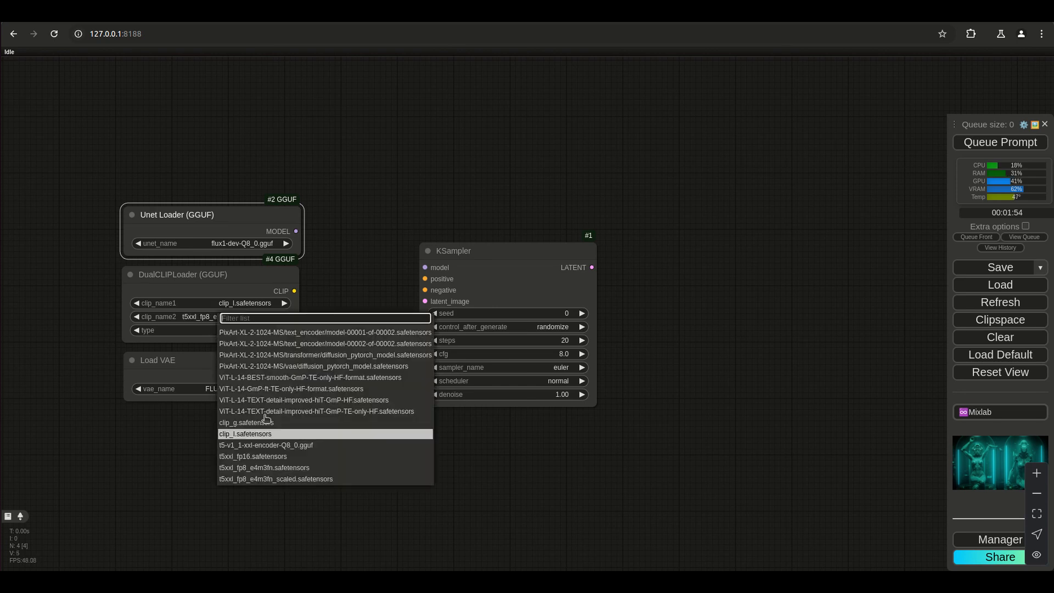
click(270, 468)
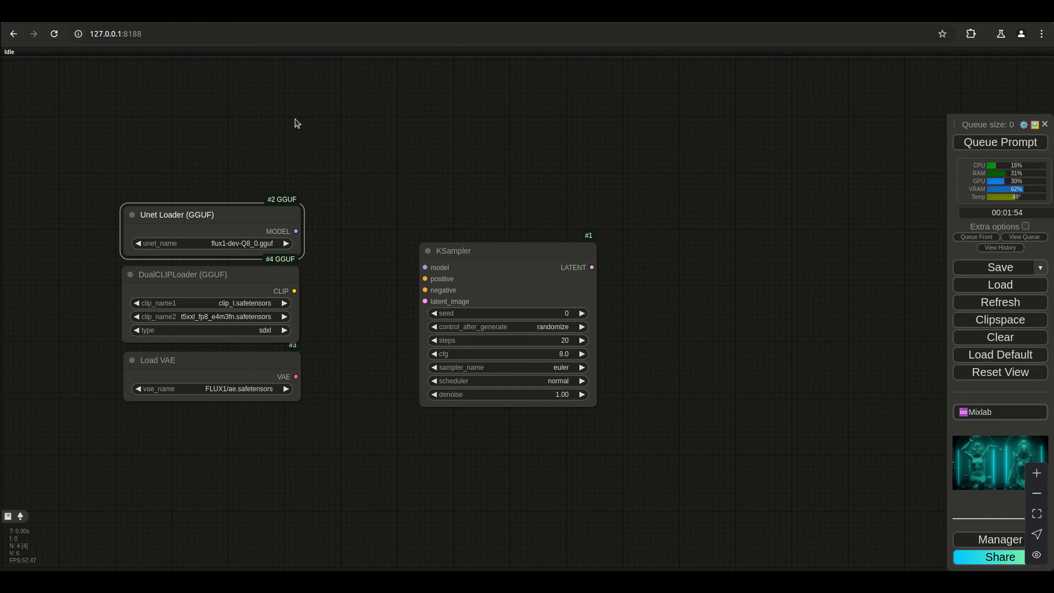
drag(425, 267, 317, 98)
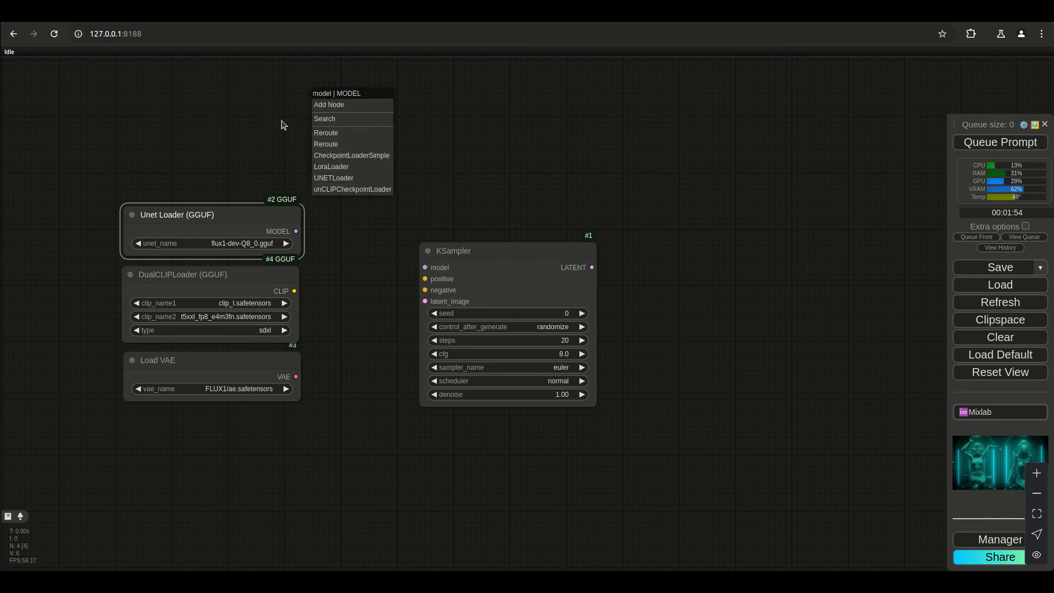
click(343, 155)
drag(311, 92, 144, 95)
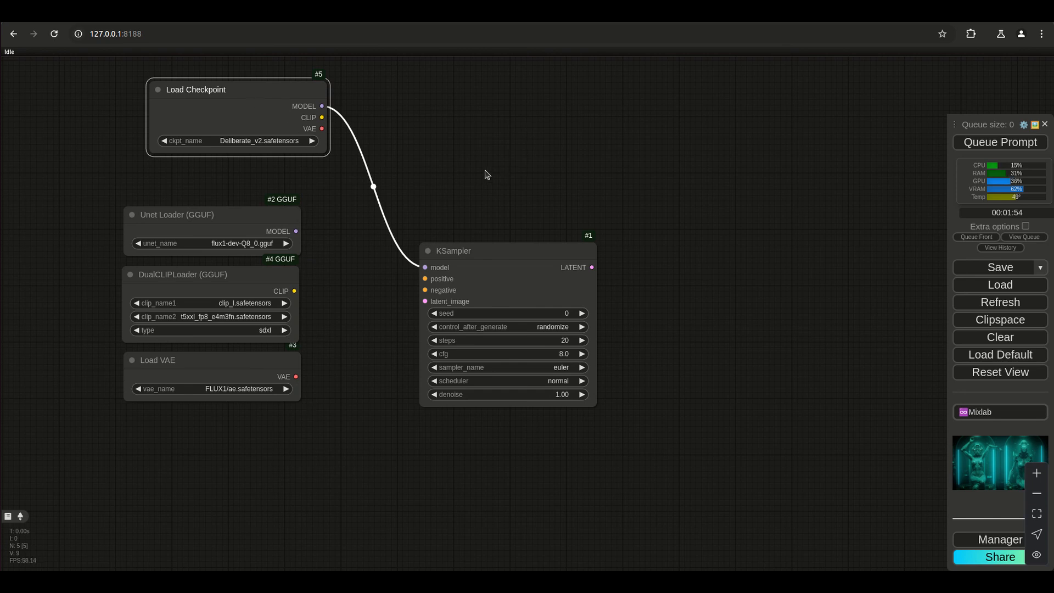
right_click(265, 112)
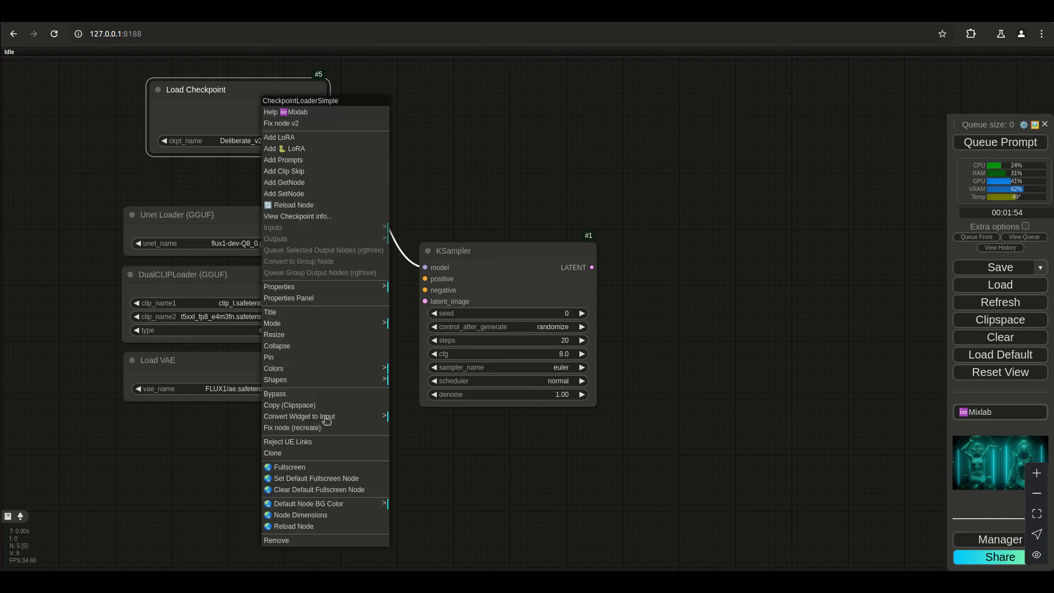
click(293, 543)
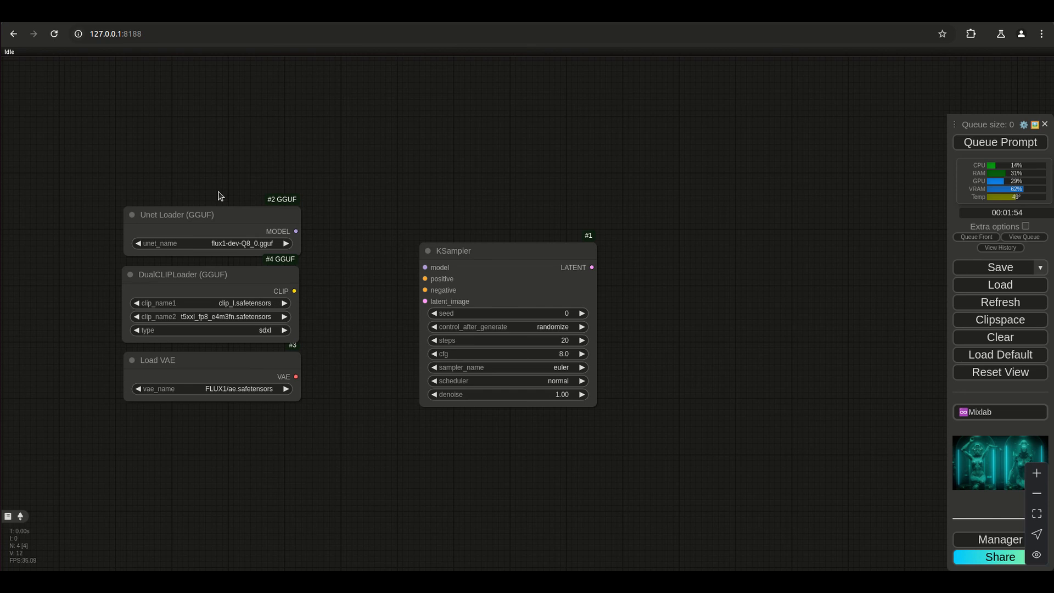
Shift the Unet Loader, DualCLIPLoader and Load VAE nodes farther from the KSampler, keeping them in a rough column.
drag(214, 214, 191, 235)
drag(213, 273, 166, 272)
drag(210, 358, 159, 359)
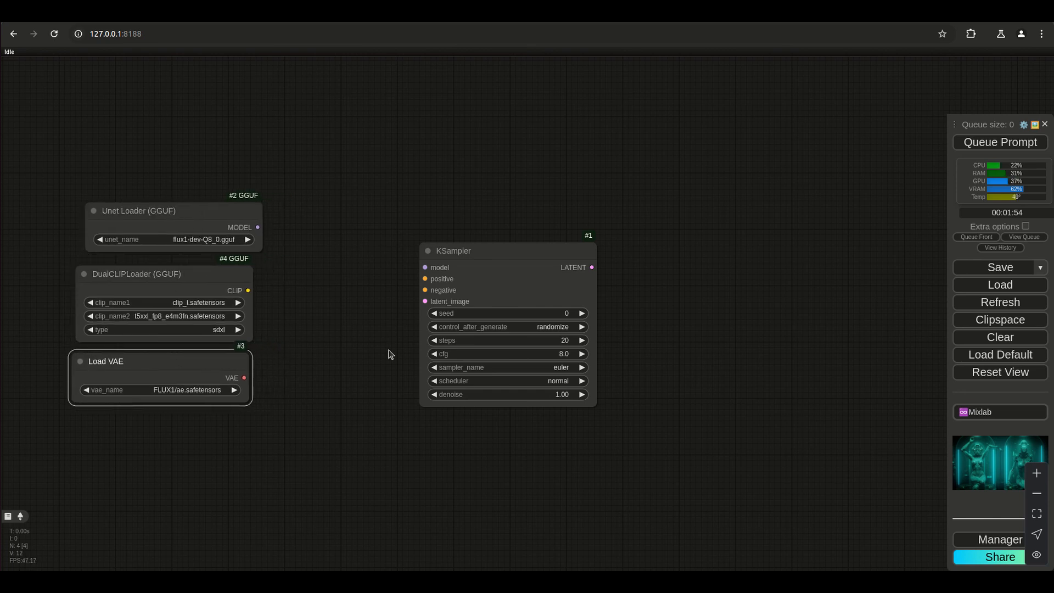
drag(167, 215, 150, 214)
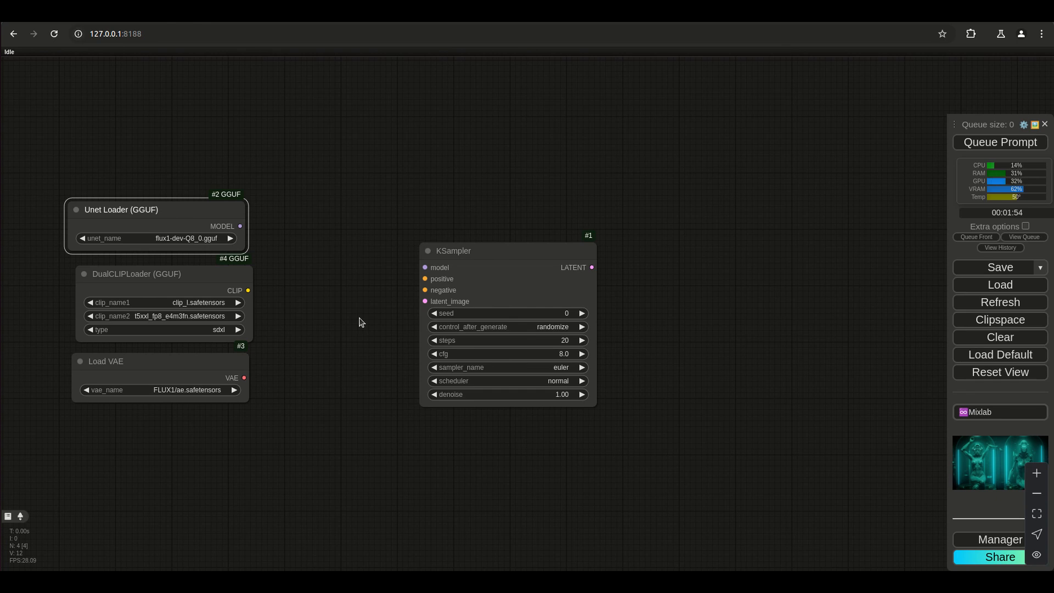
drag(141, 213, 159, 213)
drag(155, 357, 162, 359)
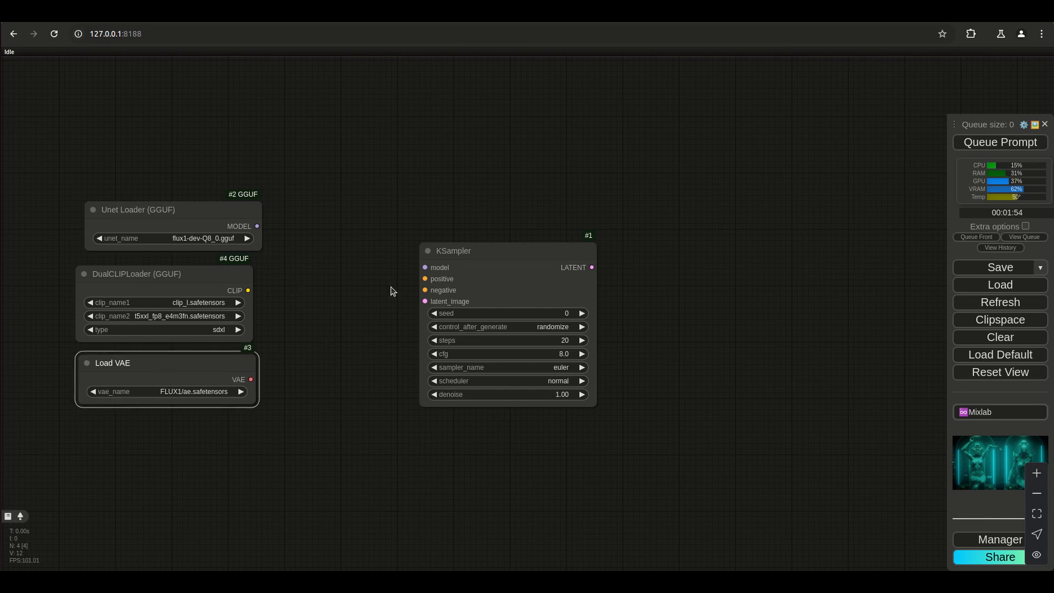
Add a VAE Decode node from the KSampler's LATENT output, connect Load VAE to its vae input, and place it beside the KSampler.
drag(592, 267, 780, 304)
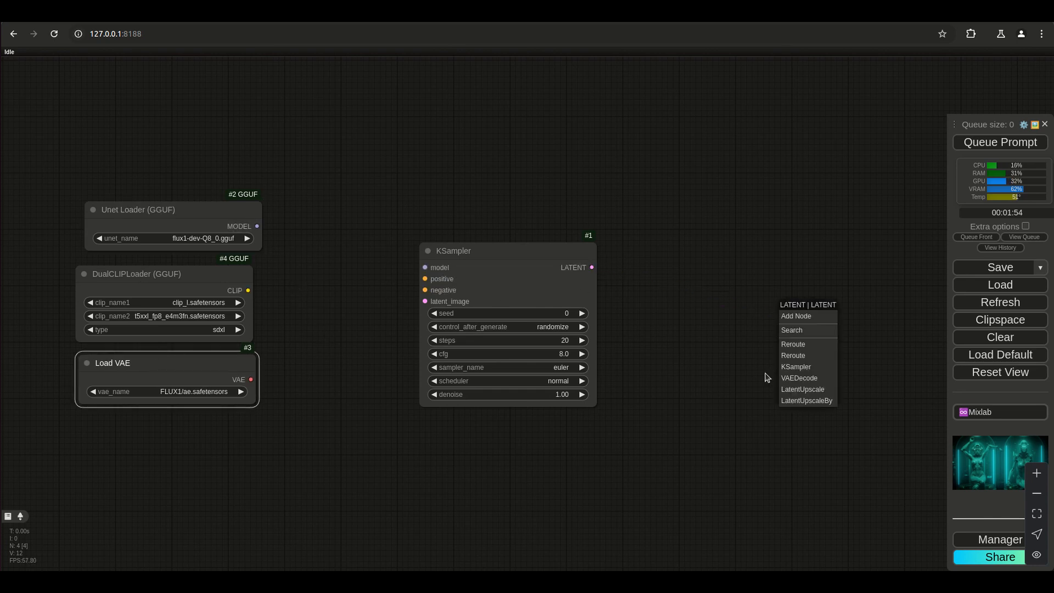
click(805, 378)
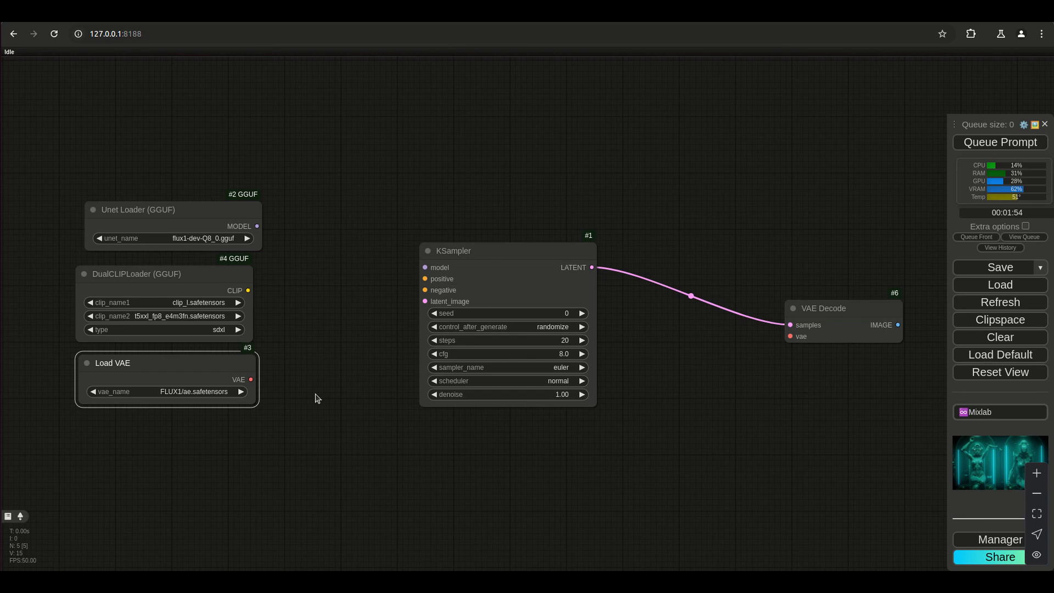
drag(254, 379, 629, 248)
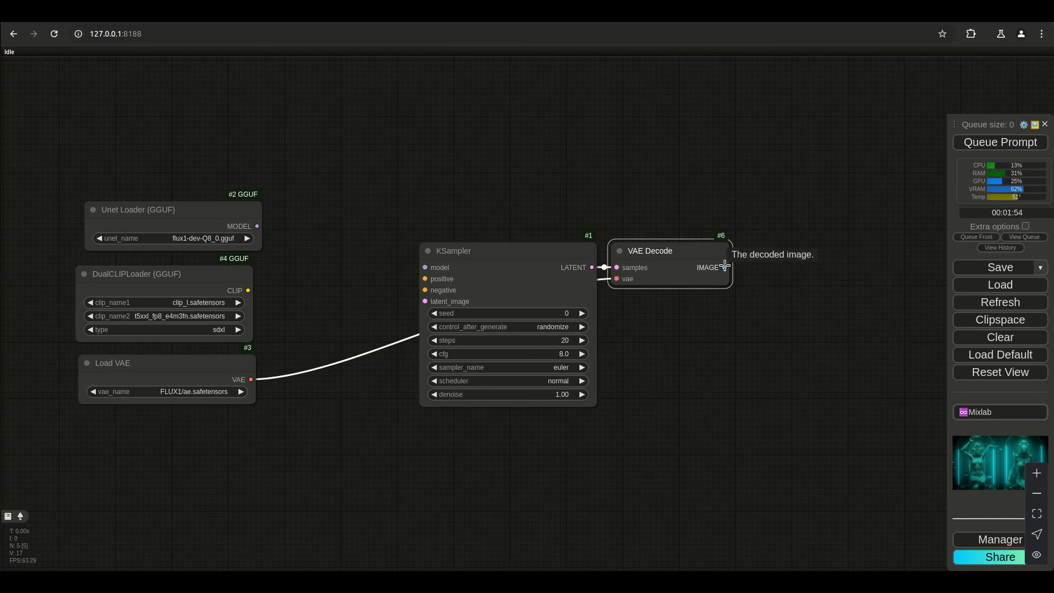
Add a Preview Image node from the VAE Decode's IMAGE output and place it directly below VAE Decode.
drag(725, 267, 799, 315)
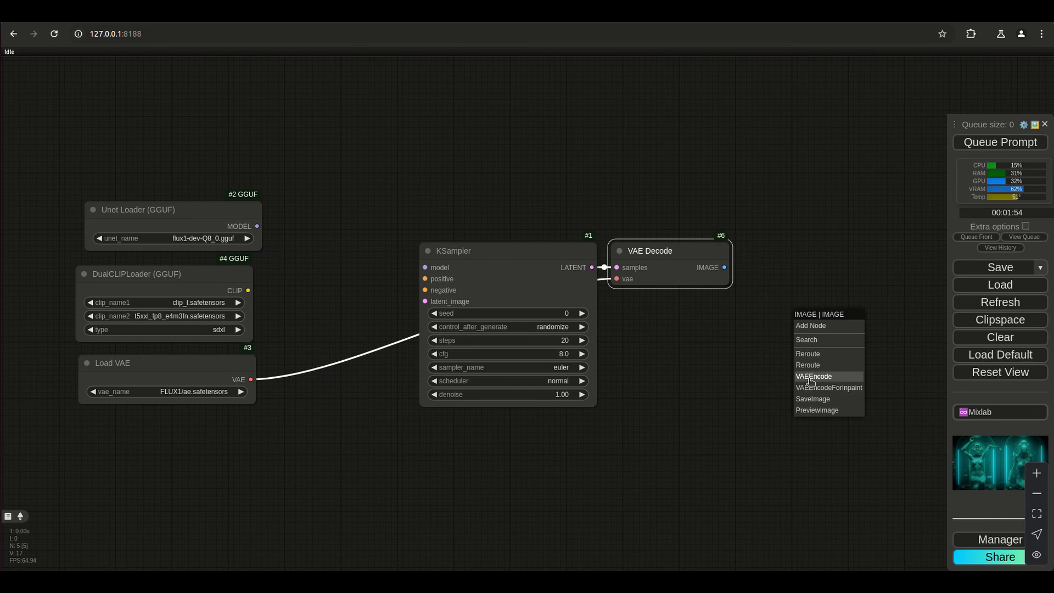
click(807, 409)
drag(809, 323, 638, 309)
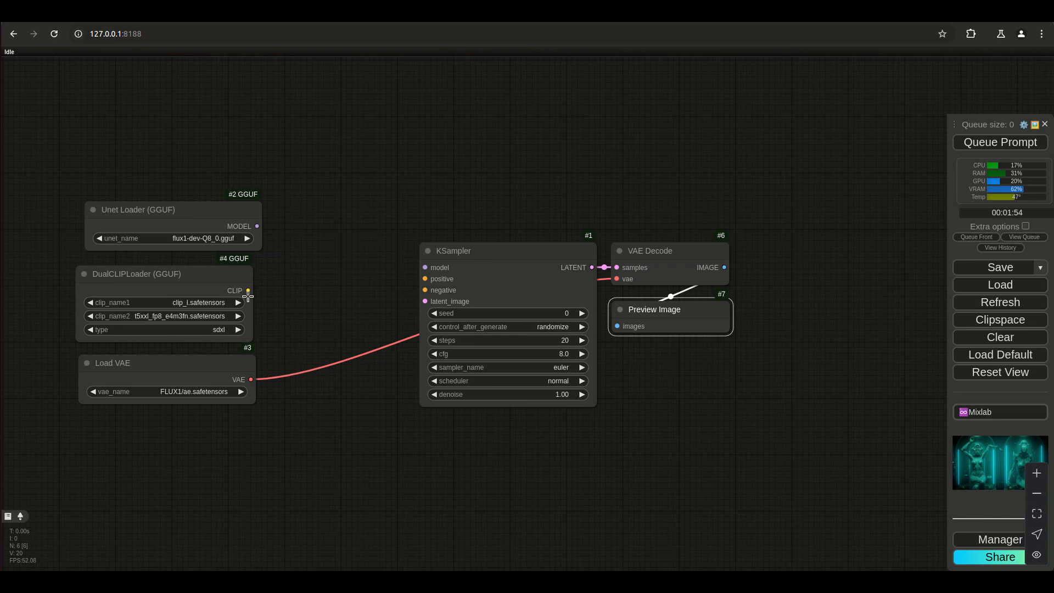
Move the three loader nodes farther left to widen the gap before the KSampler.
drag(184, 212, 156, 208)
drag(176, 273, 153, 267)
drag(191, 362, 160, 362)
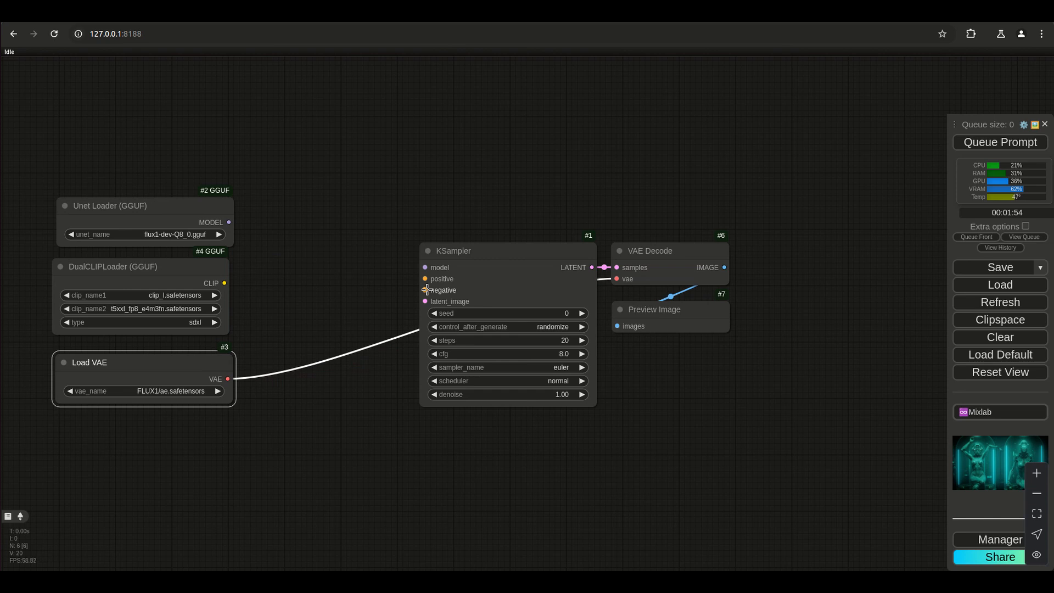
drag(425, 279, 369, 291)
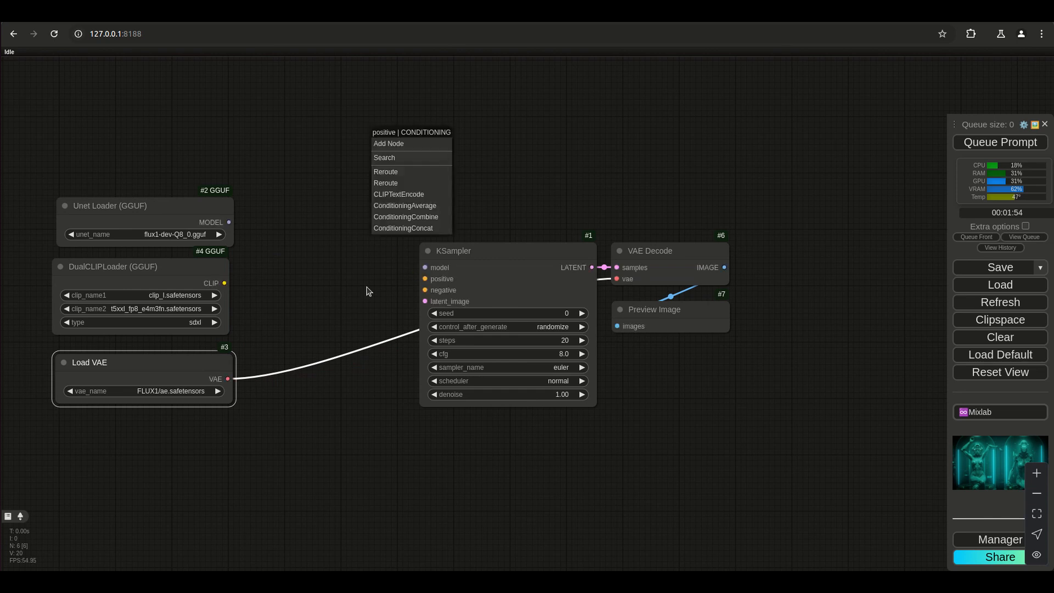
click(401, 197)
drag(572, 214, 476, 193)
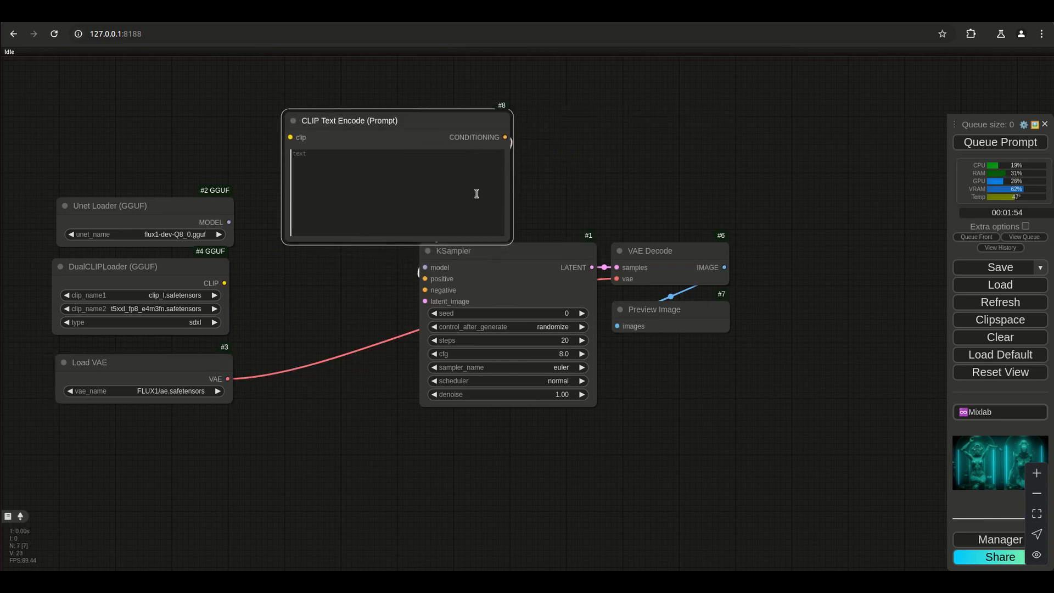
right_click(440, 115)
click(447, 491)
Add a CLIP Text Encode (Prompt) node from the DualCLIPLoader's CLIP output and place it above the loaders and KSampler.
drag(224, 283, 334, 182)
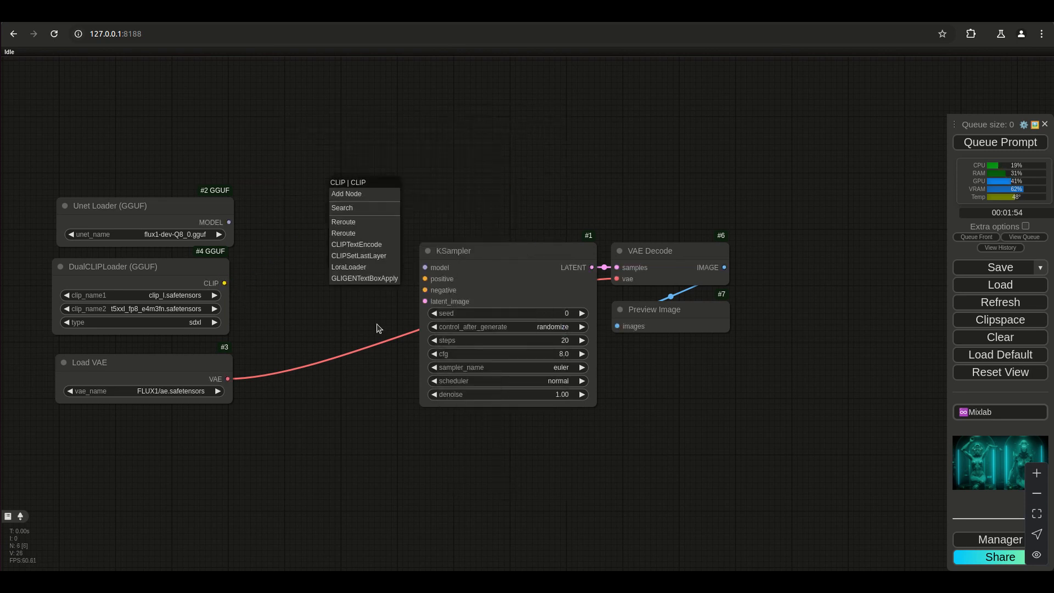
click(351, 244)
drag(378, 180, 286, 80)
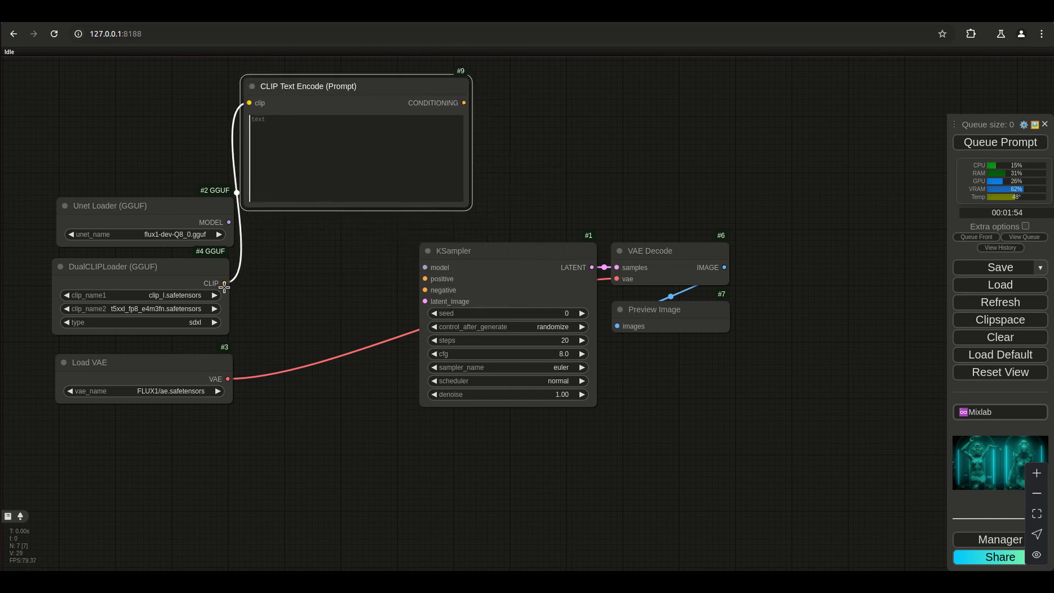
Connect CLIP Text Encode's CONDITIONING to the KSampler's positive and negative inputs, and the Unet Loader's MODEL to its model input.
drag(464, 103, 425, 278)
drag(464, 103, 427, 291)
drag(334, 94, 349, 73)
drag(229, 222, 424, 267)
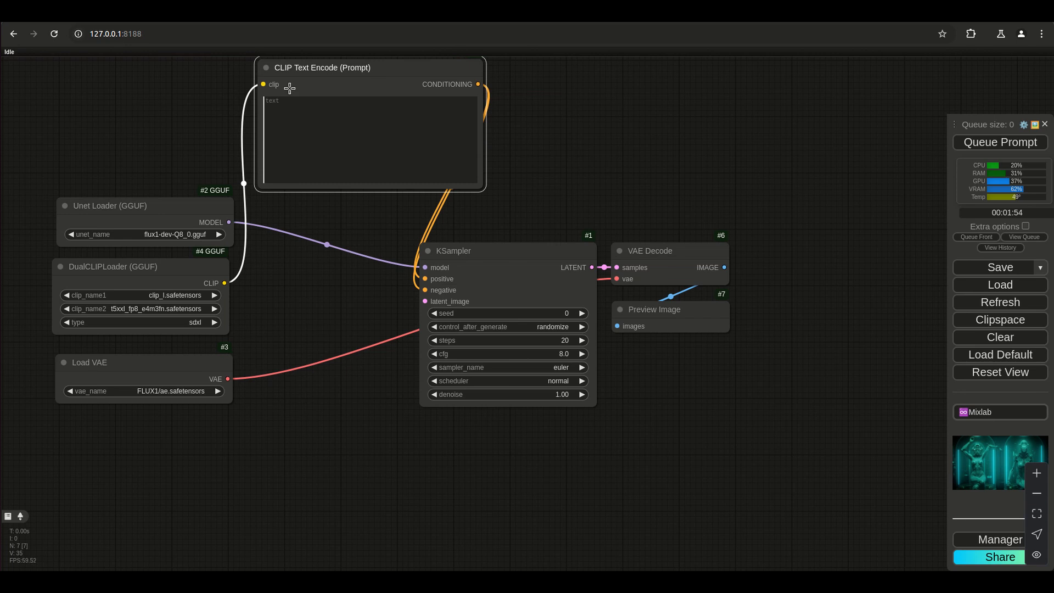
drag(349, 78, 320, 127)
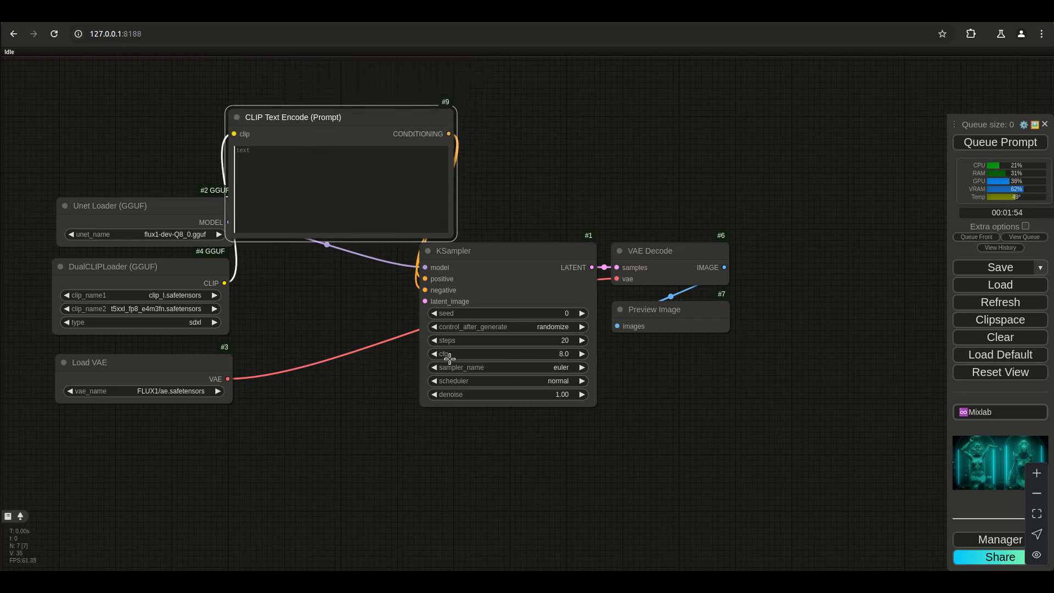
Set the KSampler's cfg to 1.0 and its steps to 10.
click(570, 355)
click(566, 344)
key(Return)
Shift the Unet Loader and DualCLIPLoader farther up and away from the KSampler, and reposition CLIP Text Encode beside them.
drag(128, 204, 88, 153)
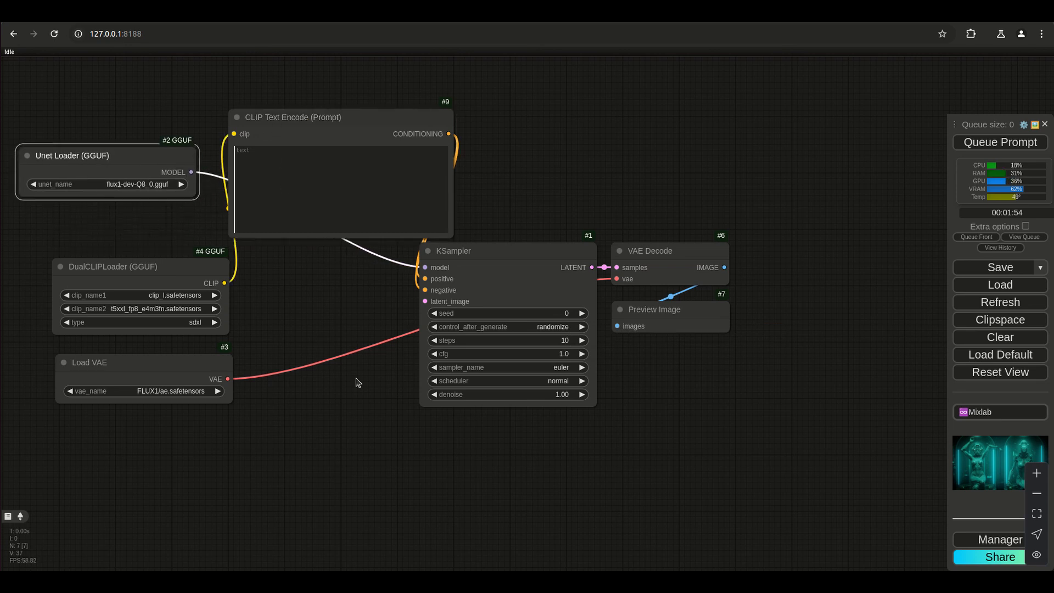
drag(333, 127, 364, 216)
drag(142, 264, 114, 238)
drag(319, 210, 255, 115)
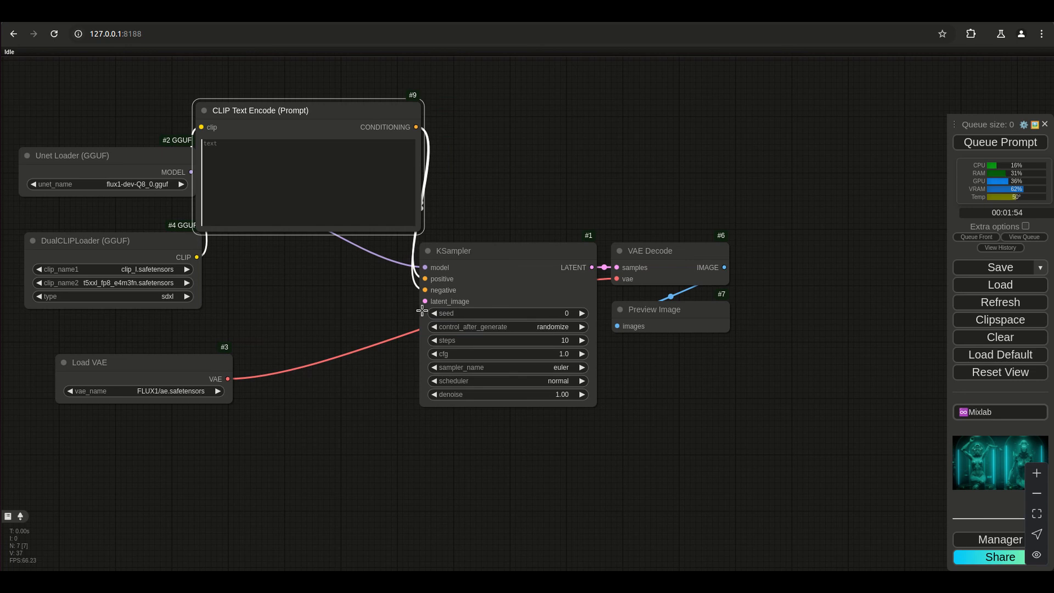
Add an Empty Latent Image node from the KSampler's latent_image input and set its width and height to 1024.
drag(425, 301, 363, 436)
click(391, 499)
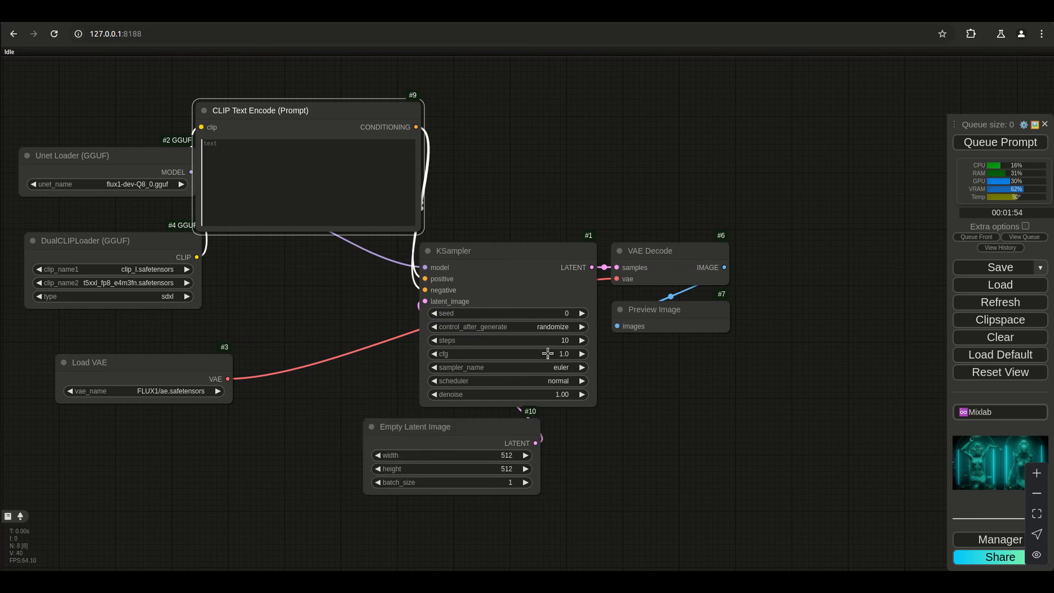
click(499, 453)
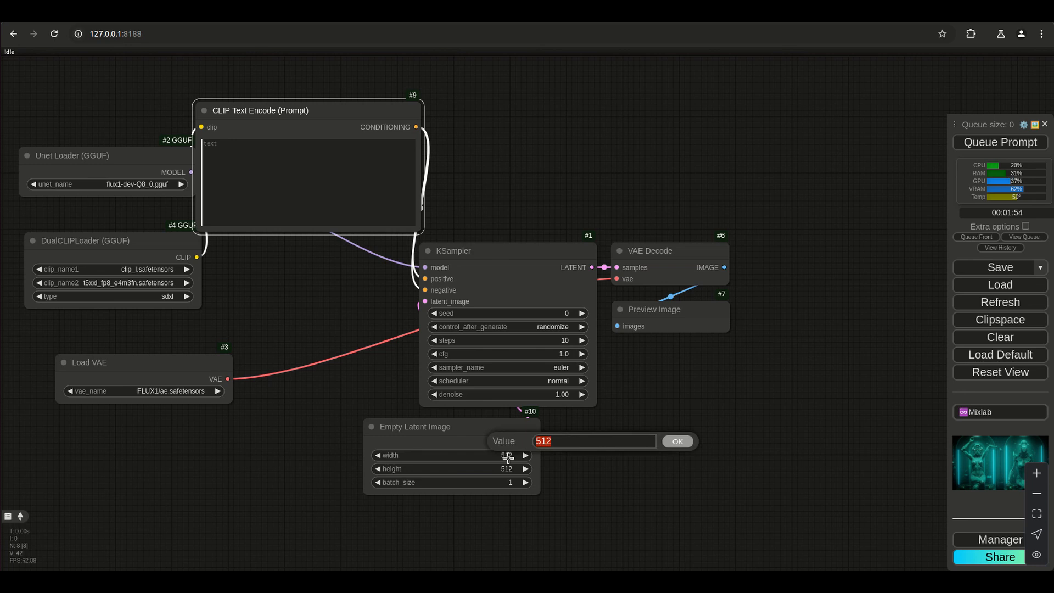
text(1024)
key(Return)
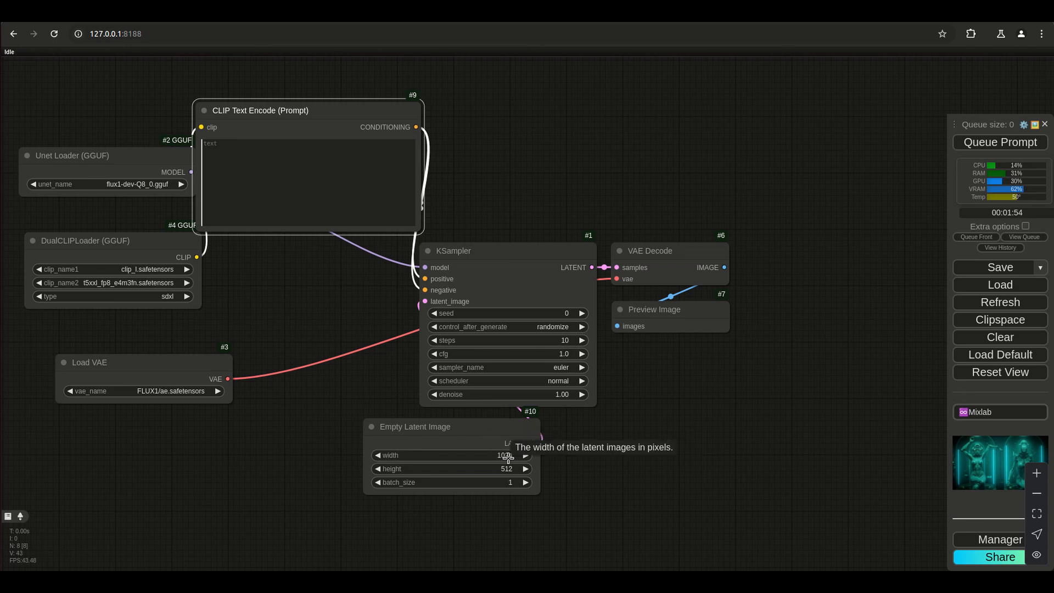
click(511, 468)
text(1024)
key(Return)
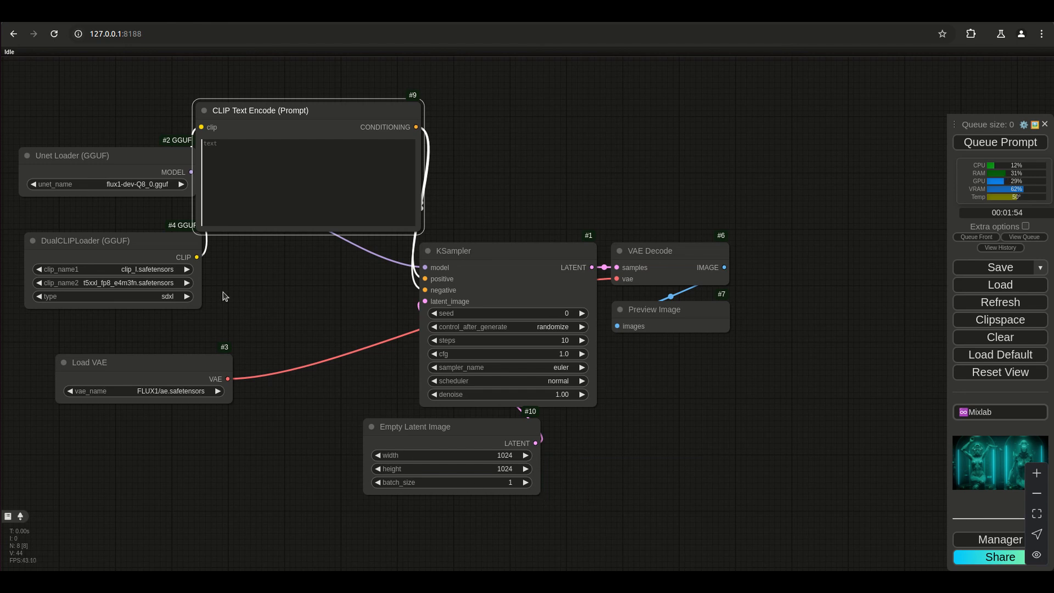
Add a FluxGuidance node above the KSampler and wire it between CLIP Text Encode's CONDITIONING and the KSampler's positive input.
drag(144, 244, 123, 224)
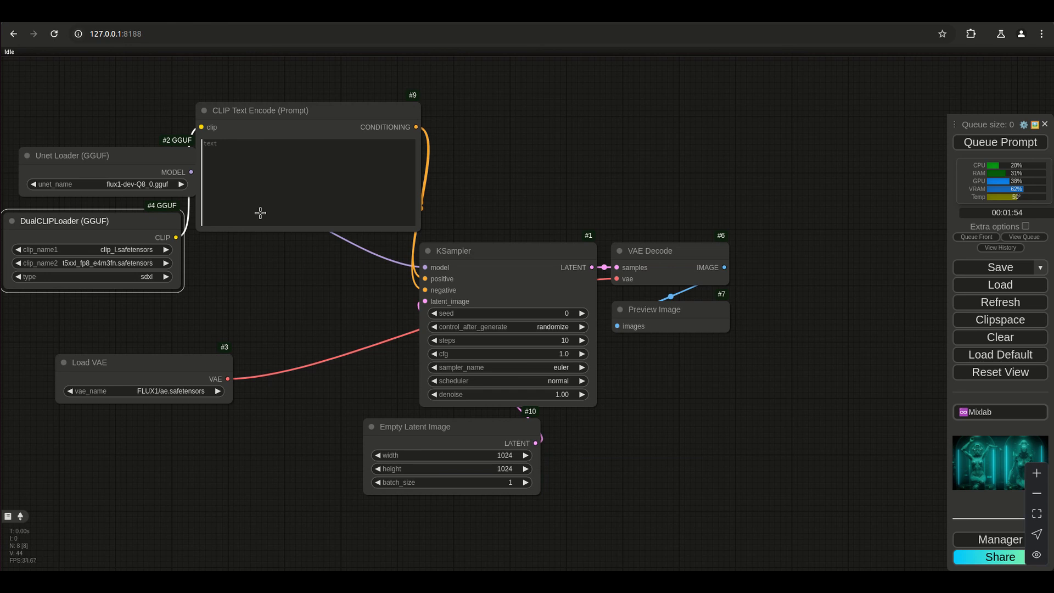
drag(272, 117, 190, 279)
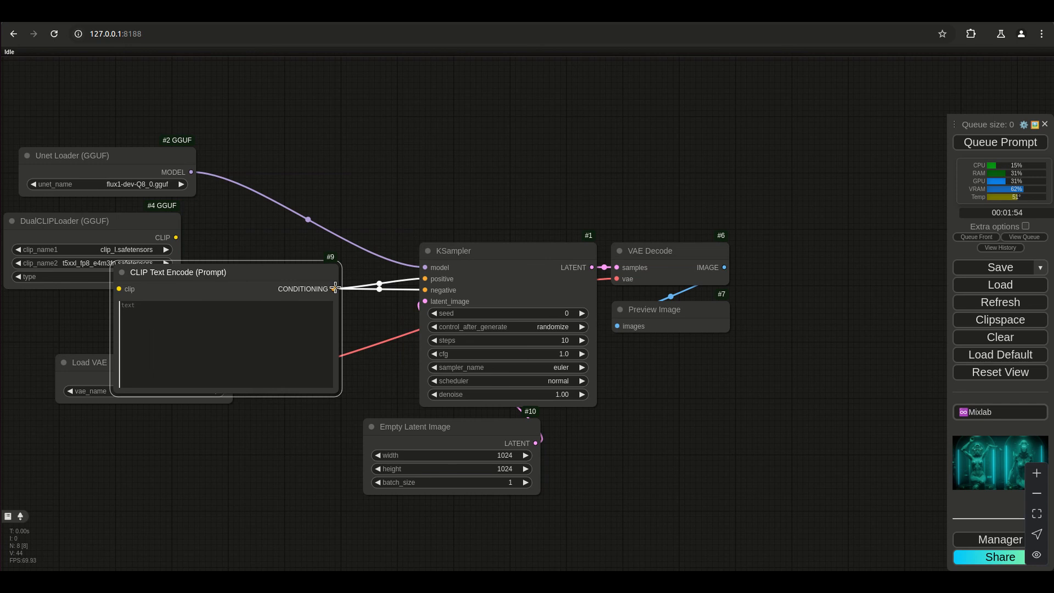
drag(339, 289, 412, 130)
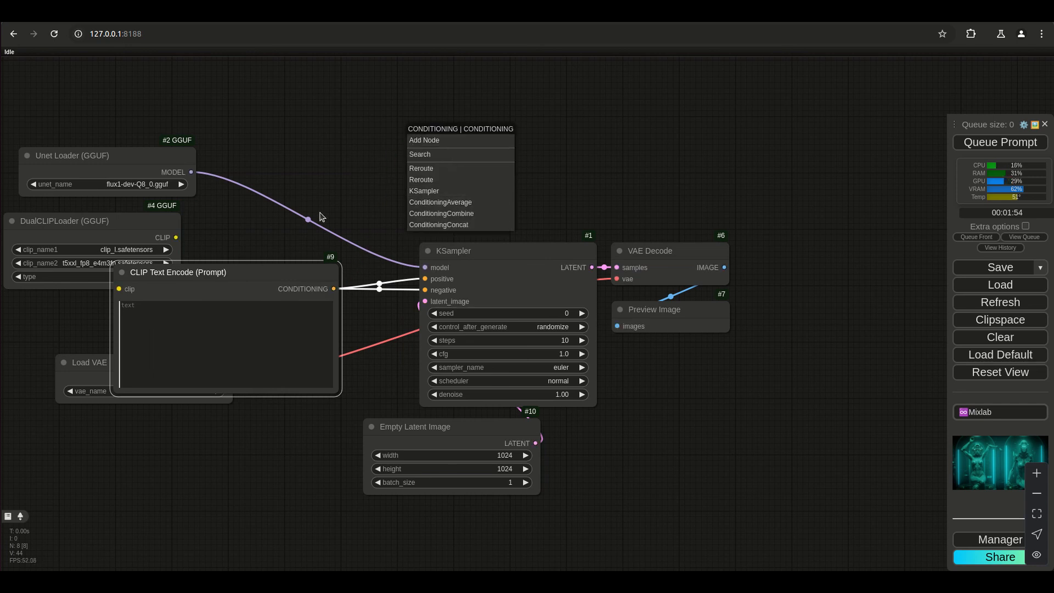
double_click(353, 171)
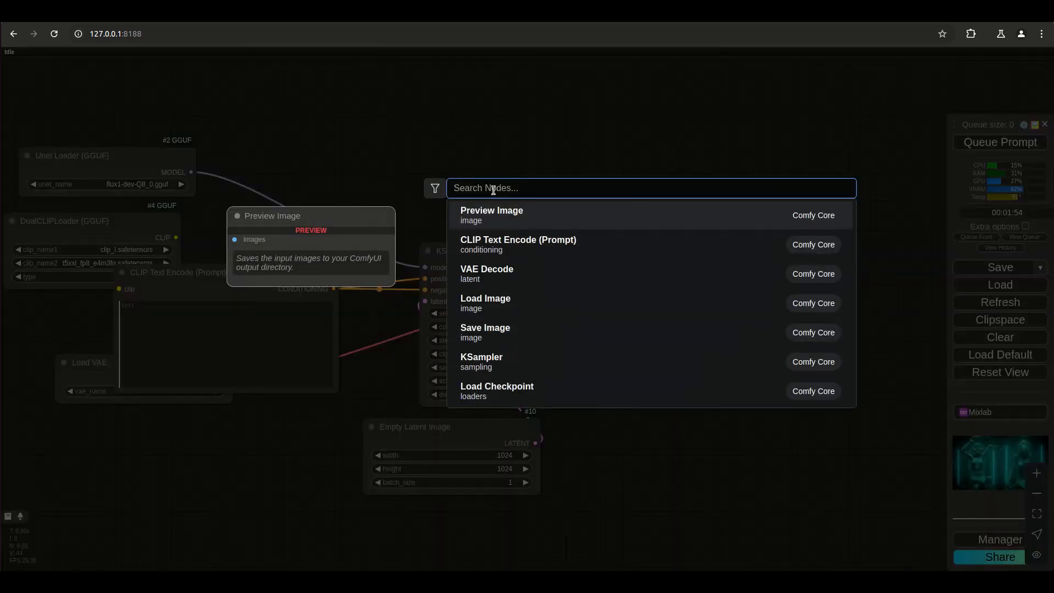
text(flu)
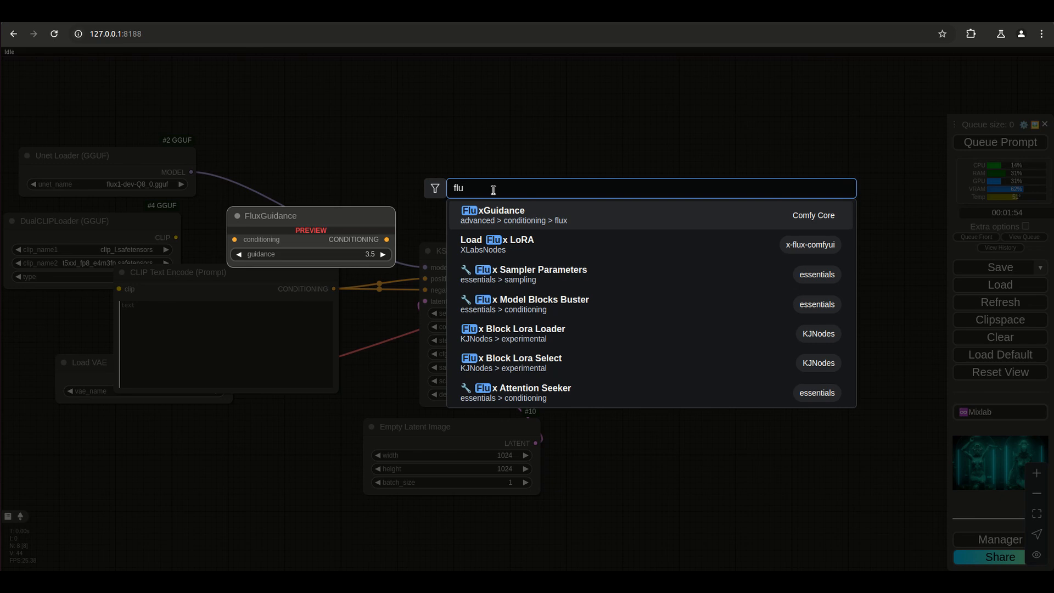
click(500, 210)
drag(333, 290, 358, 176)
drag(527, 176, 426, 279)
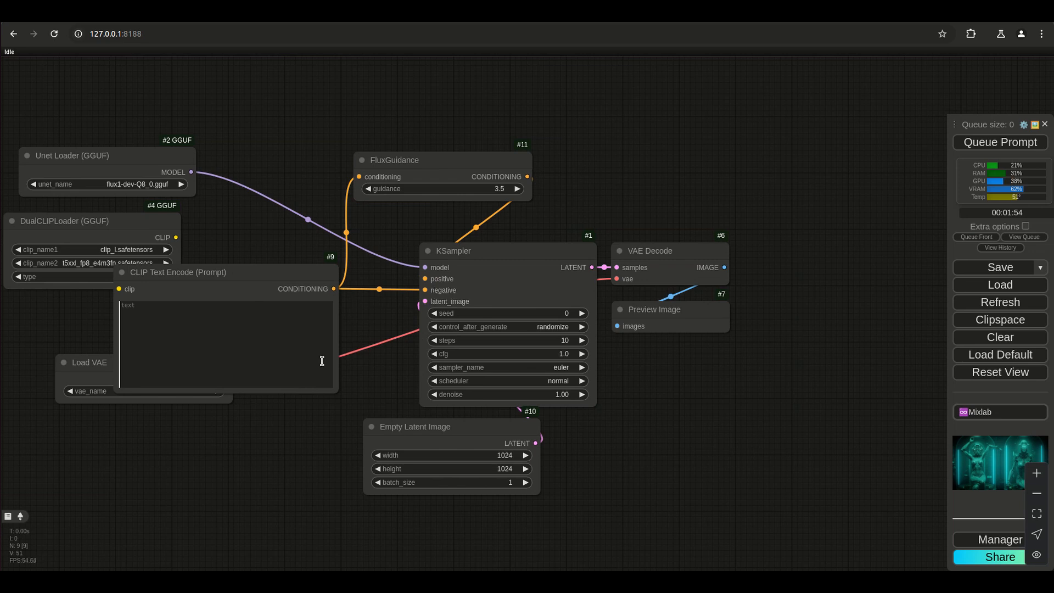
Remove the FluxGuidance and CLIP Text Encode (Prompt) nodes from the workflow.
drag(224, 273, 303, 314)
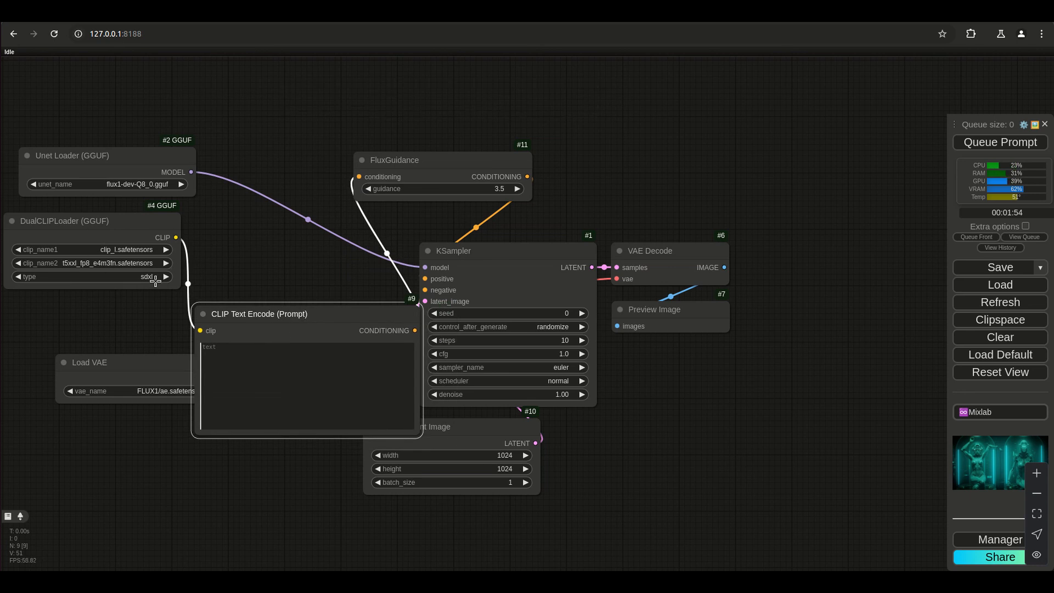
drag(297, 319, 269, 295)
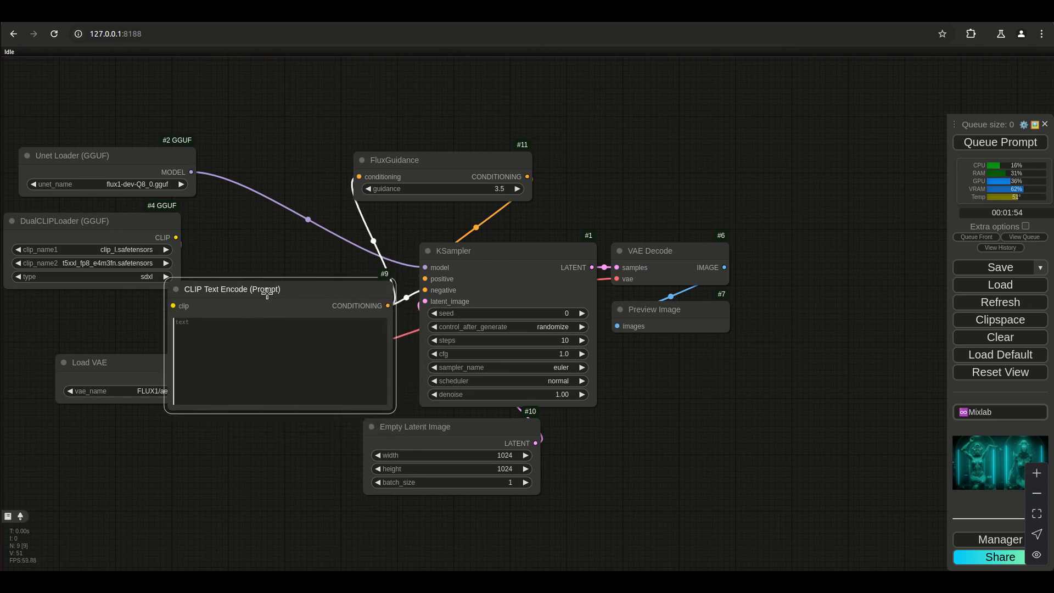
right_click(438, 169)
click(447, 539)
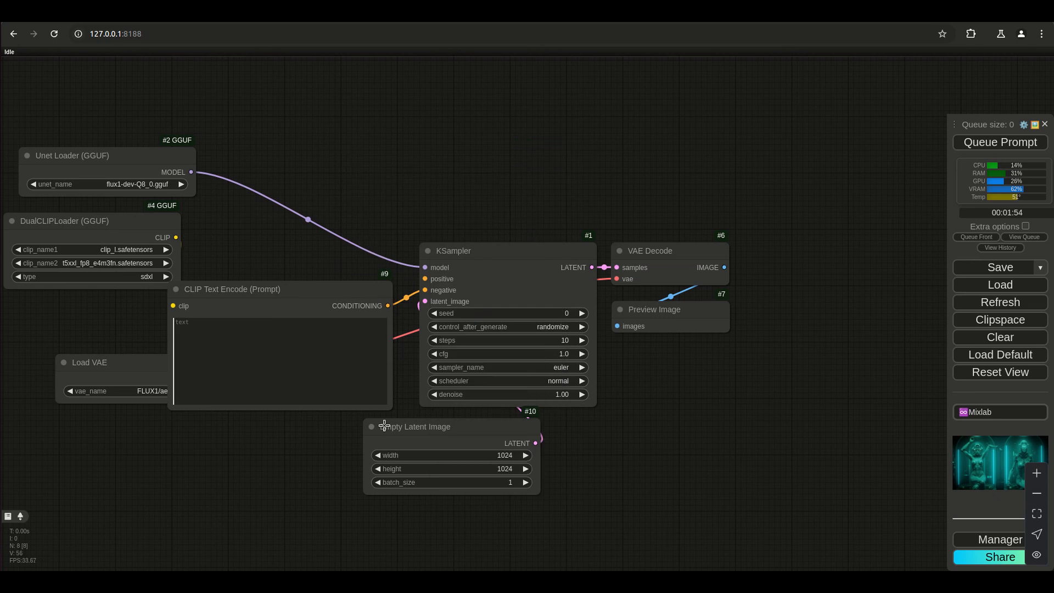
right_click(336, 300)
click(344, 559)
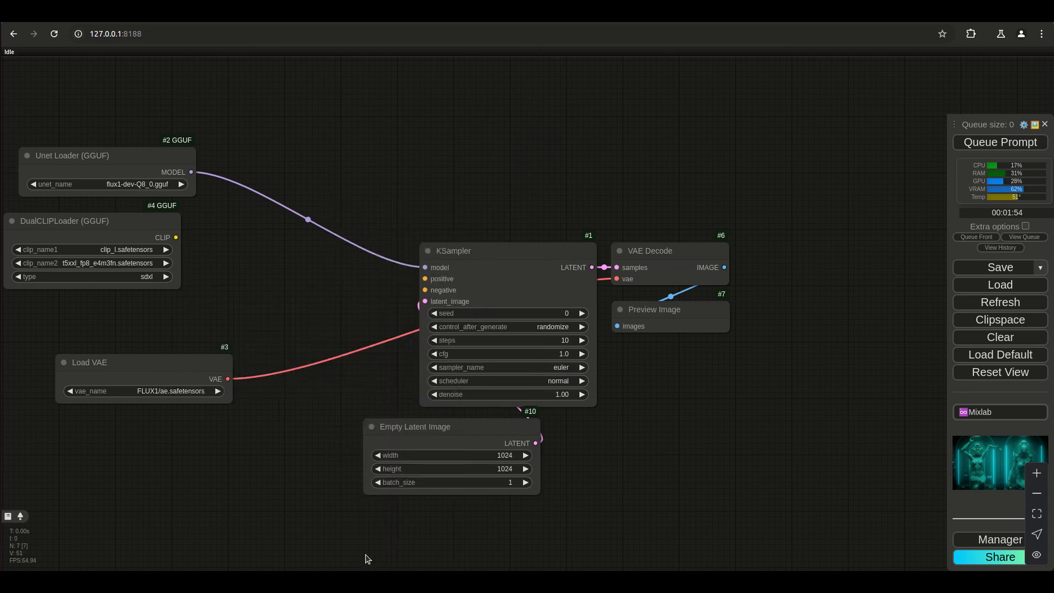
Add a CLIPTextEncodeFlux node and place it between the loaders and the KSampler, near the Unet Loader's height.
double_click(295, 271)
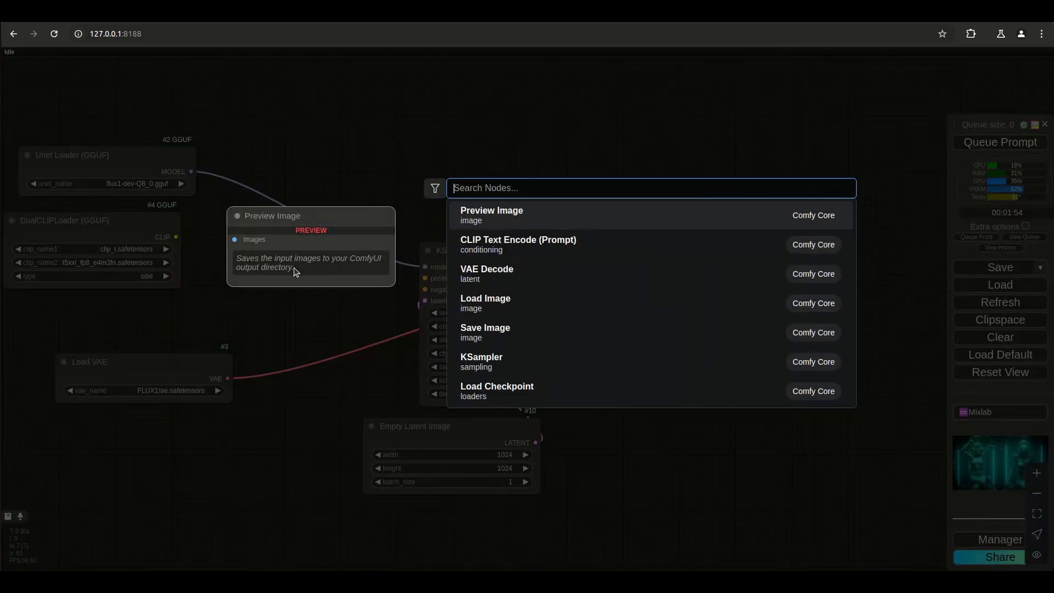
text(flu)
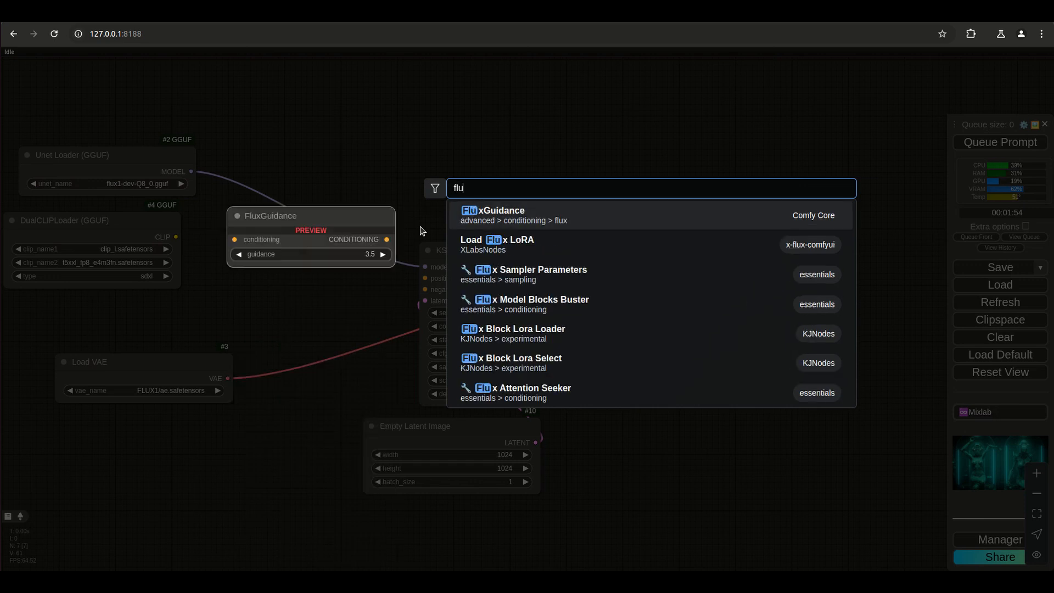
text(x cli)
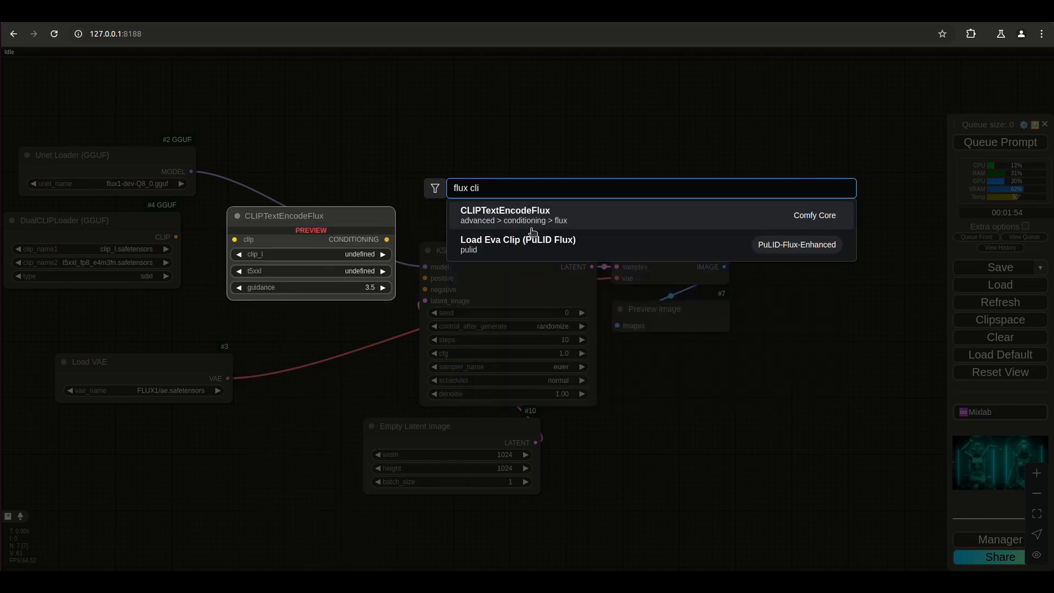
click(538, 217)
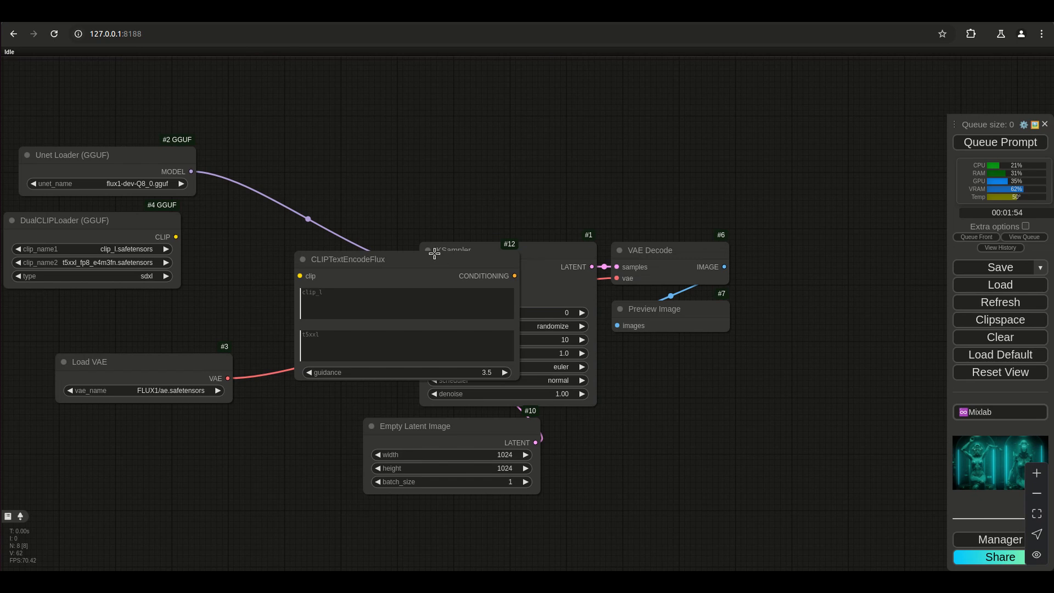
drag(442, 259, 335, 142)
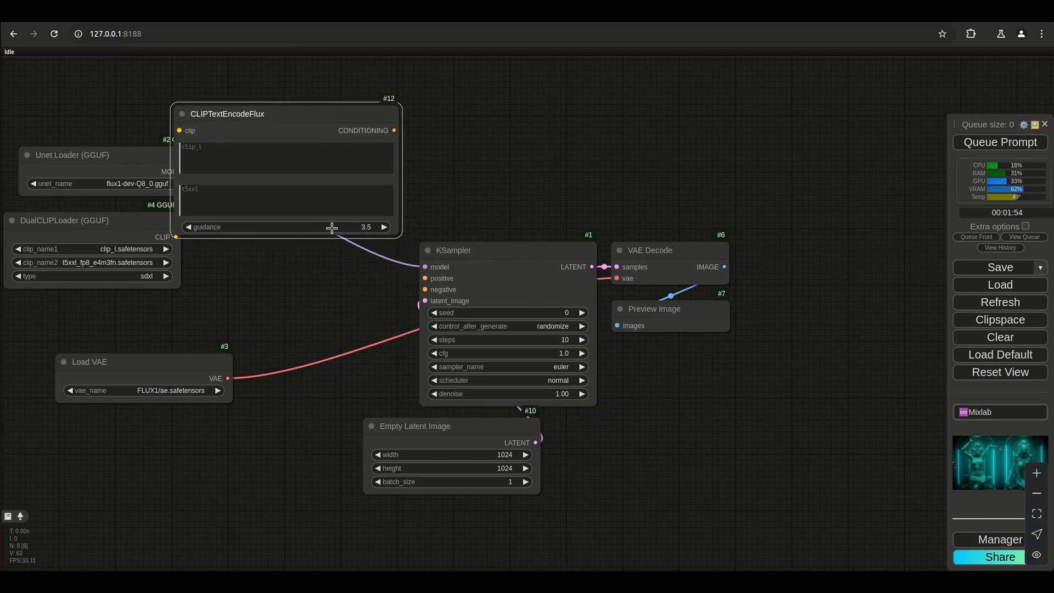
drag(312, 130, 381, 163)
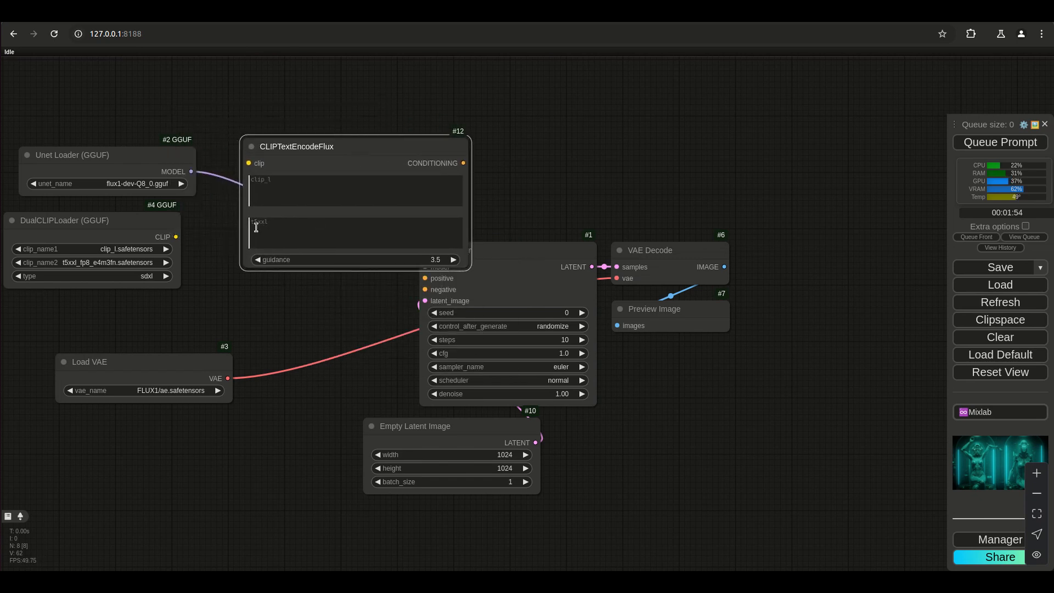
Set the DualCLIPLoader's type to flux.
click(288, 232)
scroll(247, 250, up, 4)
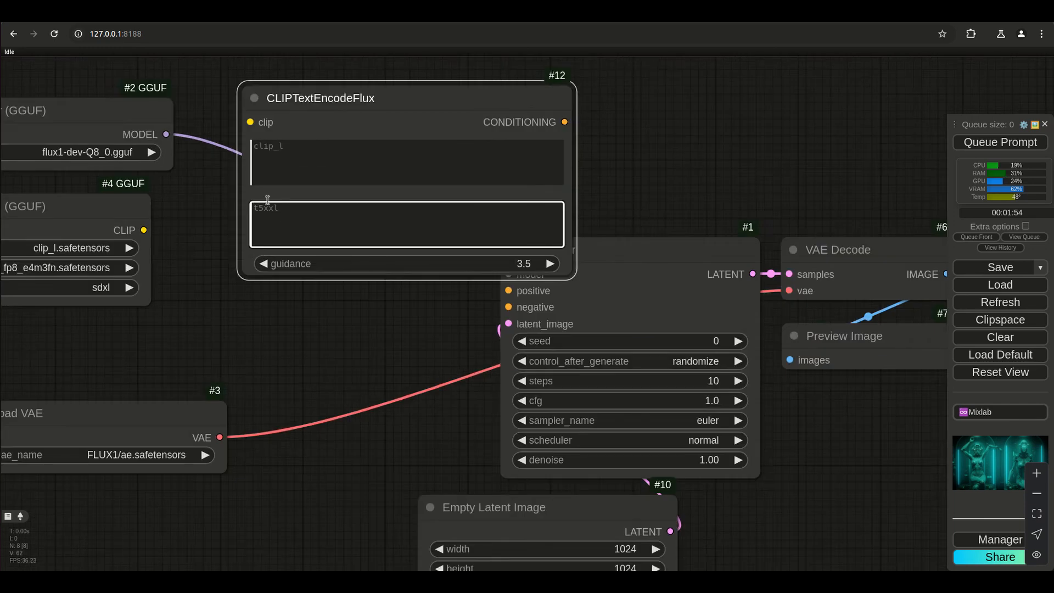
drag(237, 293, 325, 305)
click(169, 283)
click(165, 311)
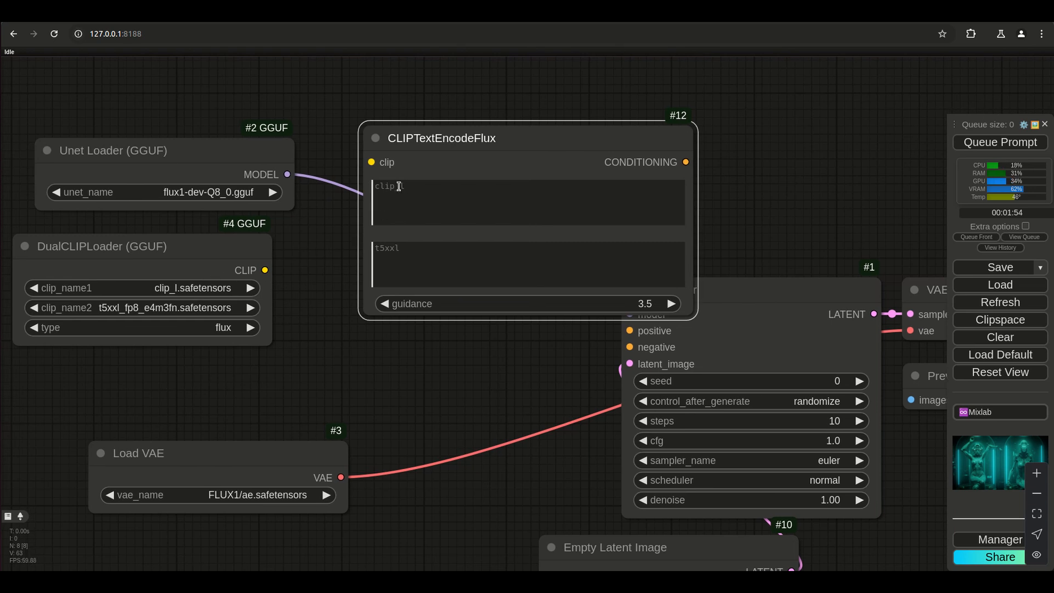
Wire CLIPTextEncodeFlux from the DualCLIPLoader's CLIP to the KSampler's positive and negative inputs, placing it between the two nodes.
drag(372, 162, 264, 269)
drag(451, 128, 367, 227)
drag(602, 261, 629, 330)
drag(602, 262, 629, 346)
drag(478, 249, 483, 273)
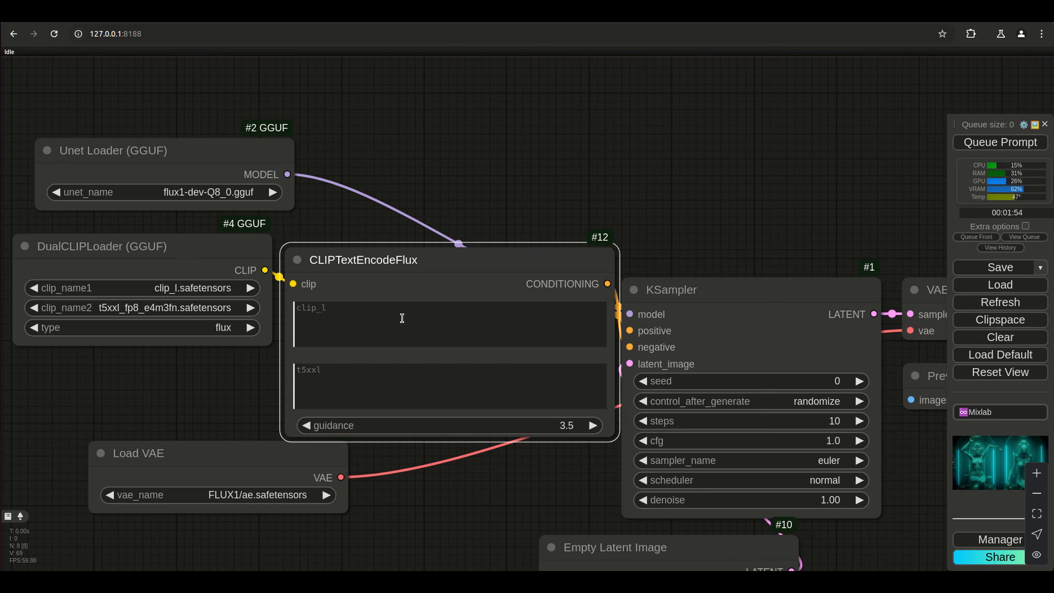
Move CLIPTextEncodeFlux slightly higher and resize it so both of its text boxes are taller.
scroll(250, 345, down, 2)
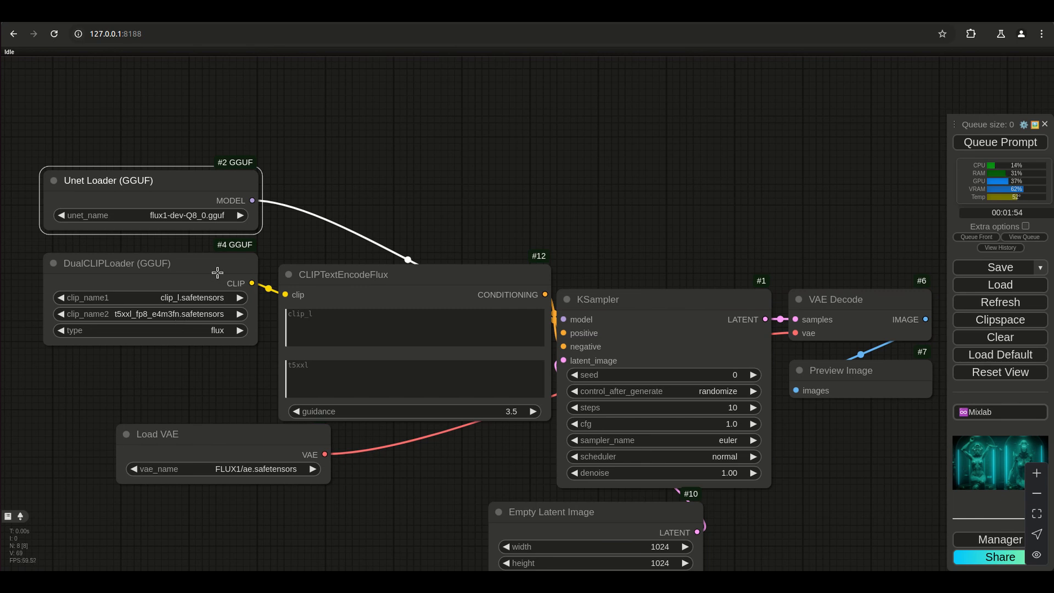
mouse_move(314, 277)
mouse_down()
mouse_move(319, 227)
mouse_move(311, 257)
mouse_up()
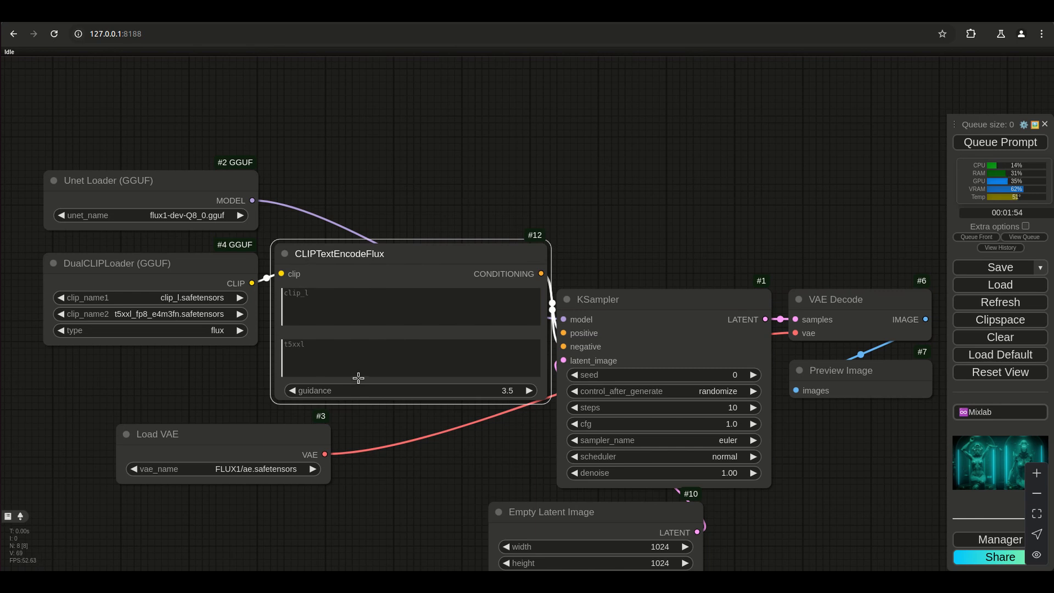
drag(368, 264, 383, 228)
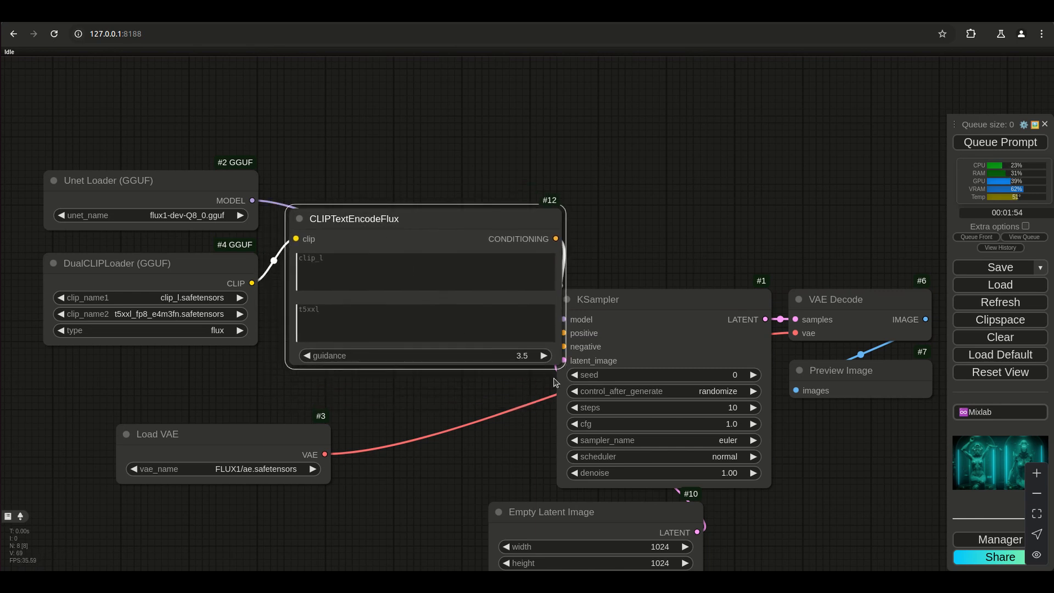
drag(556, 362, 518, 446)
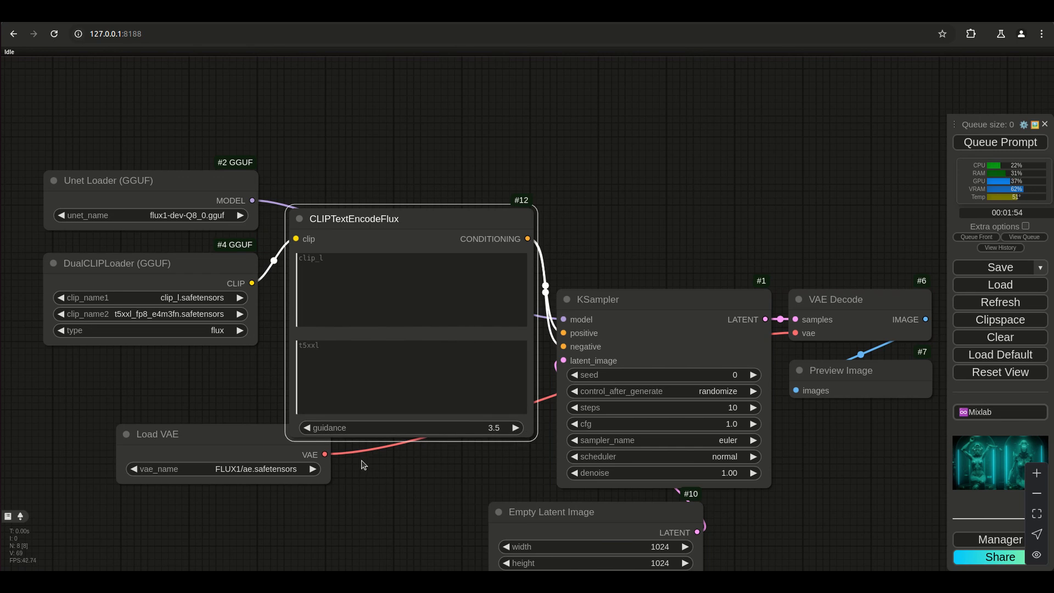
click(318, 350)
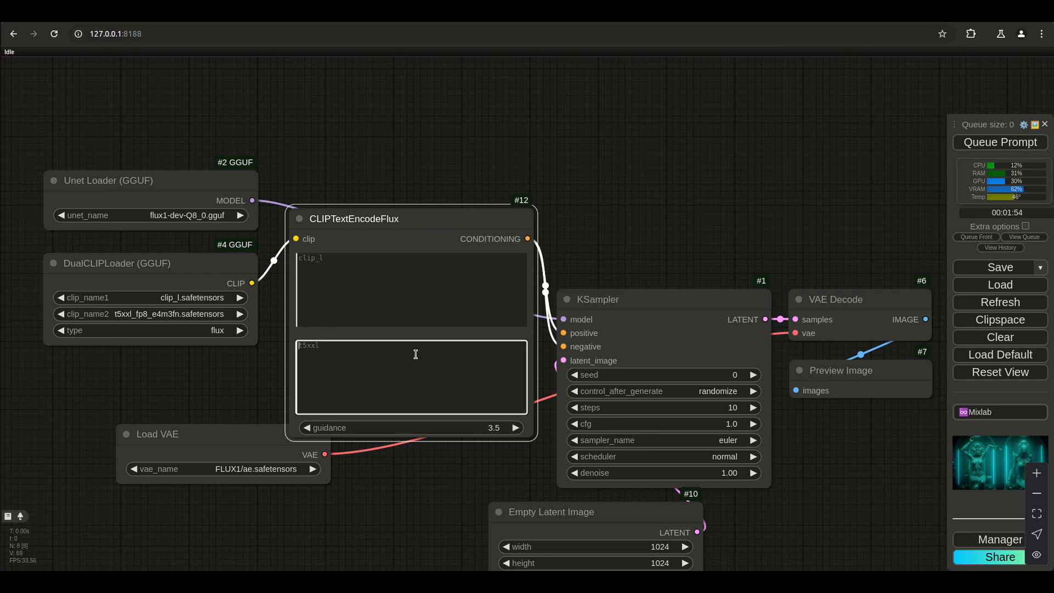
Place Load VAE directly below the DualCLIPLoader, and align CLIPTextEncodeFlux and the KSampler side by side next to the loaders.
drag(230, 430, 149, 367)
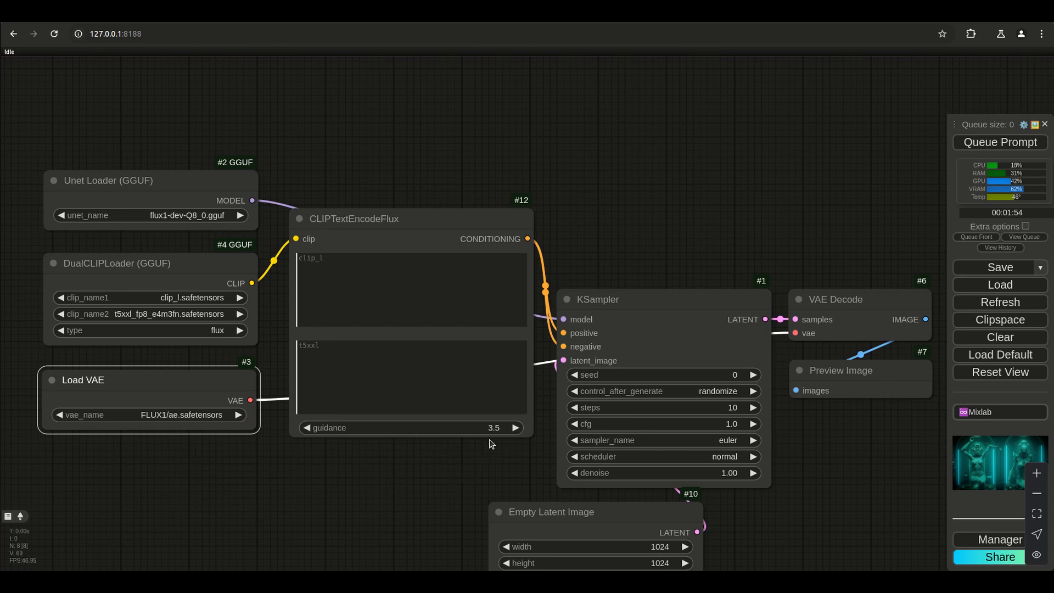
drag(404, 217, 390, 187)
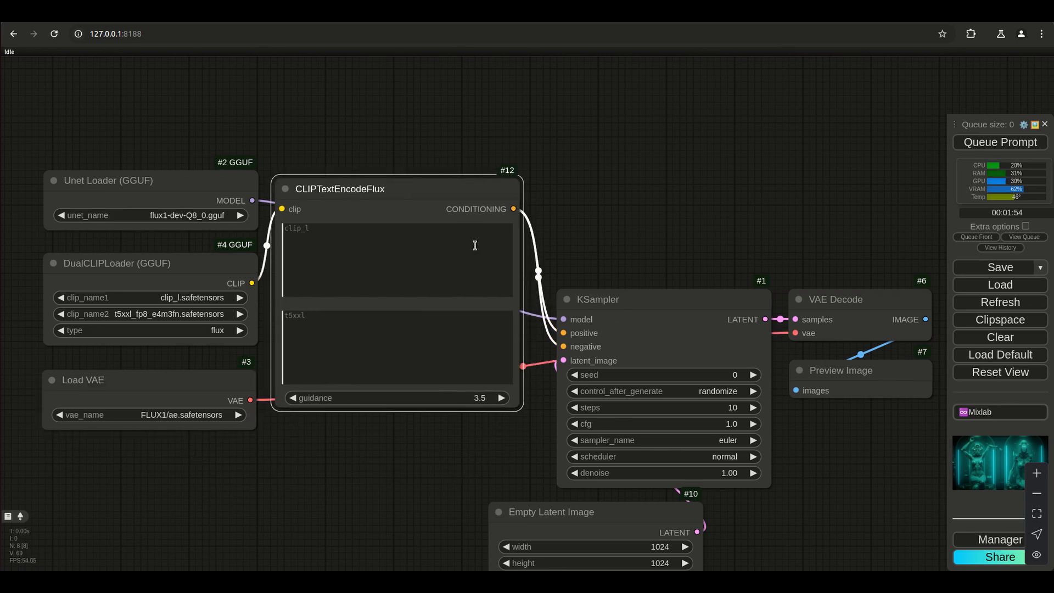
drag(600, 302, 580, 190)
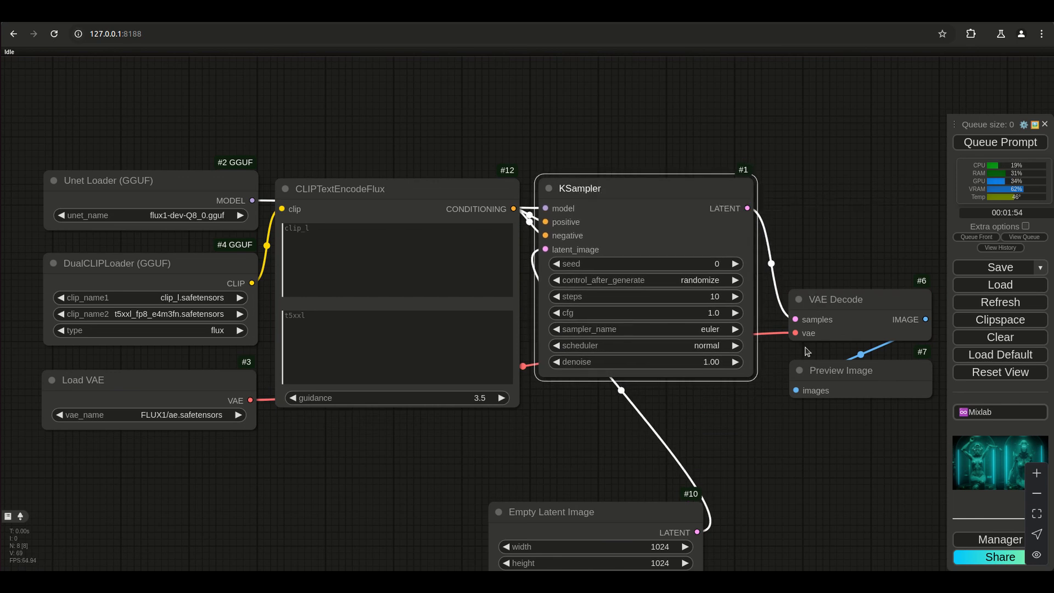
Move Empty Latent Image just beneath CLIPTextEncodeFlux and the KSampler, and bring Load VAE closer under the DualCLIPLoader.
drag(599, 512, 482, 430)
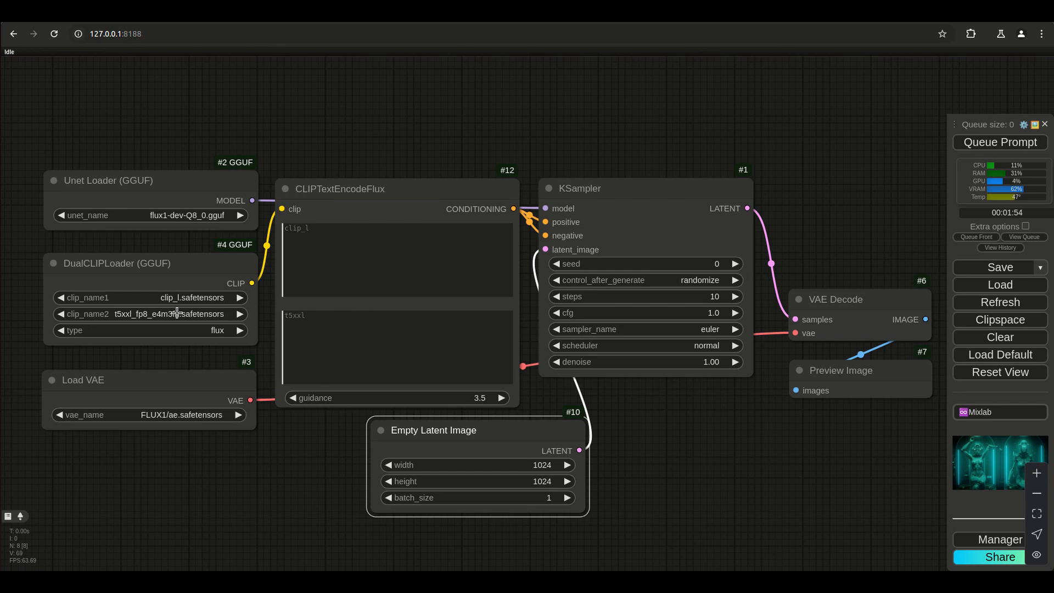
drag(432, 430, 414, 431)
drag(194, 383, 199, 374)
drag(576, 441, 563, 423)
scroll(618, 425, down, 2)
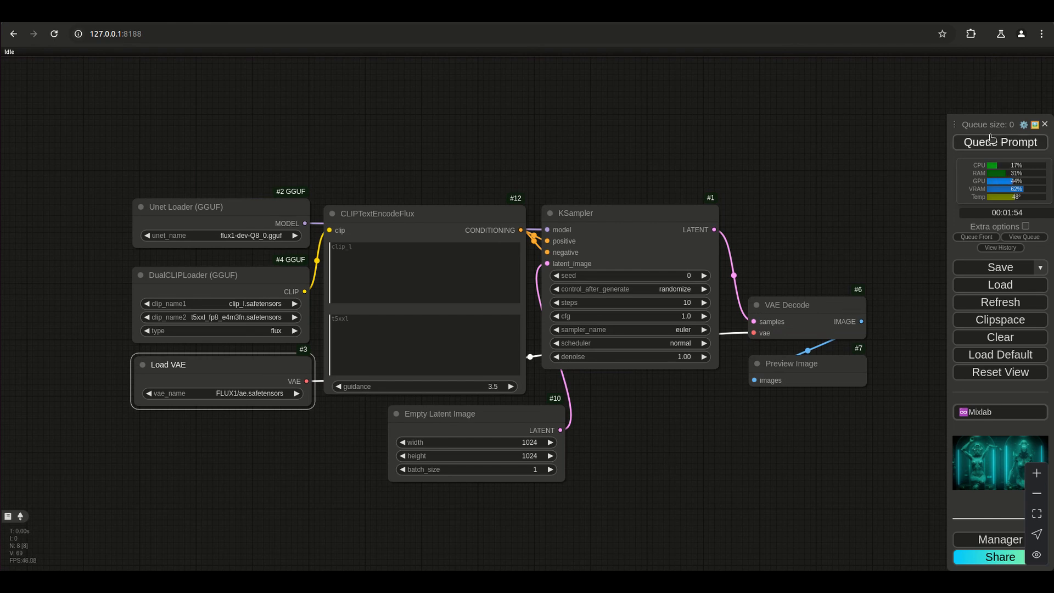
Run the workflow with both text prompts empty and inspect the generated image in Preview Image.
click(976, 143)
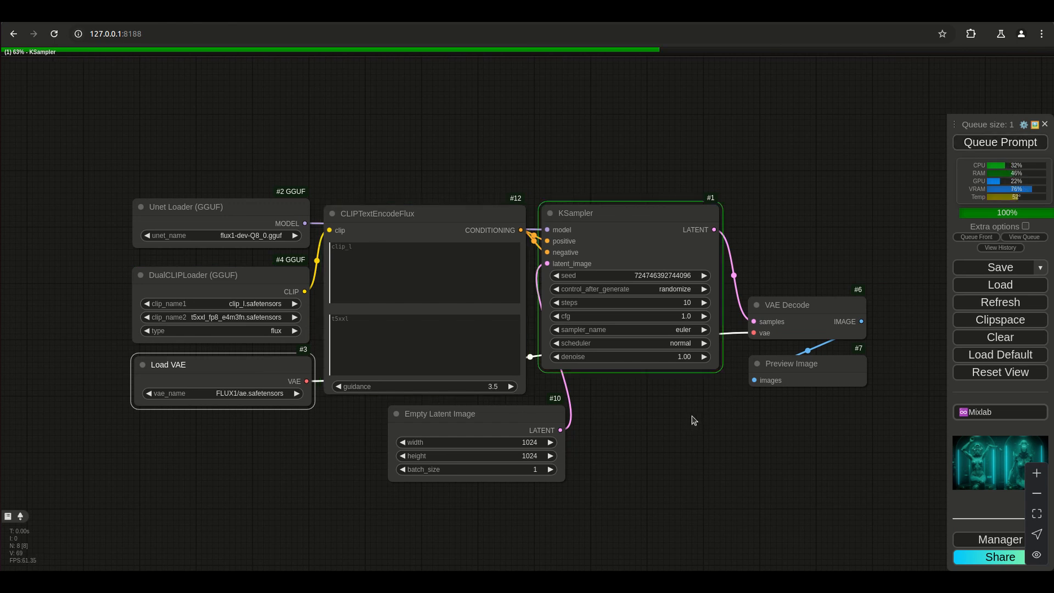
drag(212, 276, 216, 274)
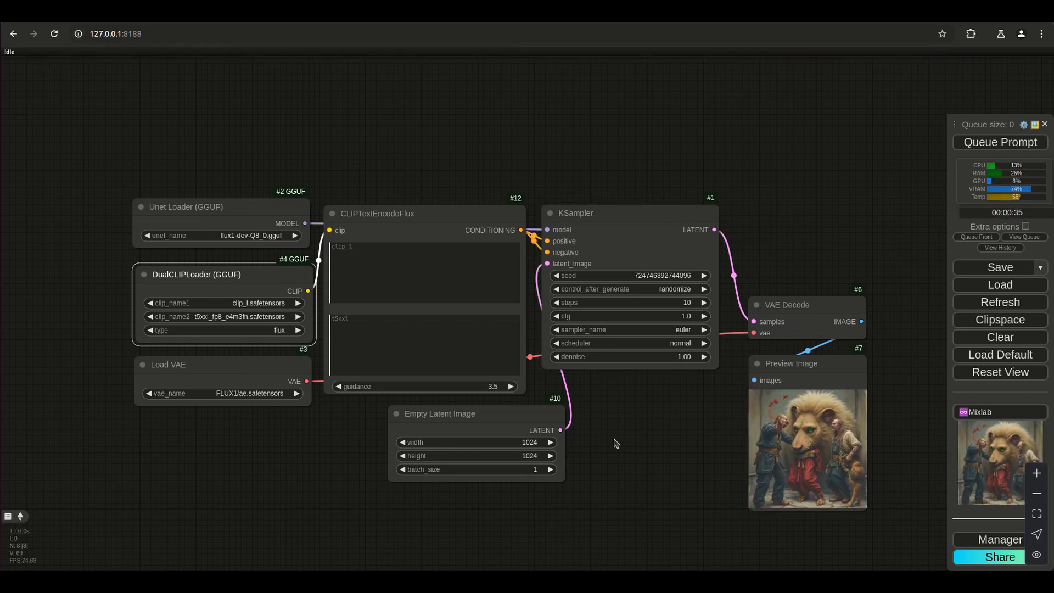
drag(706, 512, 587, 492)
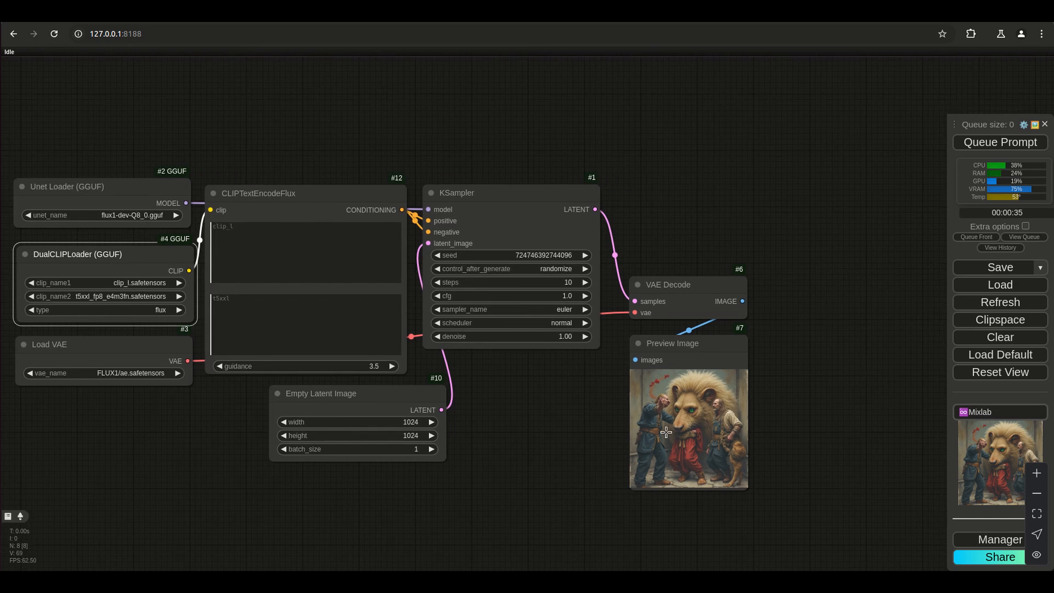
scroll(666, 433, up, 10)
scroll(725, 446, down, 1)
drag(371, 490, 310, 377)
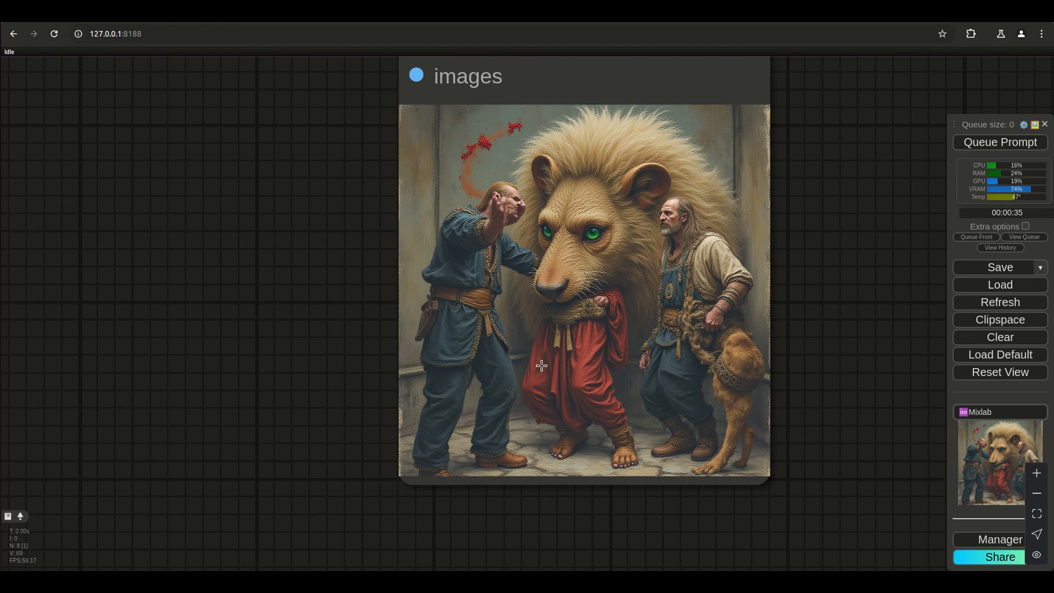
scroll(541, 365, down, 5)
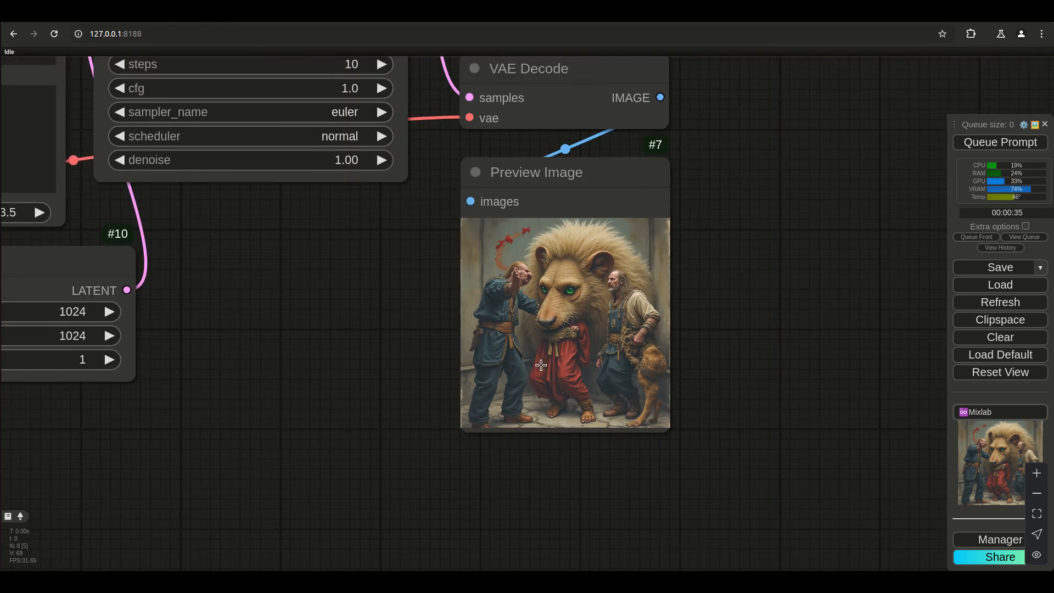
Move Preview Image closer to the KSampler below VAE Decode and enlarge it so the generated image shows bigger.
drag(330, 342, 446, 425)
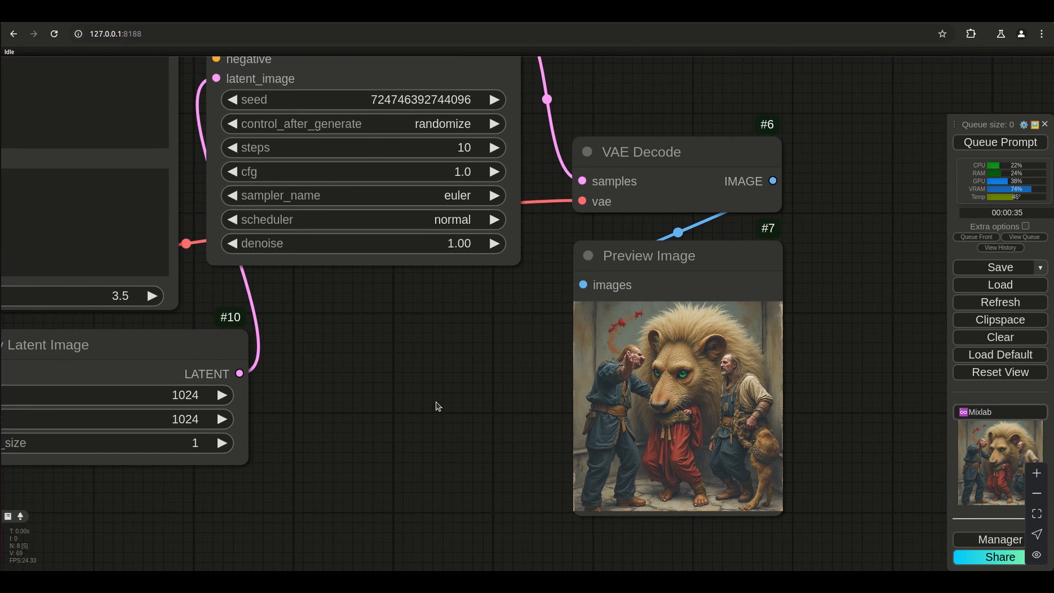
scroll(436, 399, down, 4)
drag(365, 447, 532, 464)
drag(454, 519, 600, 507)
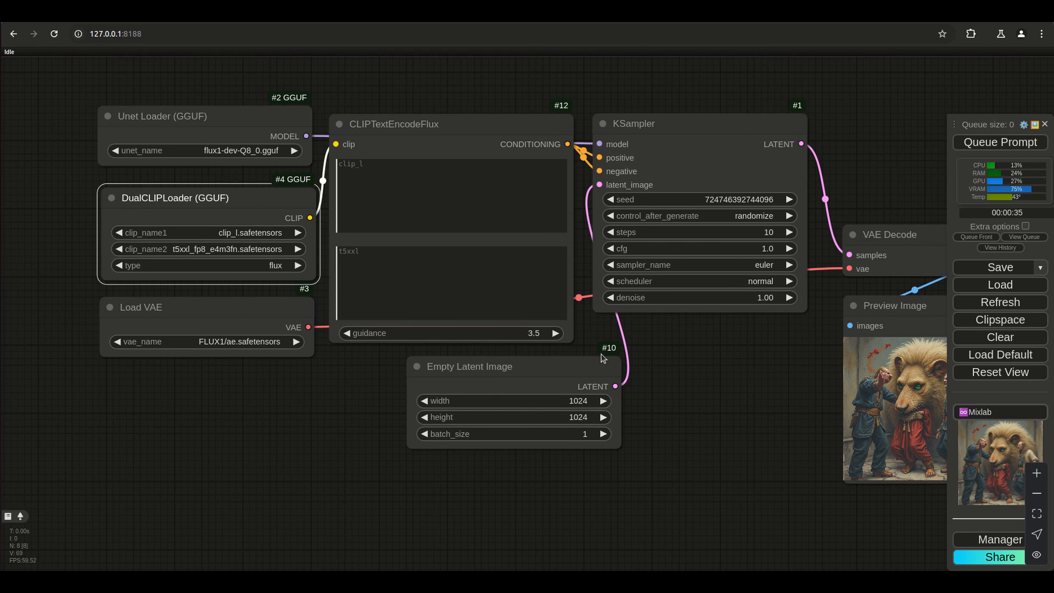
drag(783, 349, 699, 343)
drag(785, 301, 726, 291)
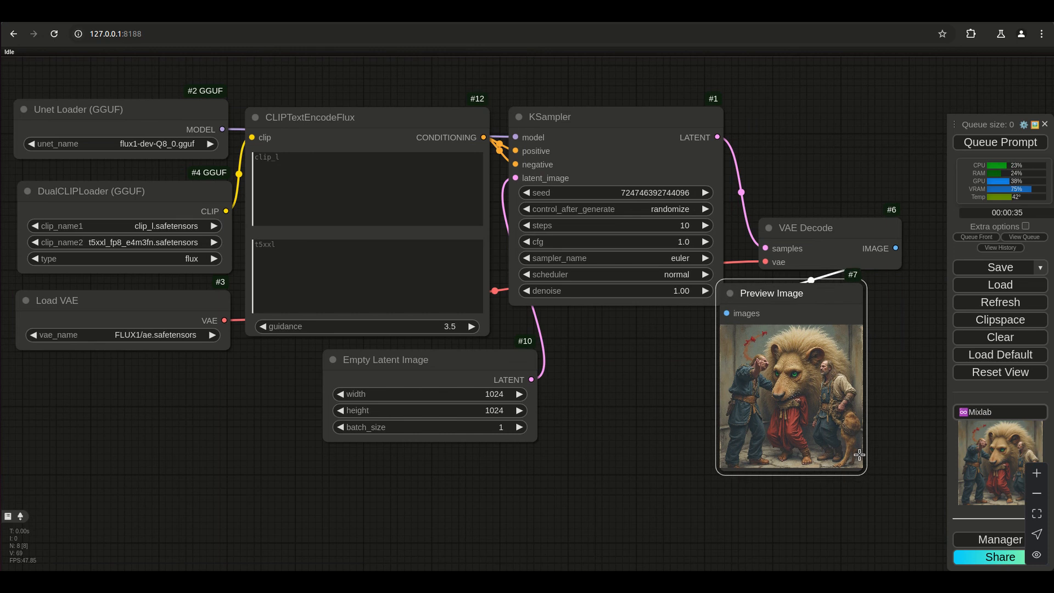
drag(900, 500, 950, 546)
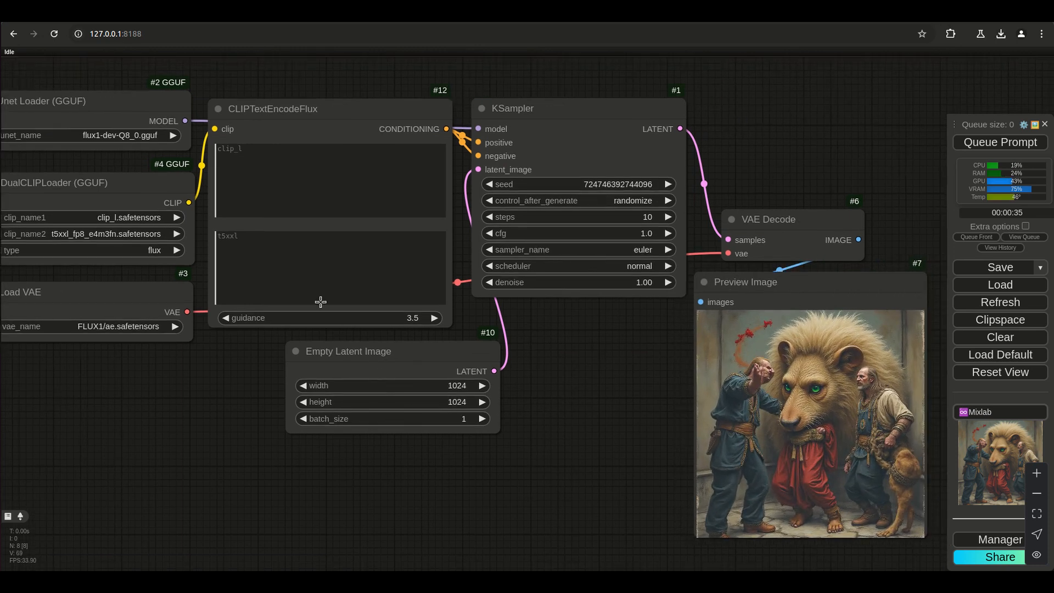
Generate an image from the t5xxl prompt "A parrot wearing a birthday hat." and shift Empty Latent Image directly under CLIPTextEncodeFlux.
click(316, 259)
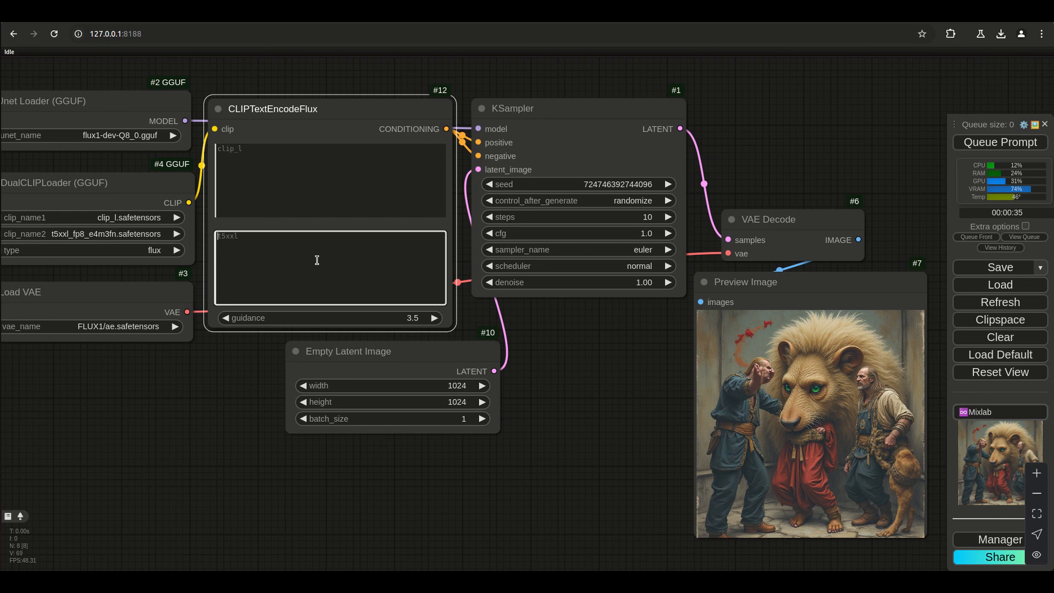
text(A parrot weari)
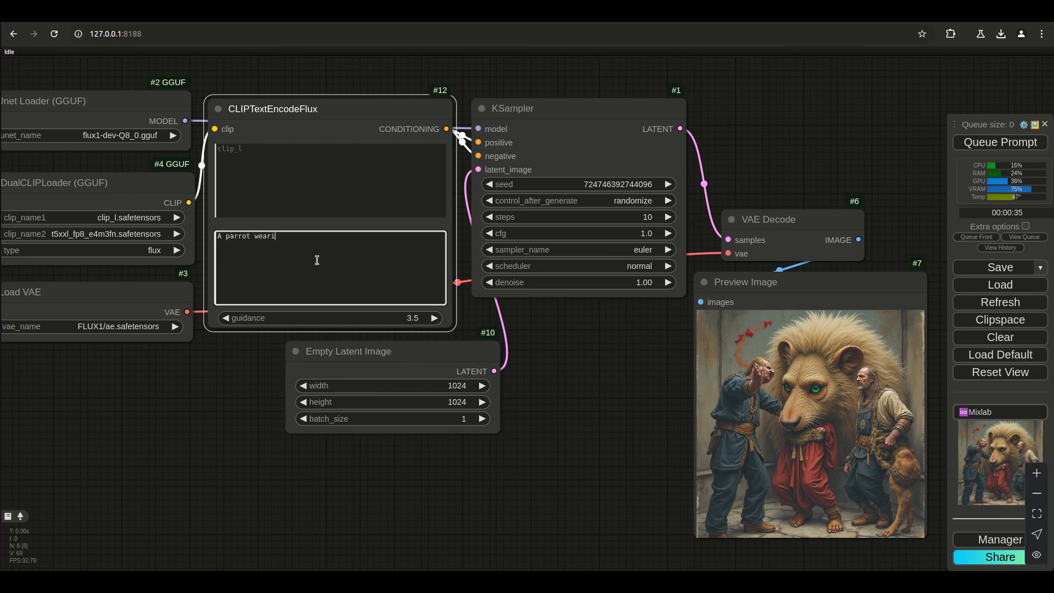
text(ng a birthday hat.)
key(ctrl+Return)
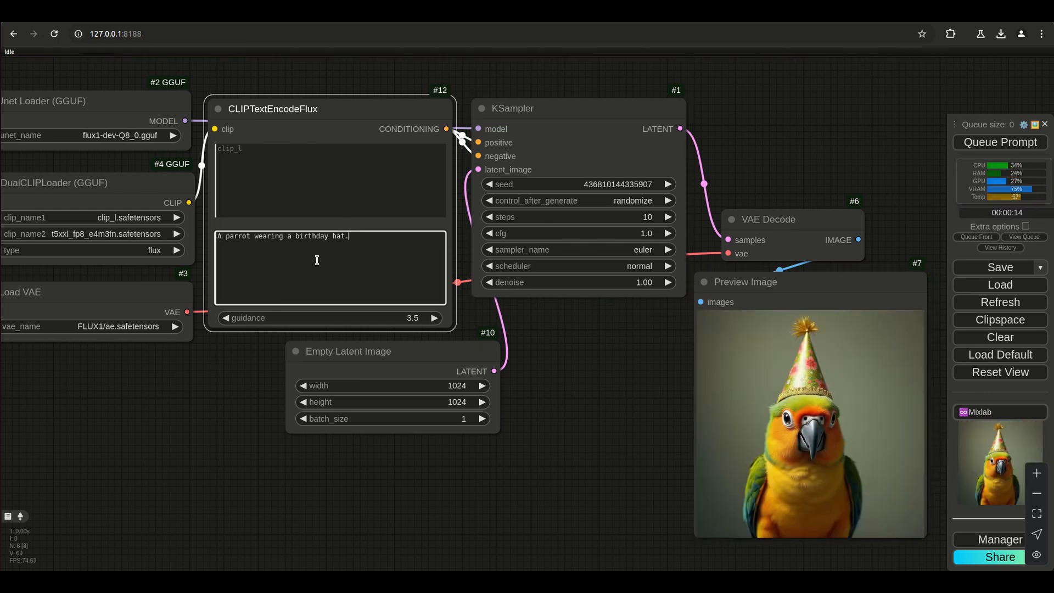
drag(390, 348, 345, 349)
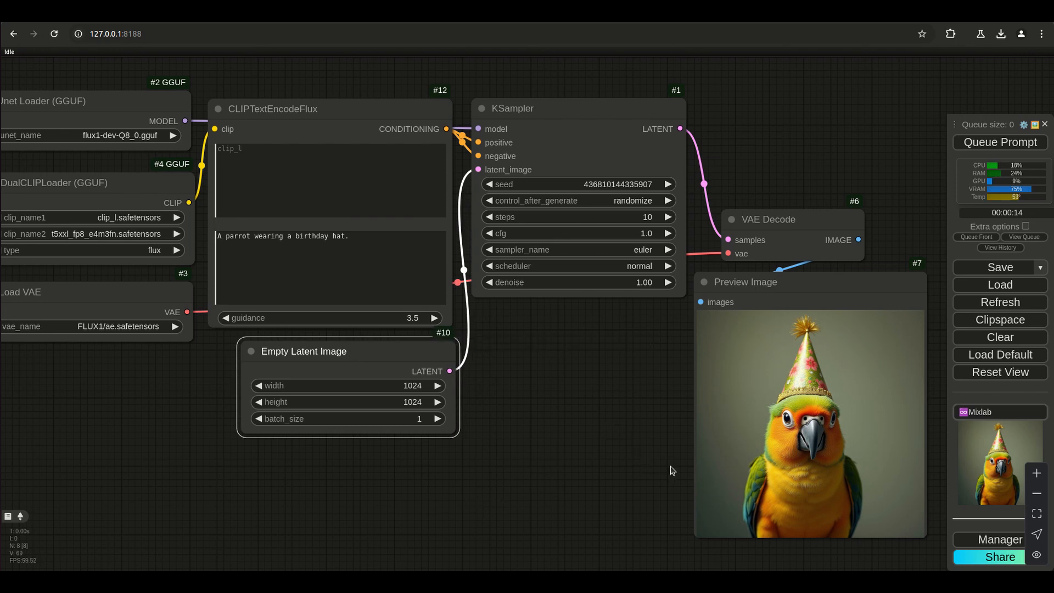
Examine the generated parrot image up close in Preview Image.
scroll(724, 460, up, 6)
scroll(790, 399, down, 5)
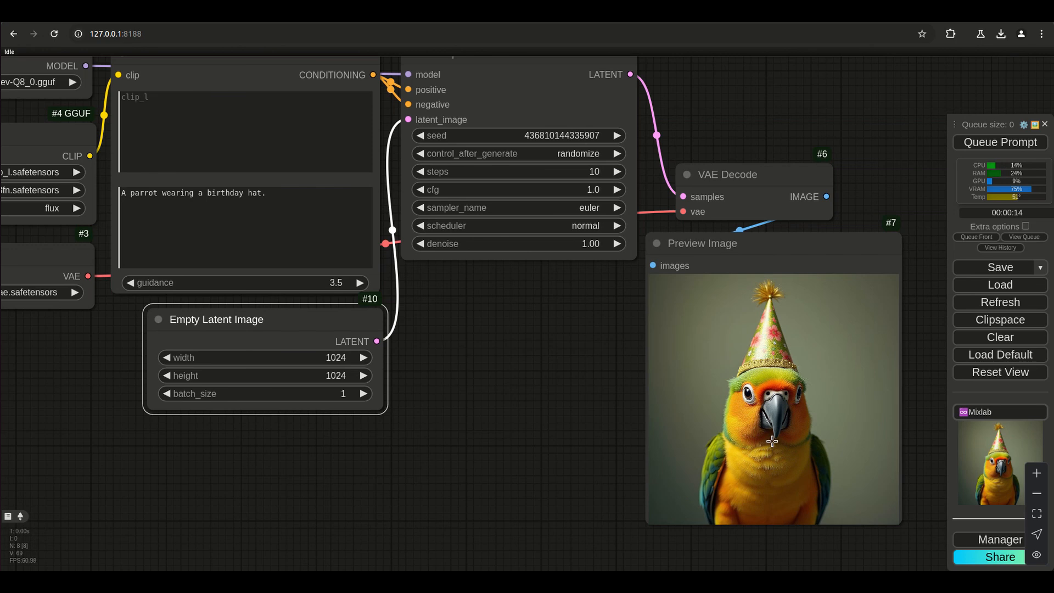
scroll(772, 441, up, 6)
scroll(772, 442, down, 7)
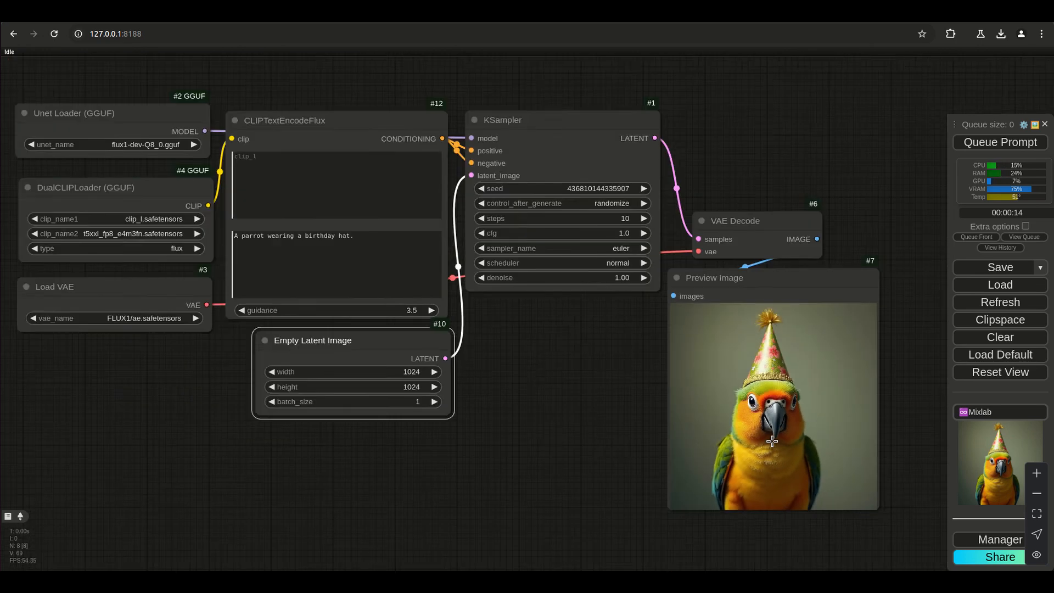
scroll(772, 442, up, 5)
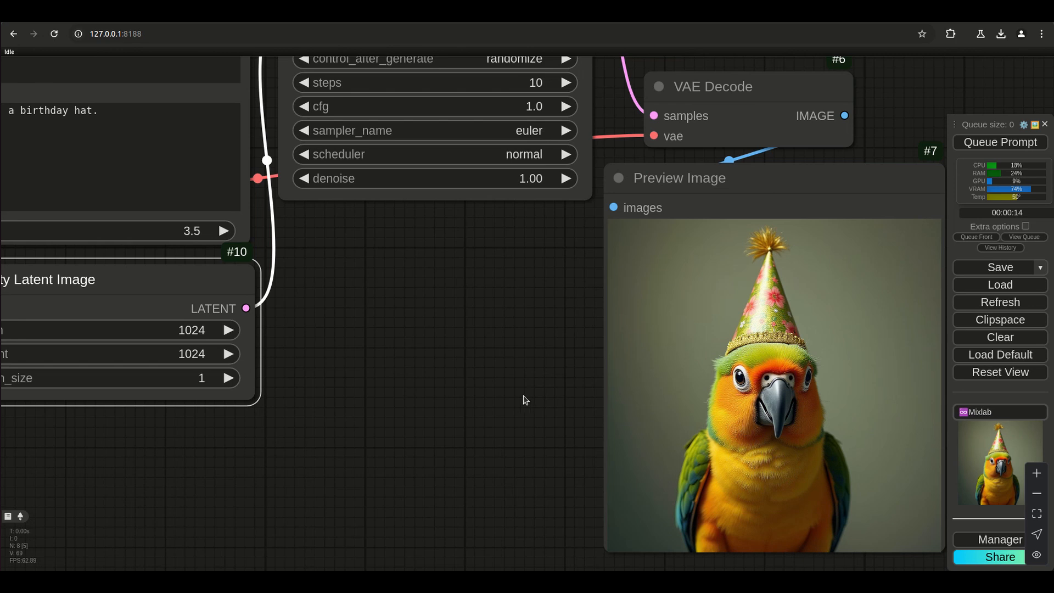
scroll(483, 409, down, 6)
scroll(401, 445, up, 3)
drag(424, 447, 496, 451)
scroll(493, 447, down, 2)
drag(477, 413, 548, 449)
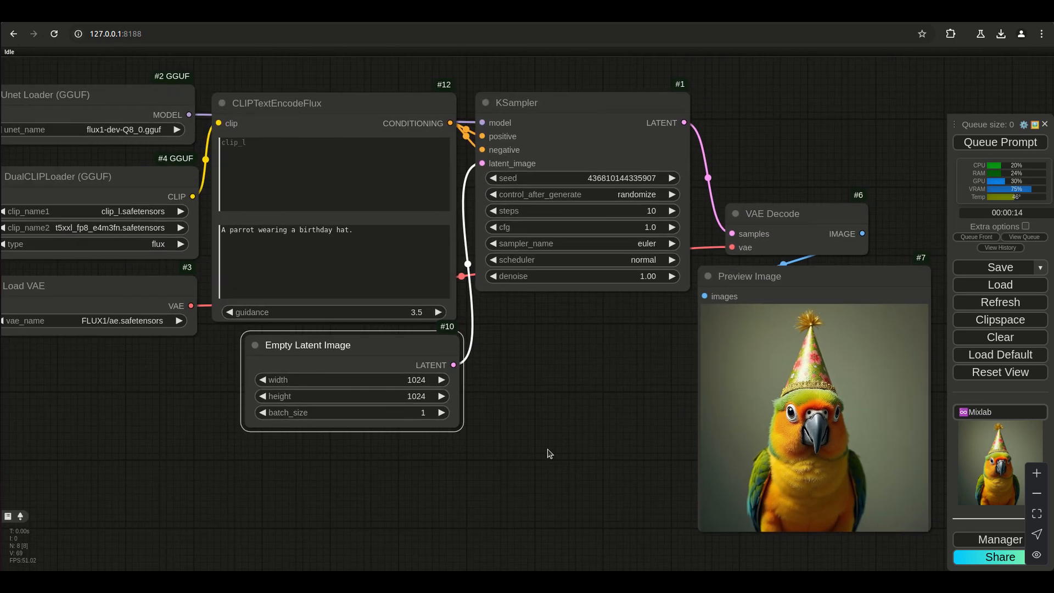
scroll(548, 447, up, 2)
scroll(550, 451, down, 2)
Place Preview Image directly beneath the KSampler, beside Empty Latent Image, and clear the node selection.
drag(776, 281, 567, 314)
drag(367, 517, 473, 487)
click(472, 486)
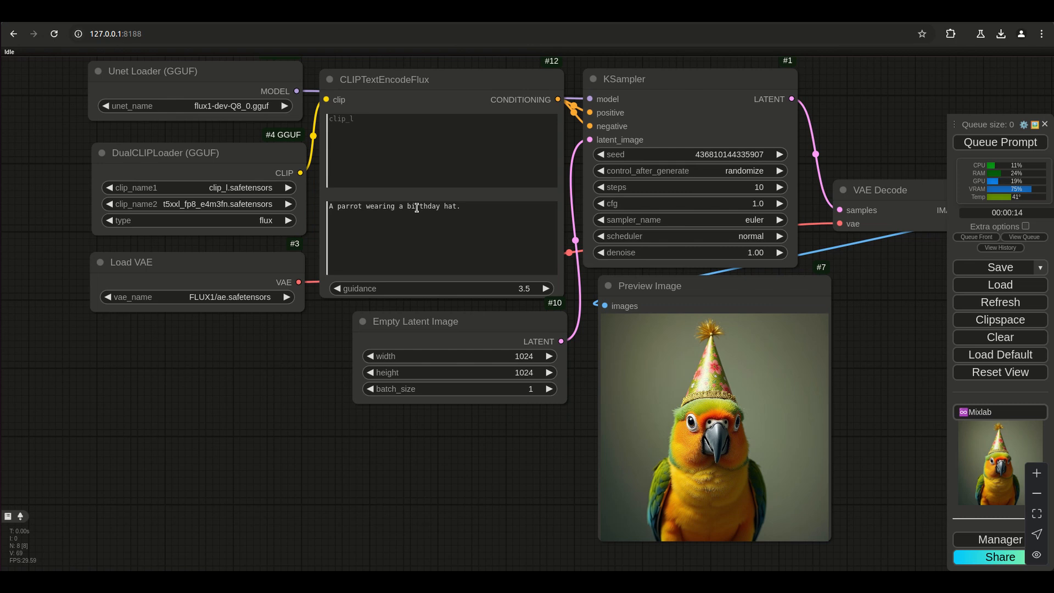
Add "on a window seal" after "birthday hat" in the t5xxl prompt and generate a new image.
click(441, 209)
double_click(442, 208)
click(395, 236)
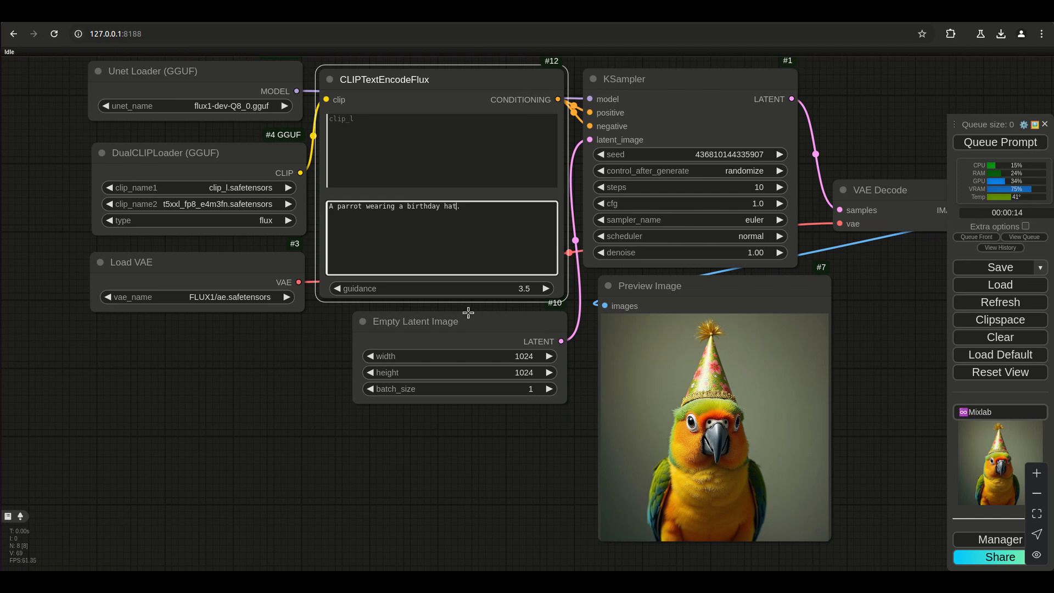
text(on )
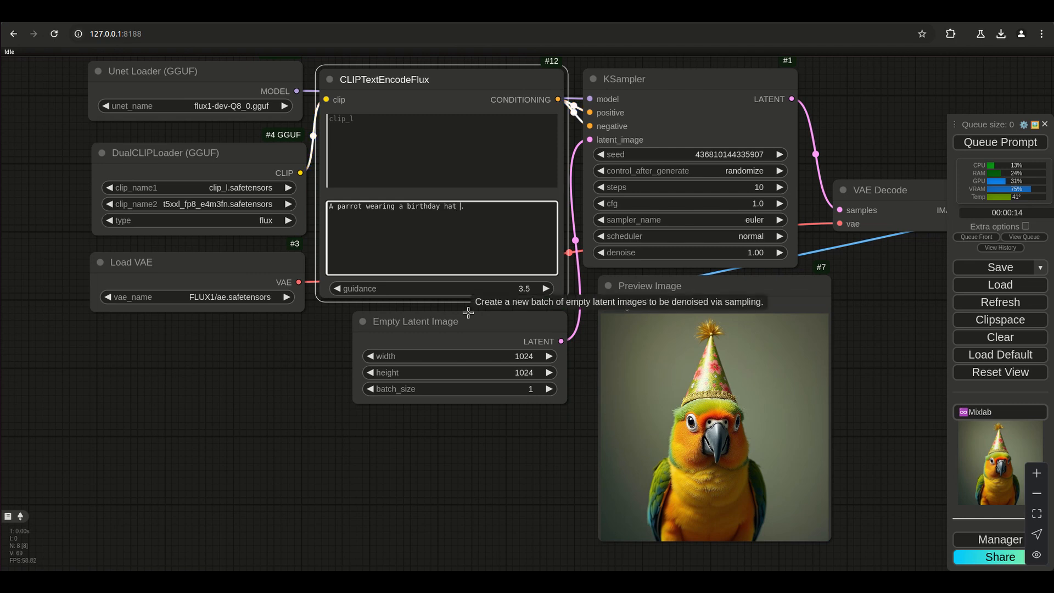
text(a window seal)
key(ctrl+Return)
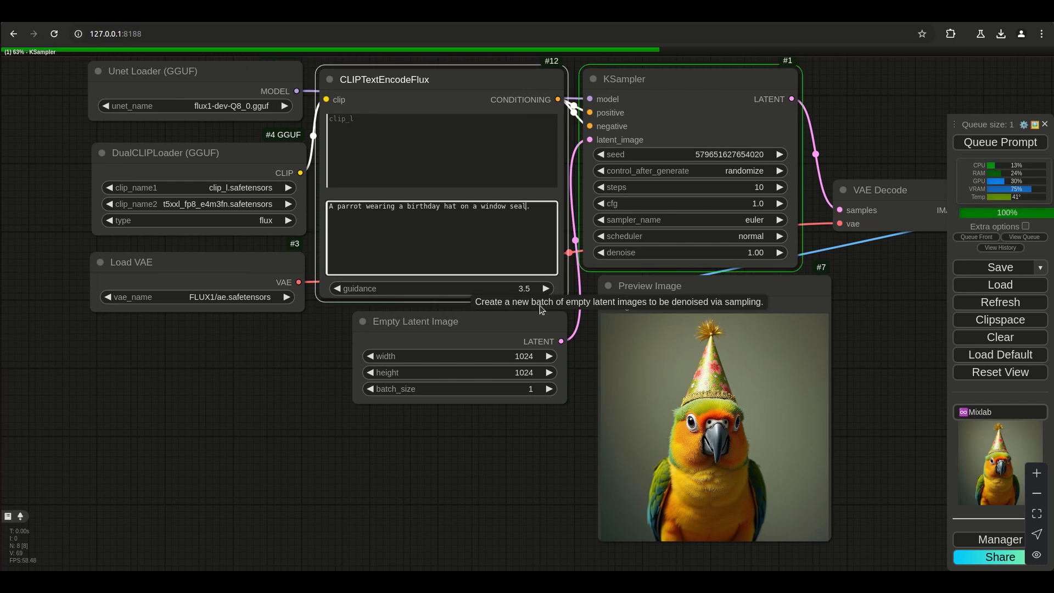
Add "in a bedroom" after "window seal" in the t5xxl prompt and generate a new image.
double_click(451, 206)
click(426, 215)
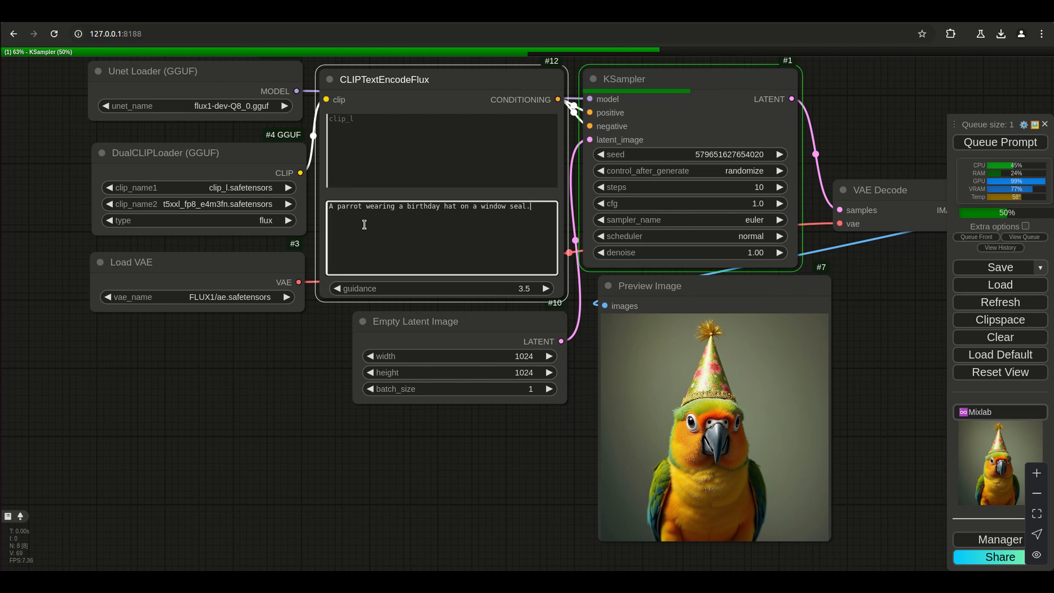
double_click(351, 206)
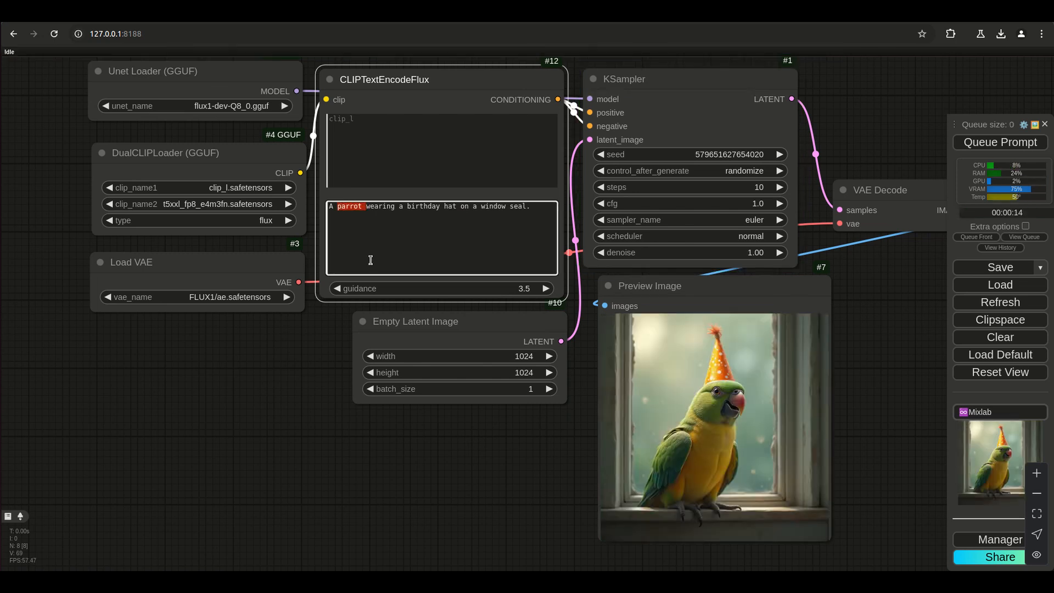
click(383, 205)
click(522, 206)
click(526, 206)
text(inaa bed oom)
key(ctrl+Return)
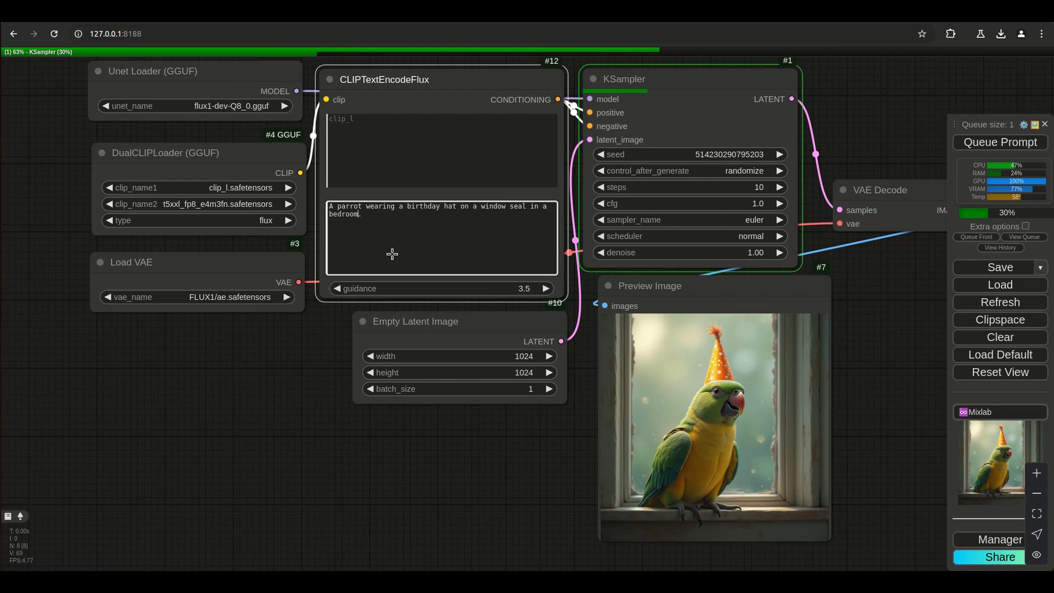
Raise the weight of "parrot" in the t5xxl prompt to 1.5 and generate a new image.
click(353, 207)
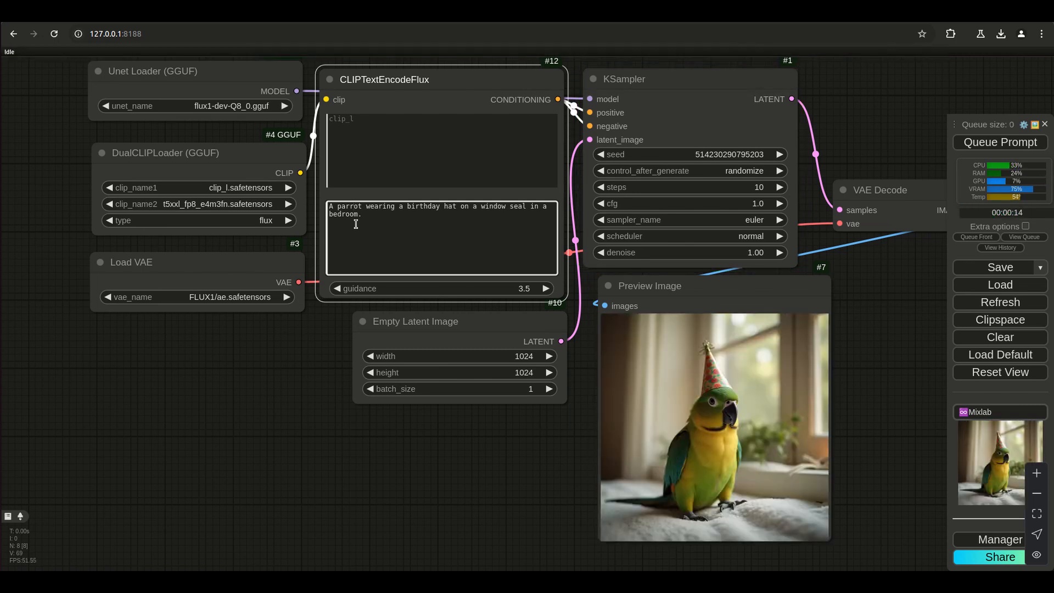
key(ctrl+Up)
key(ctrl+Up)
key(ctrl+Up)
key(ctrl+Up)
key(ctrl+Up)
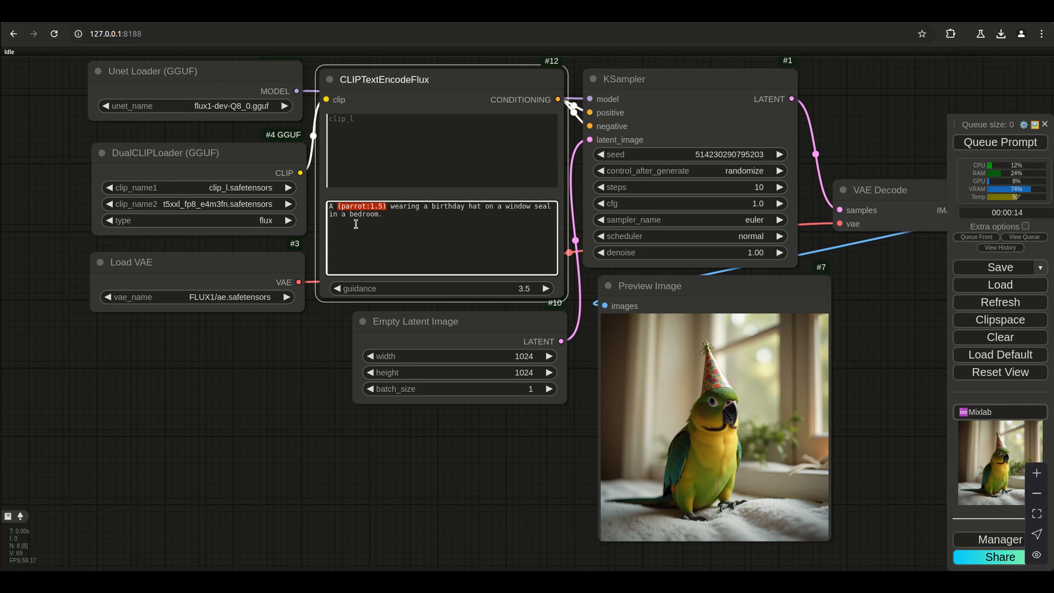
key(ctrl+Return)
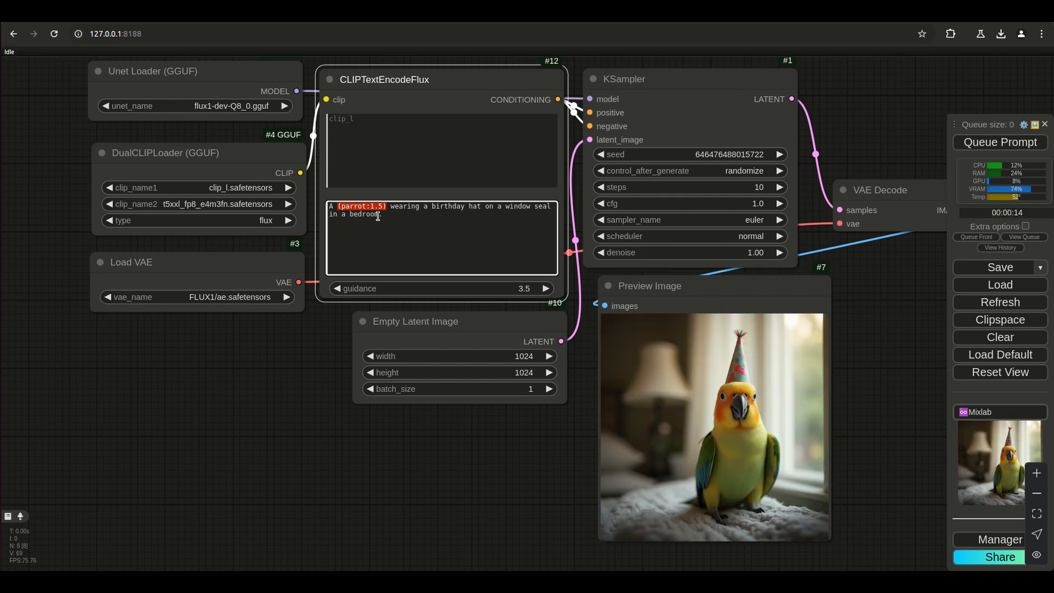
Raise the weight of "bedroom" in the t5xxl prompt to 1.45.
click(381, 215)
double_click(376, 214)
key(ctrl+Up)
key(ctrl+Up)
key(ctrl+Up)
key(ctrl+Up)
key(ctrl+Up)
key(ctrl+Up)
key(ctrl+Up)
key(ctrl+Up)
key(ctrl+Up)
Remove the weighting and parentheses from "parrot" in the t5xxl prompt and generate a new image.
click(382, 207)
key(BackSpace)
key(BackSpace)
key(BackSpace)
key(BackSpace)
key(Delete)
key(BackSpace)
key(ctrl+Return)
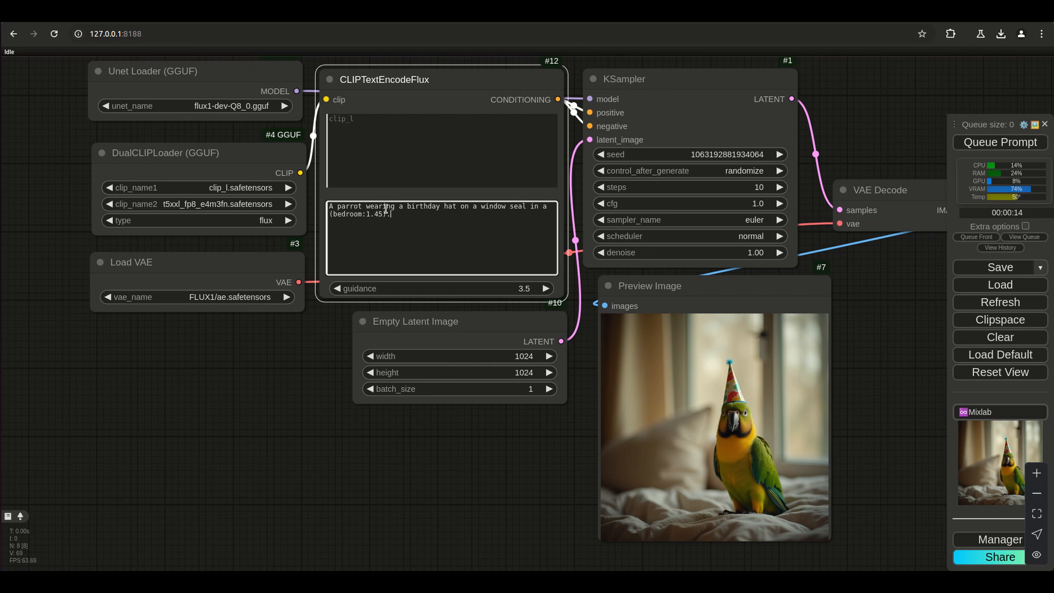
Remove the weighting and parentheses from "bedroom" so the t5xxl prompt ends in plain "in a bedroom.".
key(BackSpace)
key(BackSpace)
key(BackSpace)
key(BackSpace)
key(BackSpace)
key(BackSpace)
click(333, 212)
key(BackSpace)
key(BackSpace)
key(BackSpace)
text(a)
Change the start of the t5xxl prompt to "A Big oversized parrot is wearing a birthday hat" and generate a new image.
click(363, 207)
click(336, 207)
text(Big )
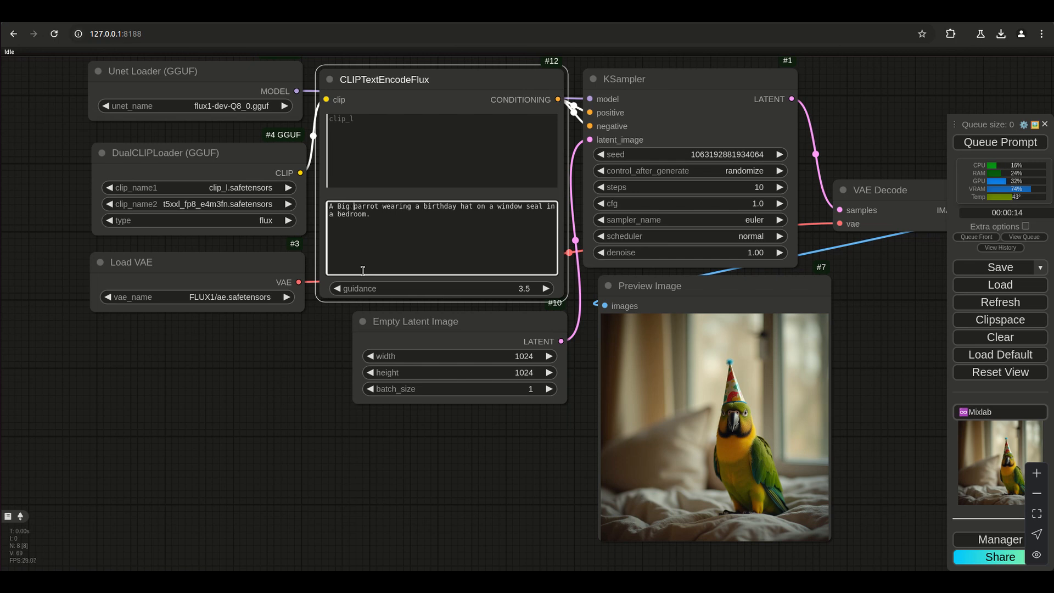
text(overse)
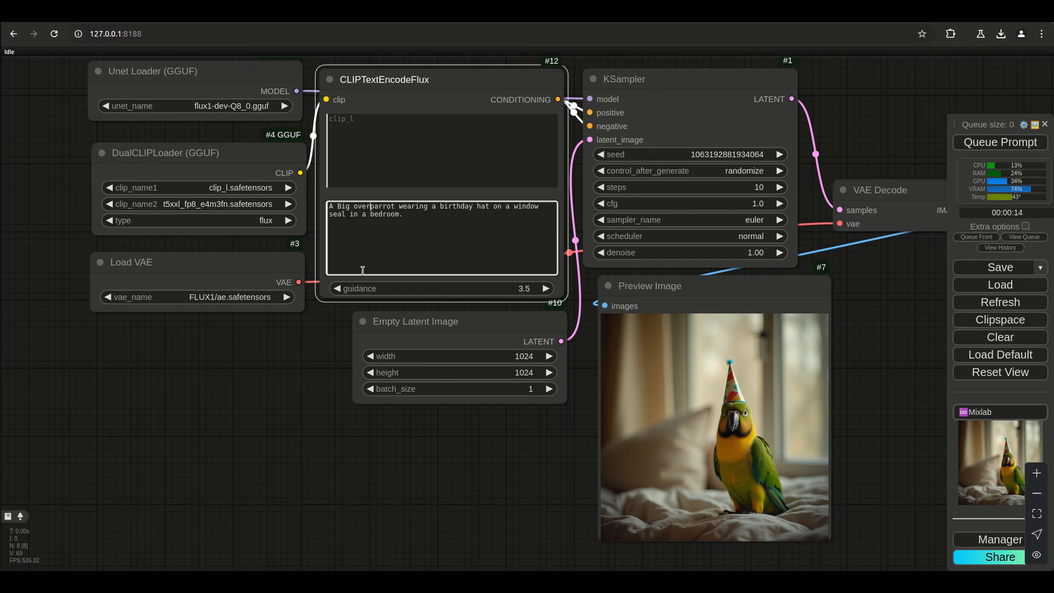
key(BackSpace)
text(ized)
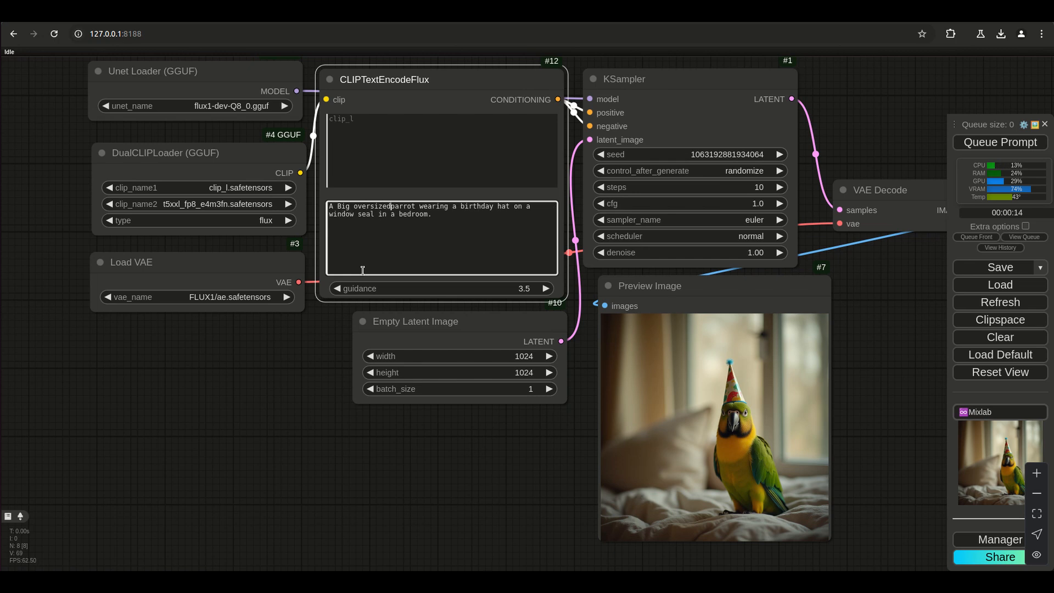
key(ctrl+Right)
text(is)
key(ctrl+Return)
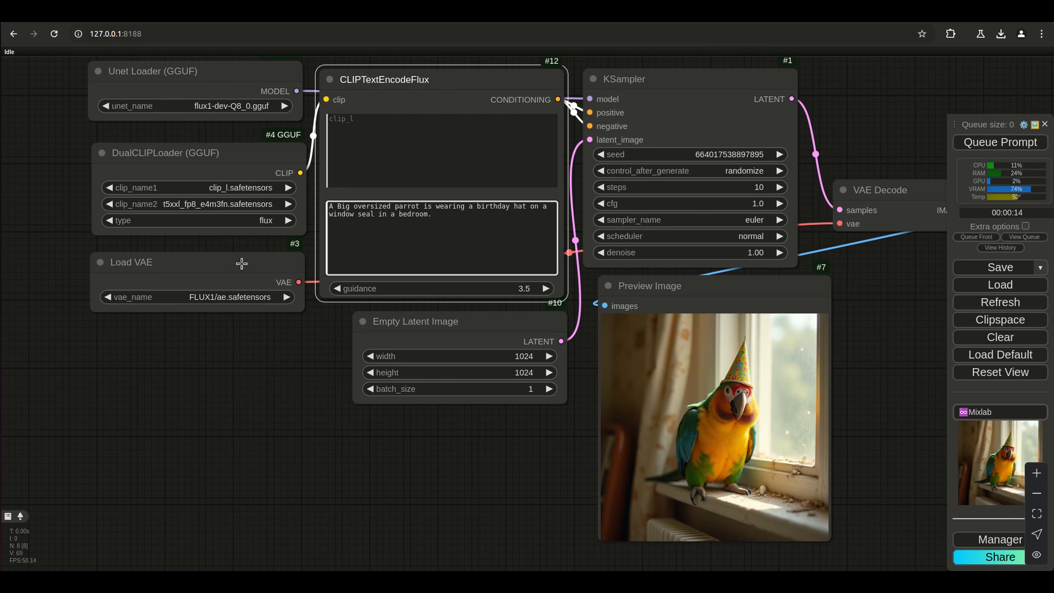
Change "Big oversized" to "Giant oversized" in the t5xxl prompt.
drag(390, 208, 338, 207)
text(Giant)
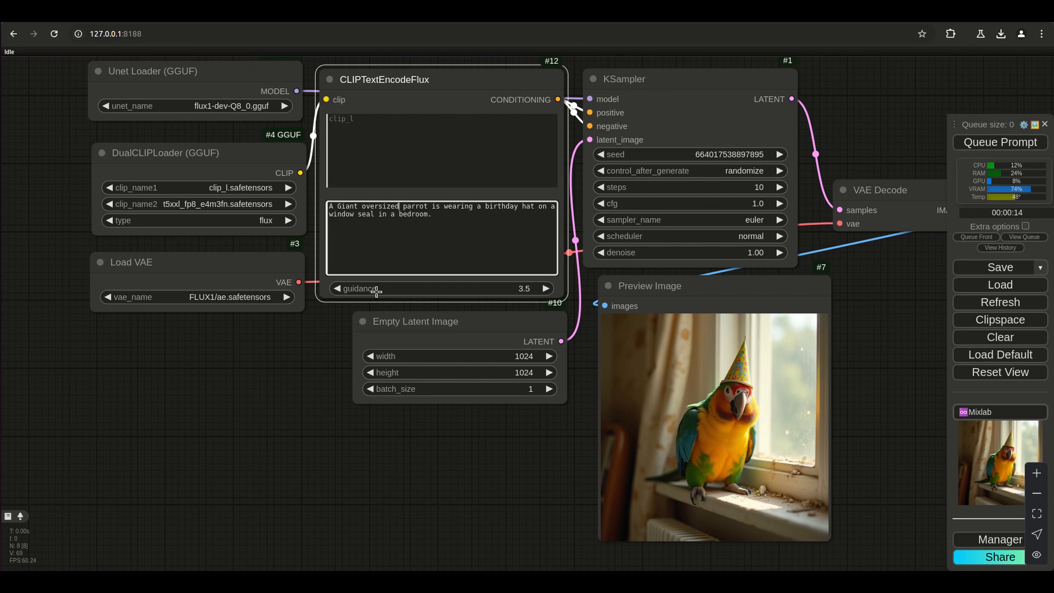
Replace "on a window seal" with "near the window" in the t5xxl prompt and generate two new images.
key(BackSpace)
key(BackSpace)
key(BackSpace)
key(BackSpace)
key(BackSpace)
key(BackSpace)
key(BackSpace)
key(BackSpace)
key(BackSpace)
key(BackSpace)
key(BackSpace)
key(BackSpace)
key(BackSpace)
key(BackSpace)
key(BackSpace)
key(BackSpace)
key(BackSpace)
text(near the window)
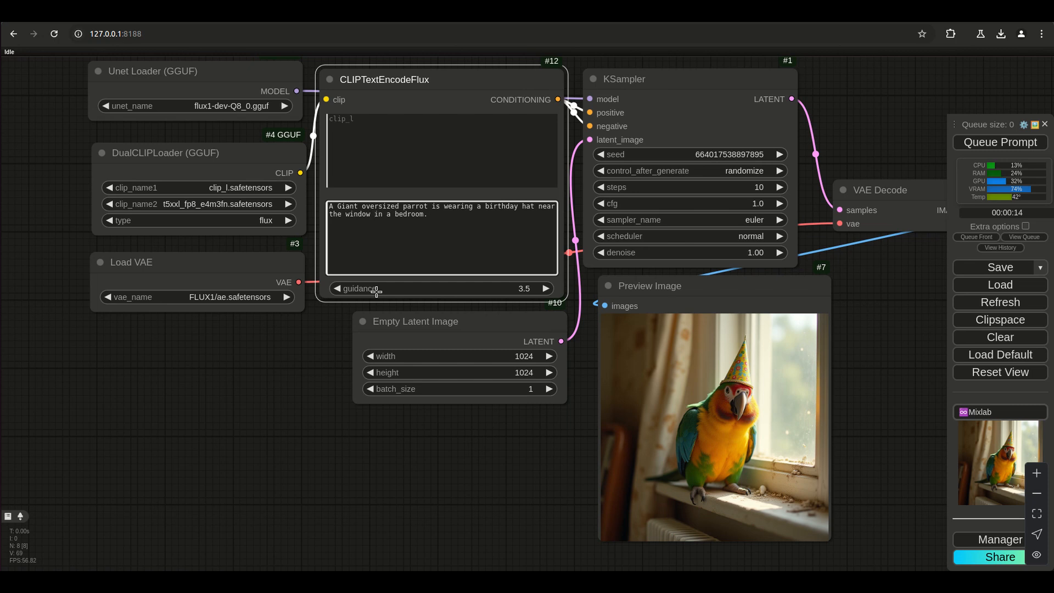
key(ctrl+Return)
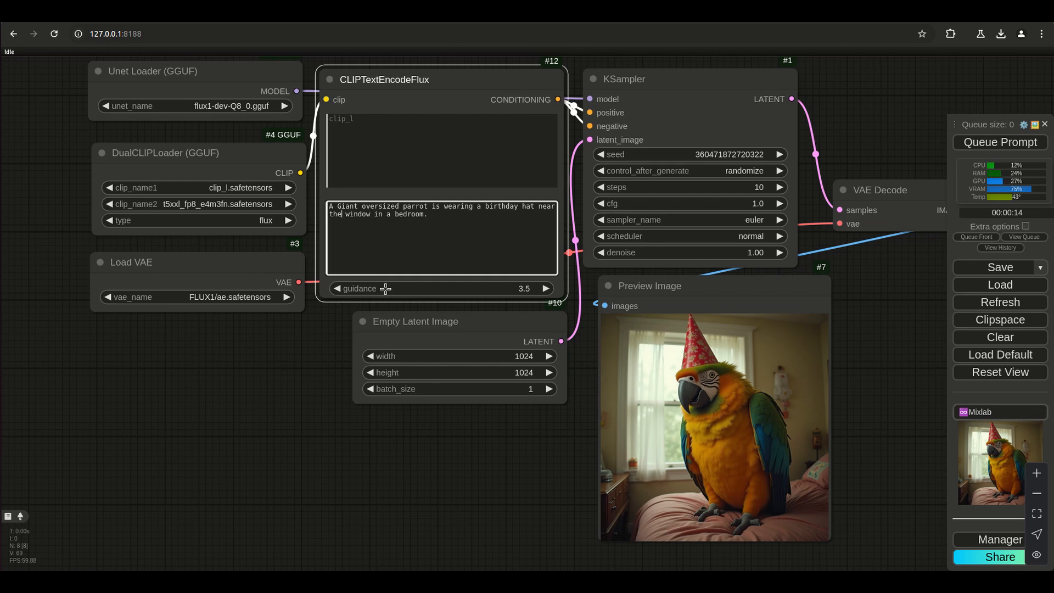
key(ctrl+Return)
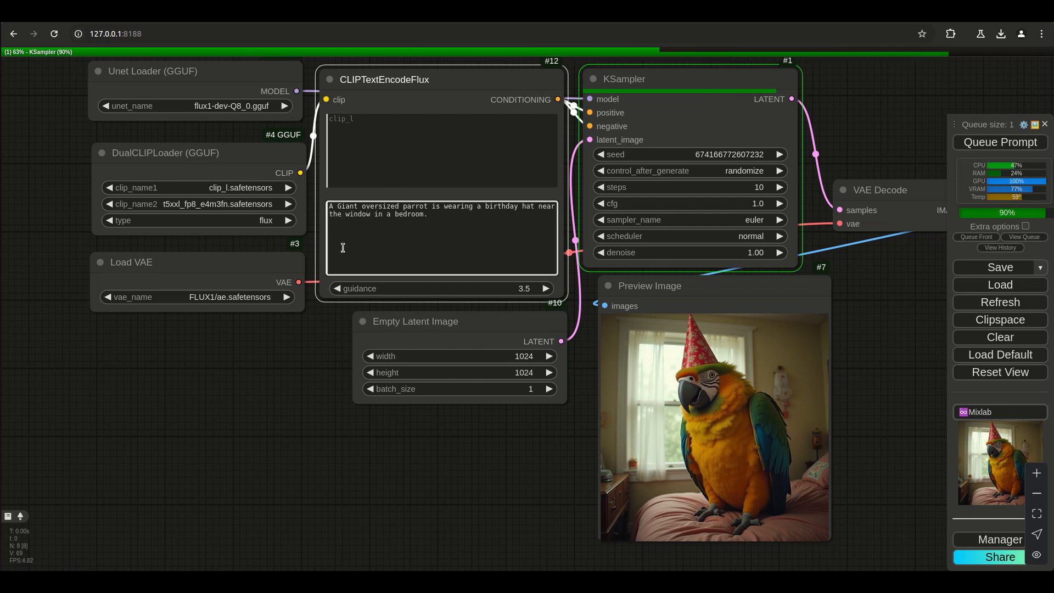
Delete "near" and its surrounding spaces after "birthday hat" in the t5xxl prompt.
key(BackSpace)
key(BackSpace)
key(BackSpace)
key(BackSpace)
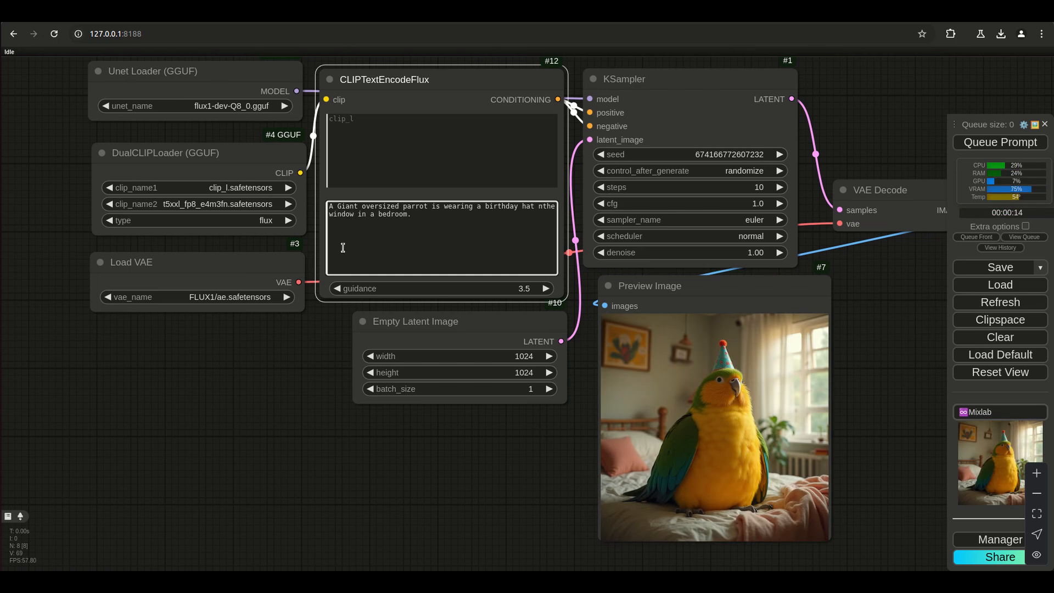
key(BackSpace)
key(BackSpace)
Insert "standing against the window seal" after "parrot is" in the t5xxl prompt.
key(Left)
key(Left)
key(Left)
key(Left)
key(Left)
key(Left)
key(Left)
key(Left)
key(Left)
key(Left)
key(Left)
key(Left)
key(Left)
key(Left)
key(Left)
key(Left)
key(Left)
key(Left)
key(Left)
key(Left)
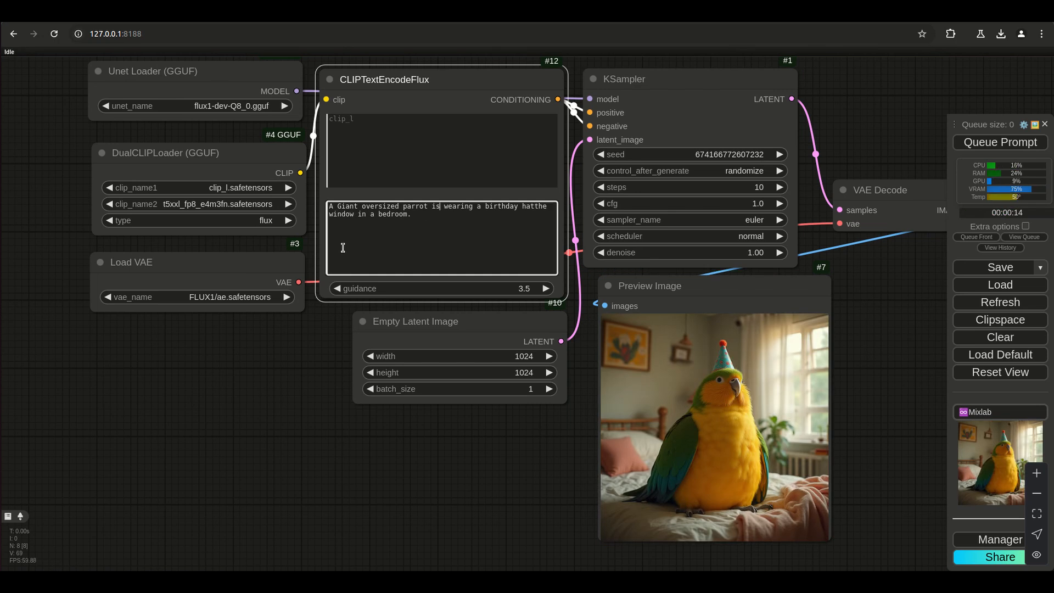
text(stanf)
key(BackSpace)
text(din)
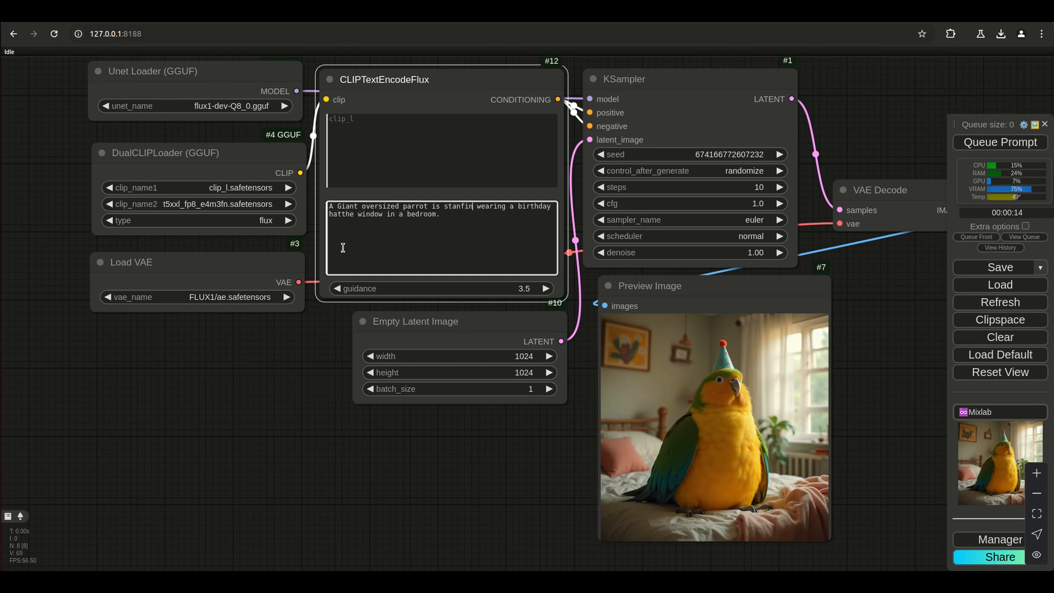
text(g a)
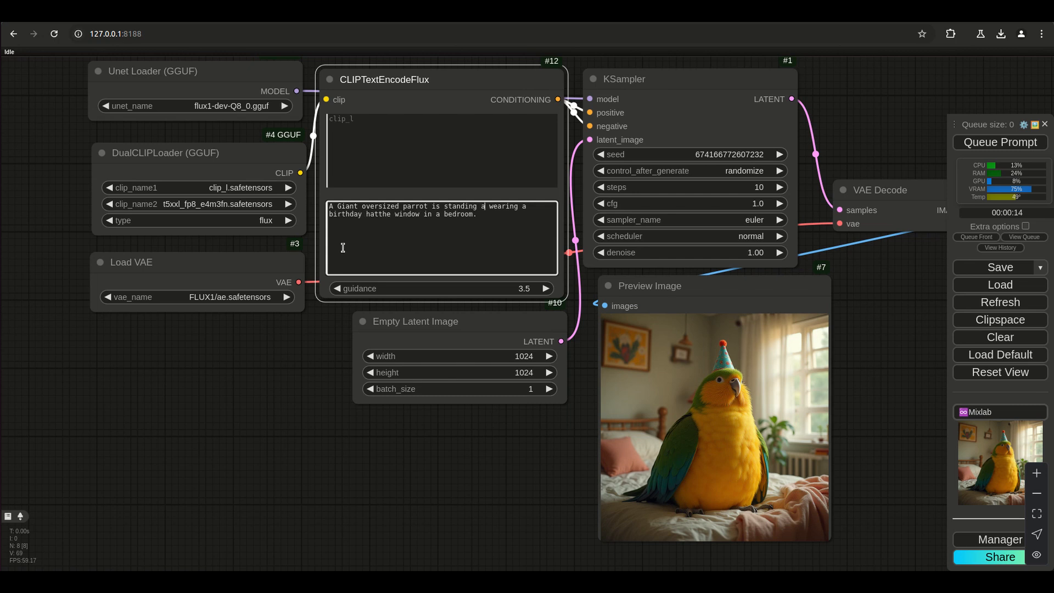
text(gainst the iw)
key(BackSpace)
text(iw)
key(BackSpace)
key(BackSpace)
text(window seal)
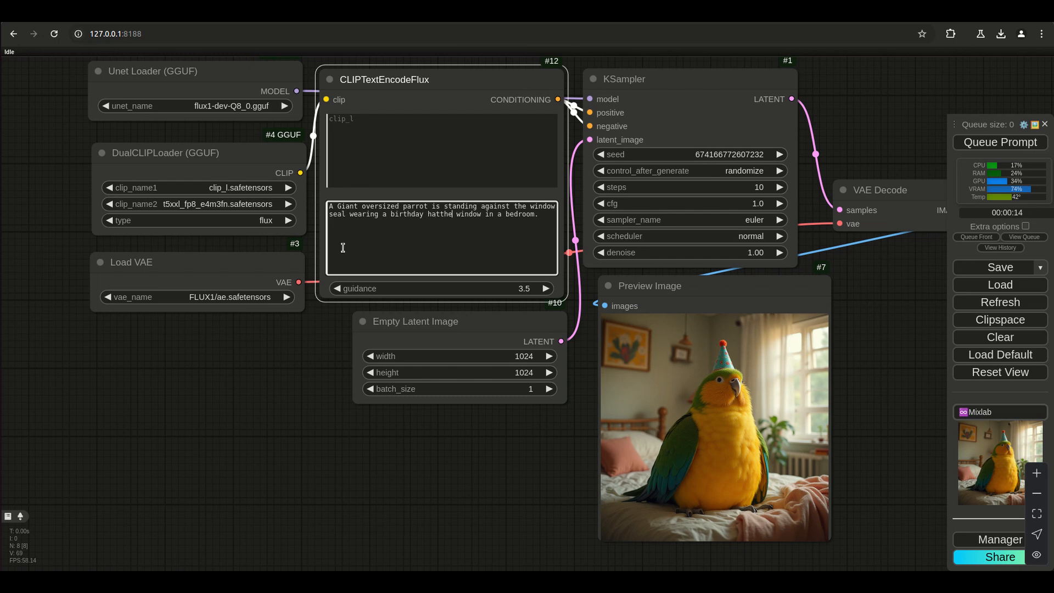
Remove the leftover "the window" after "hat" so the prompt reads "wearing a birthday hat in a bedroom." and generate a new image.
key(Delete)
key(Delete)
key(Delete)
key(Delete)
key(Delete)
key(Delete)
key(BackSpace)
key(BackSpace)
key(BackSpace)
key(BackSpace)
key(BackSpace)
text(t)
key(ctrl+Return)
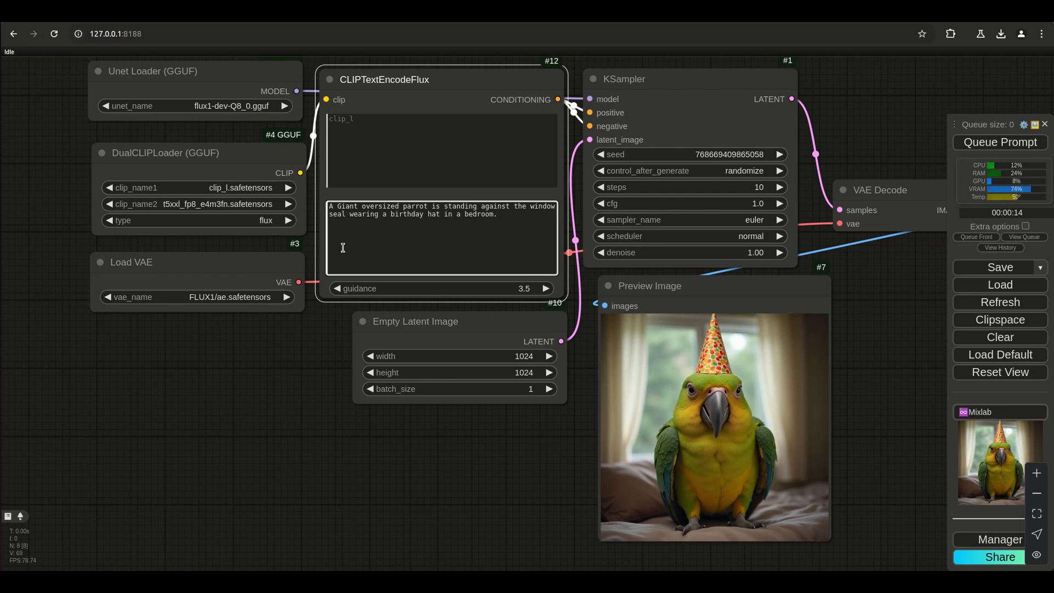
Replace "in a bedroom" with "adjacent to a bed" at the end of the t5xxl prompt.
drag(477, 215, 460, 214)
key(BackSpace)
key(BackSpace)
key(BackSpace)
key(BackSpace)
key(BackSpace)
text(adjacent to a bed)
click(448, 213)
key(BackSpace)
Insert "in room" after "standing" in the t5xxl prompt and generate a new image.
click(482, 208)
text(ina)
key(BackSpace)
key(BackSpace)
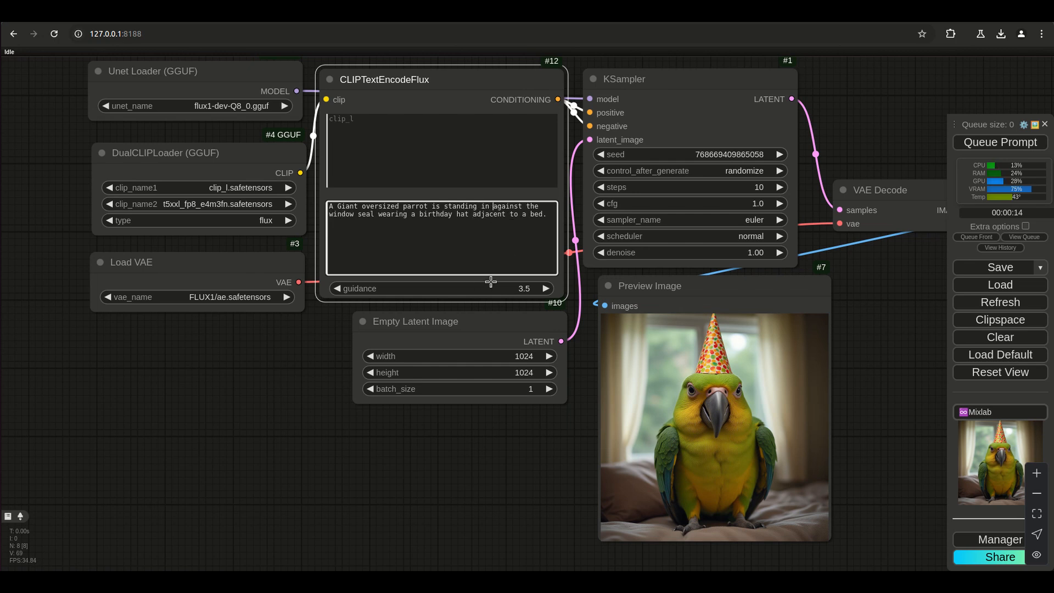
text(room)
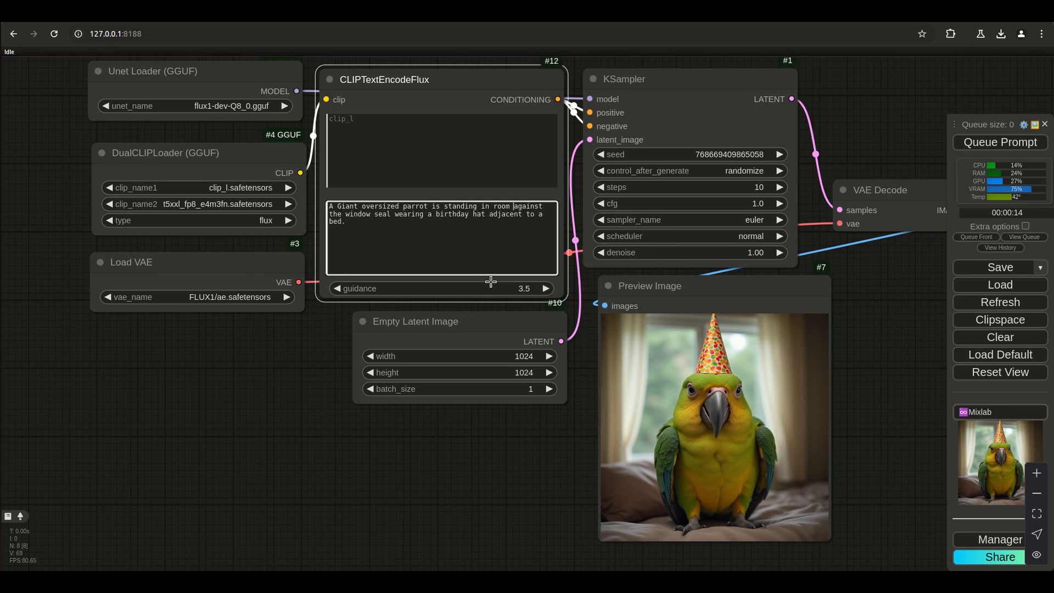
key(ctrl+Return)
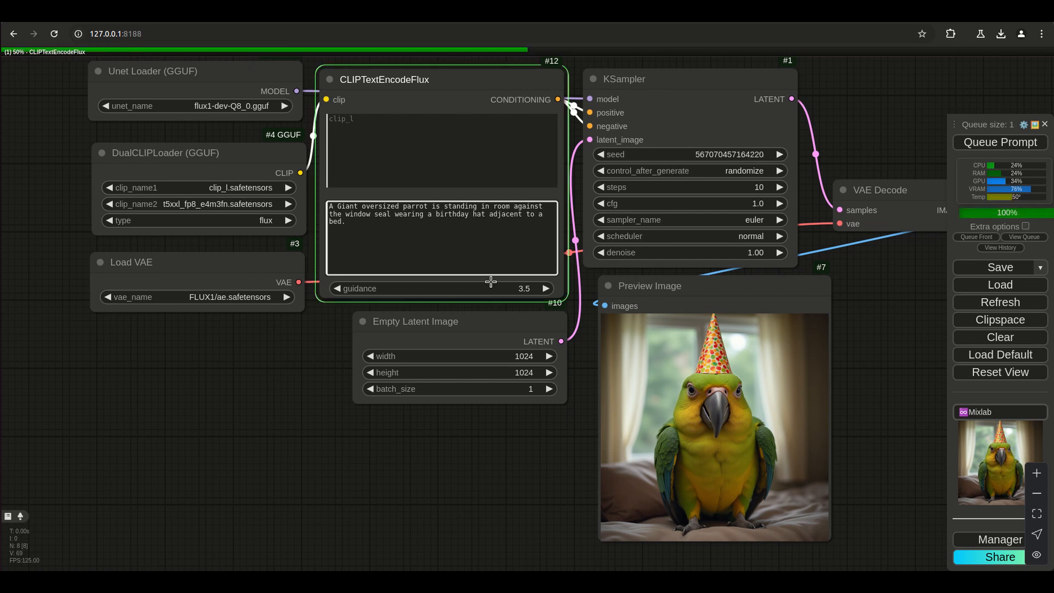
Change "against" to "near" before "the window seal" in the t5xxl prompt and generate a new image.
double_click(543, 204)
text(near)
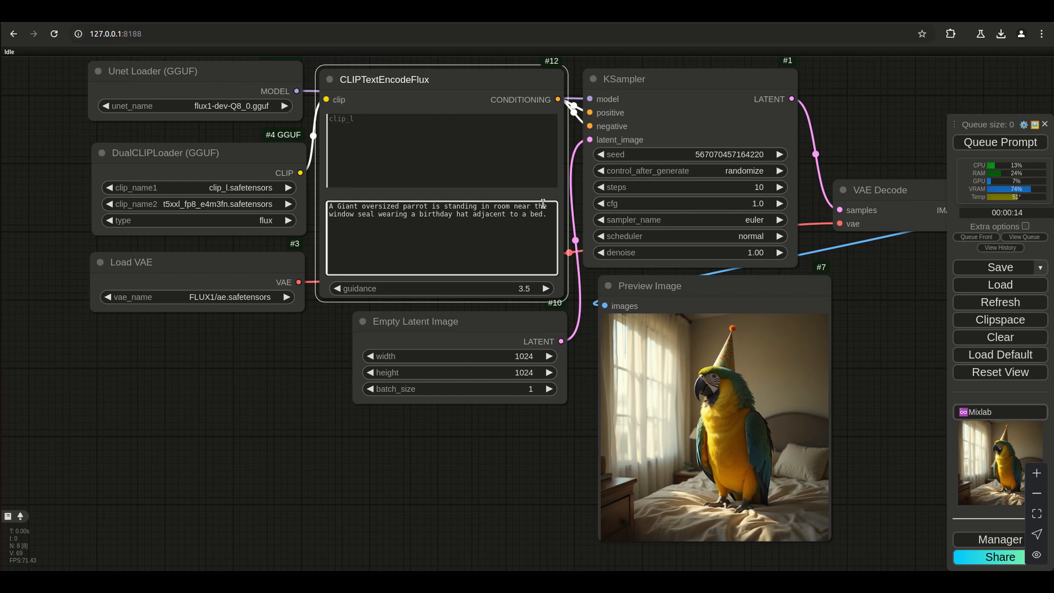
click(989, 144)
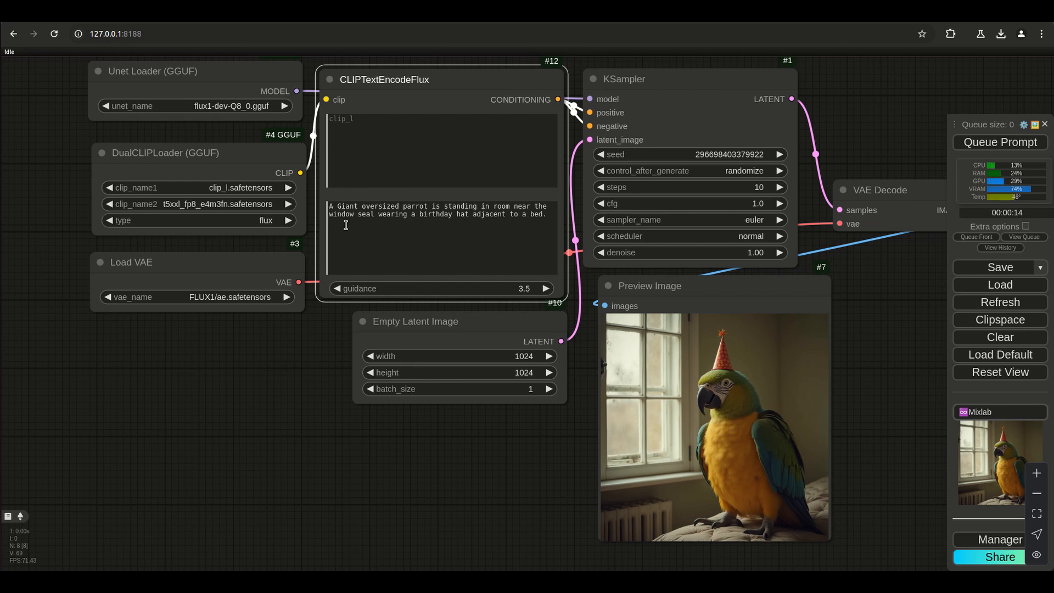
Add a second paragraph to the t5xxl prompt reading "Inside the room are kids celebrating a birthday party".
click(502, 236)
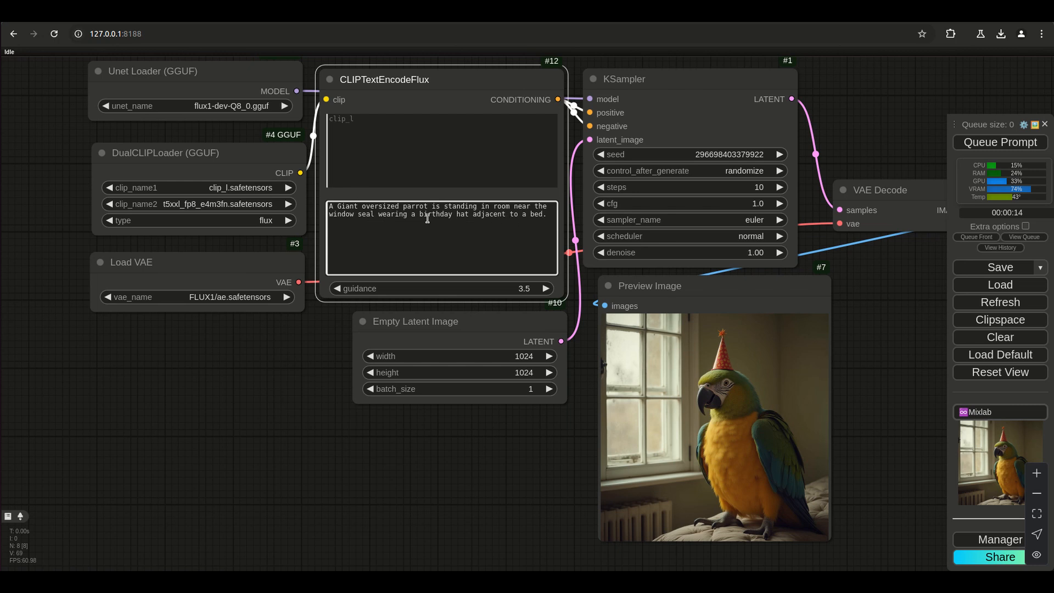
click(378, 214)
text(Inside the room are kids celebrateing a birthday party)
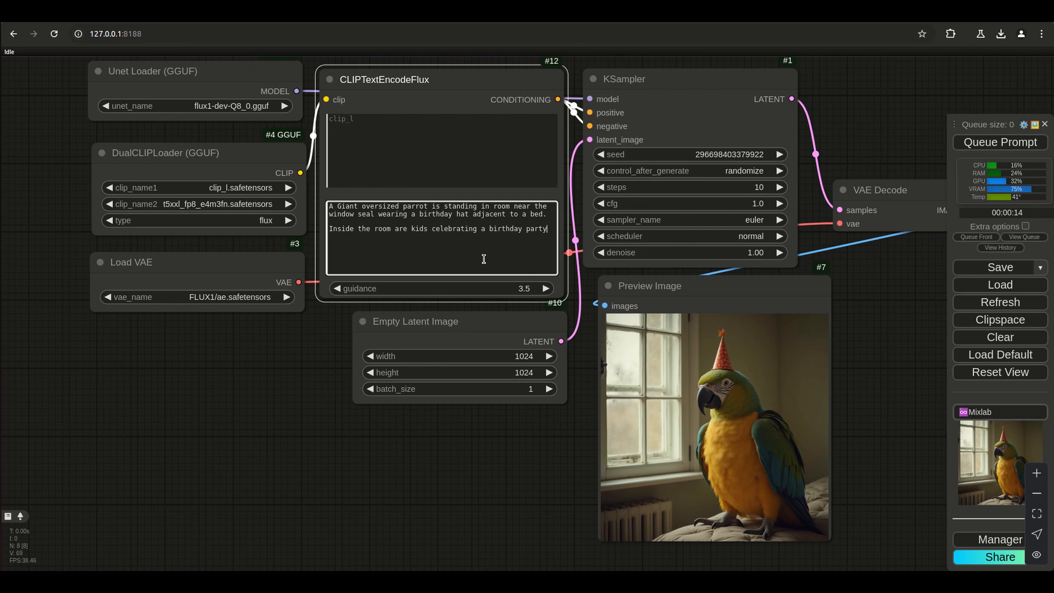
text(, some)
Continue the kids sentence with ", while playing a board game".
key(BackSpace)
key(BackSpace)
key(BackSpace)
key(BackSpace)
text(while playing a board game)
key(BackSpace)
key(BackSpace)
key(BackSpace)
text(game)
Finish the board game sentence with "at a wooden table with small chairs." and generate a new image.
scroll(449, 306, up, 2)
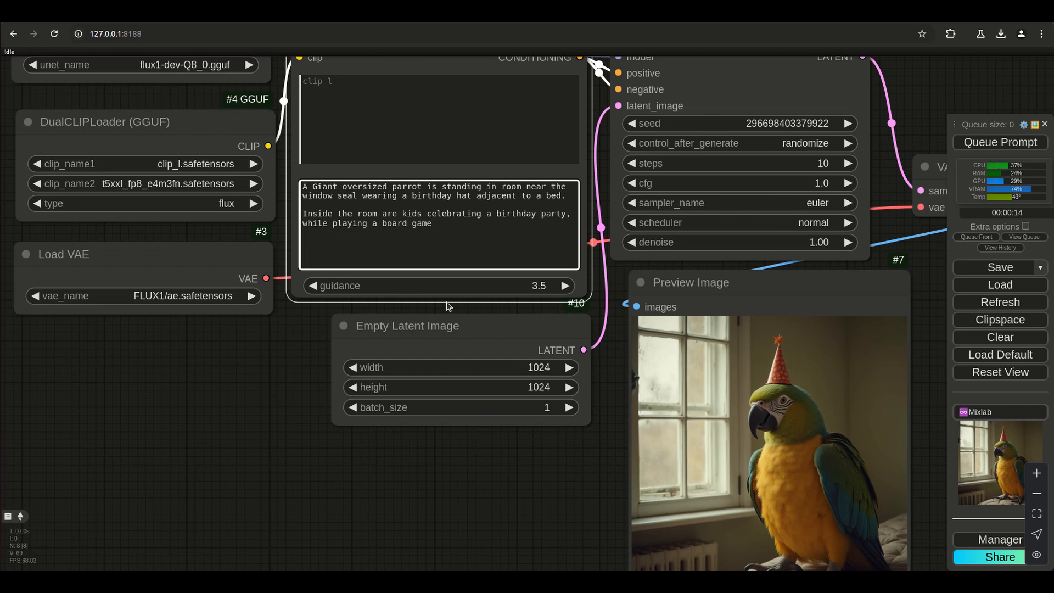
text(at a )
text(wooden)
text( table with )
text(d)
text(mall)
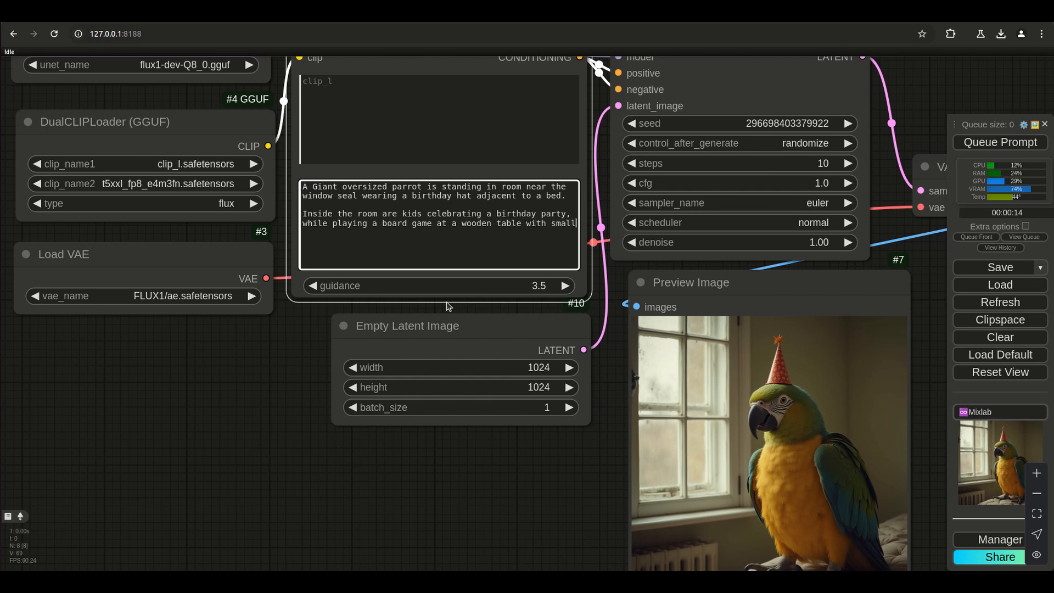
text( chairs.)
key(ctrl+Return)
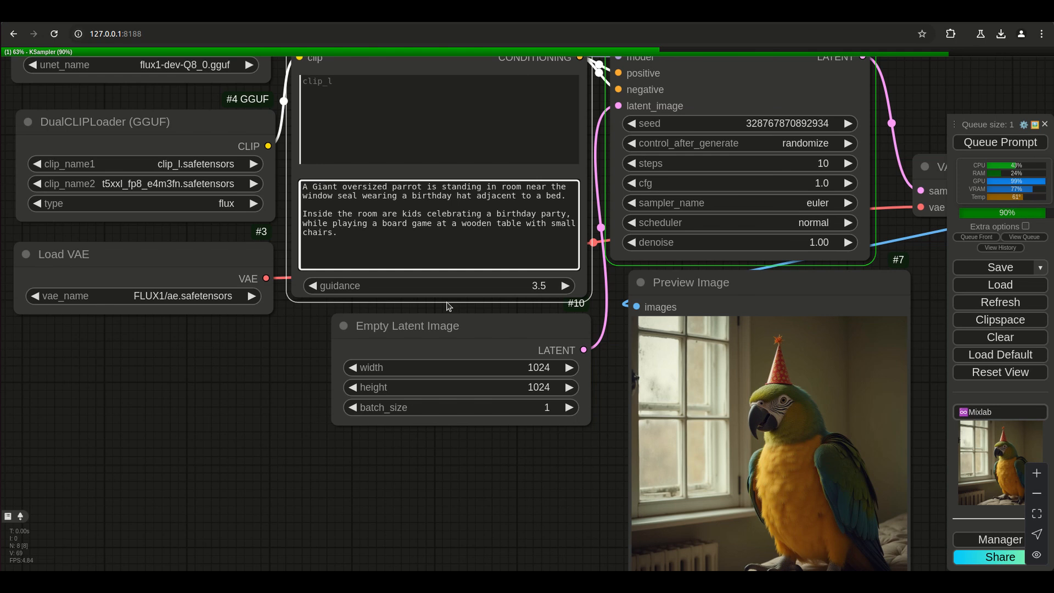
Examine the birthday party image up close, then generate and inspect another image from the same prompt.
drag(501, 492, 436, 453)
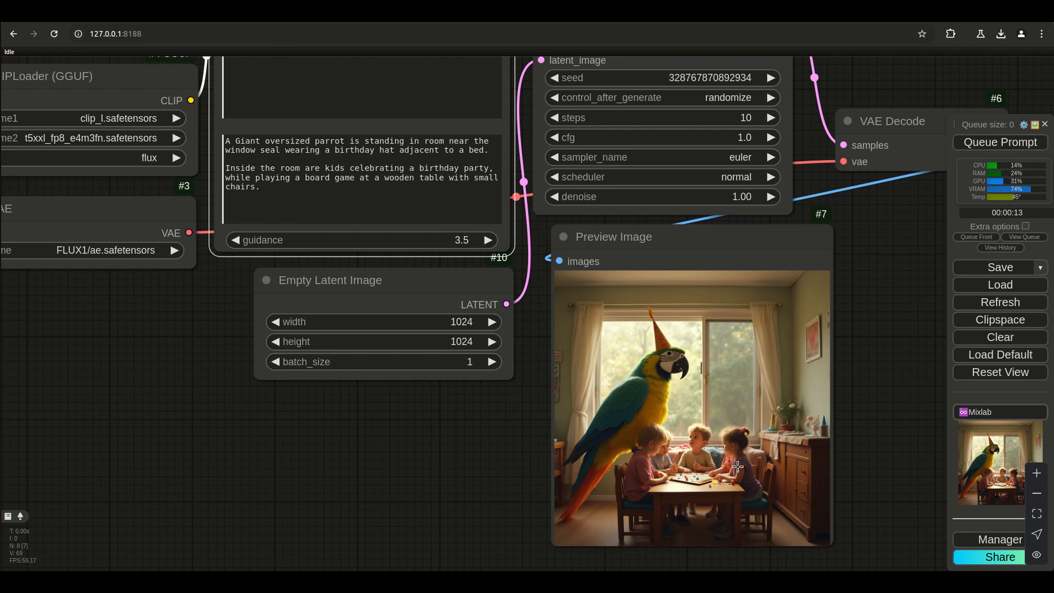
scroll(733, 468, up, 8)
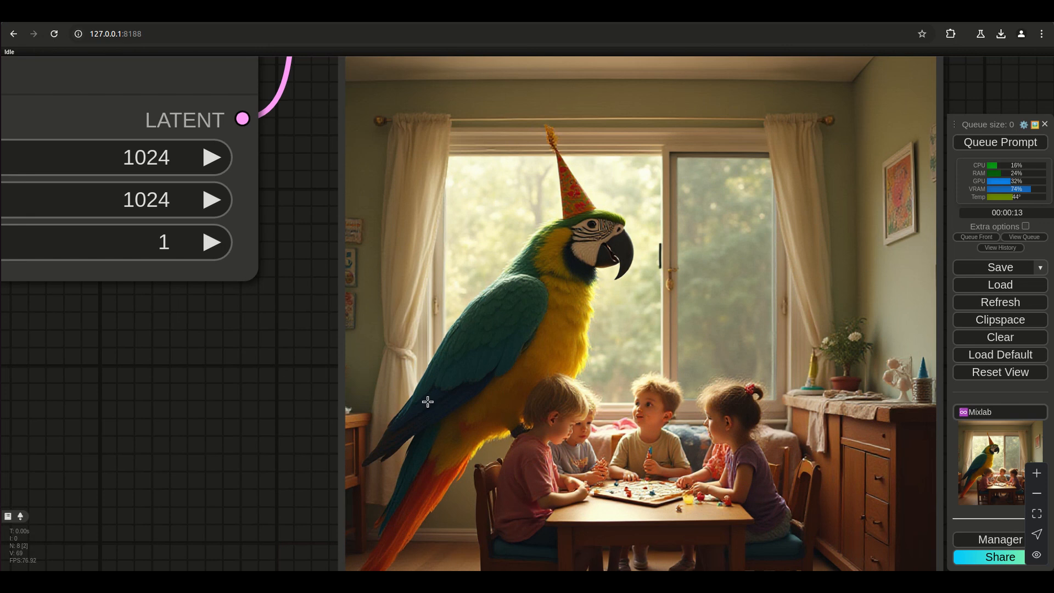
scroll(425, 400, down, 8)
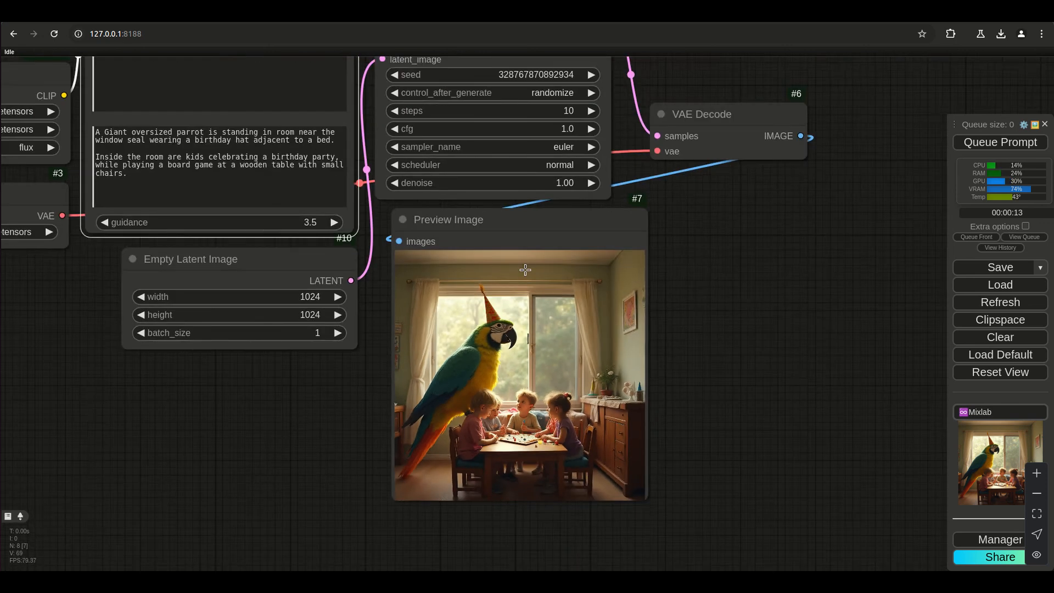
click(1000, 142)
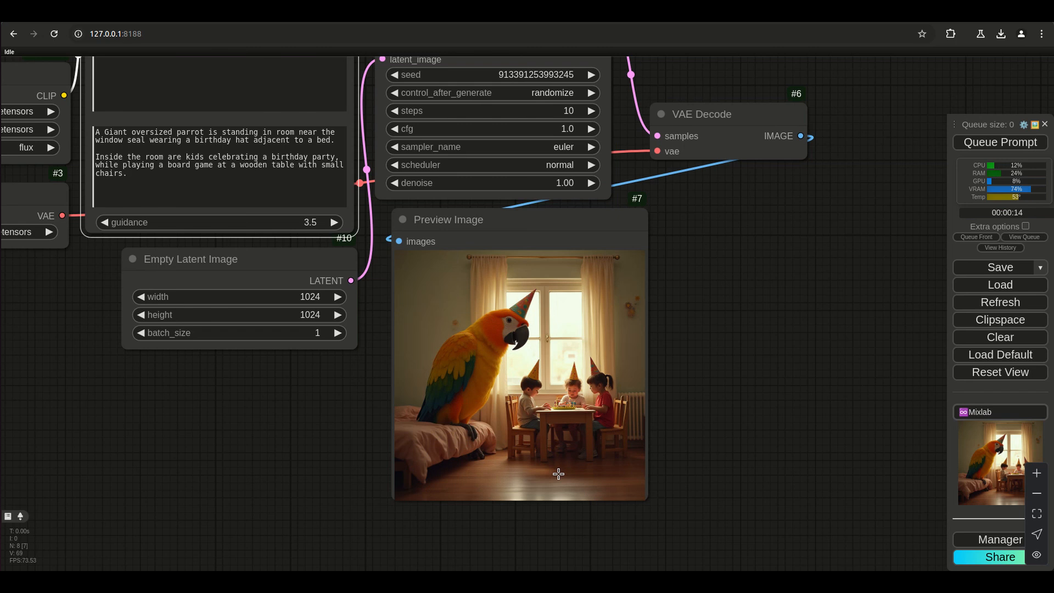
scroll(456, 432, up, 7)
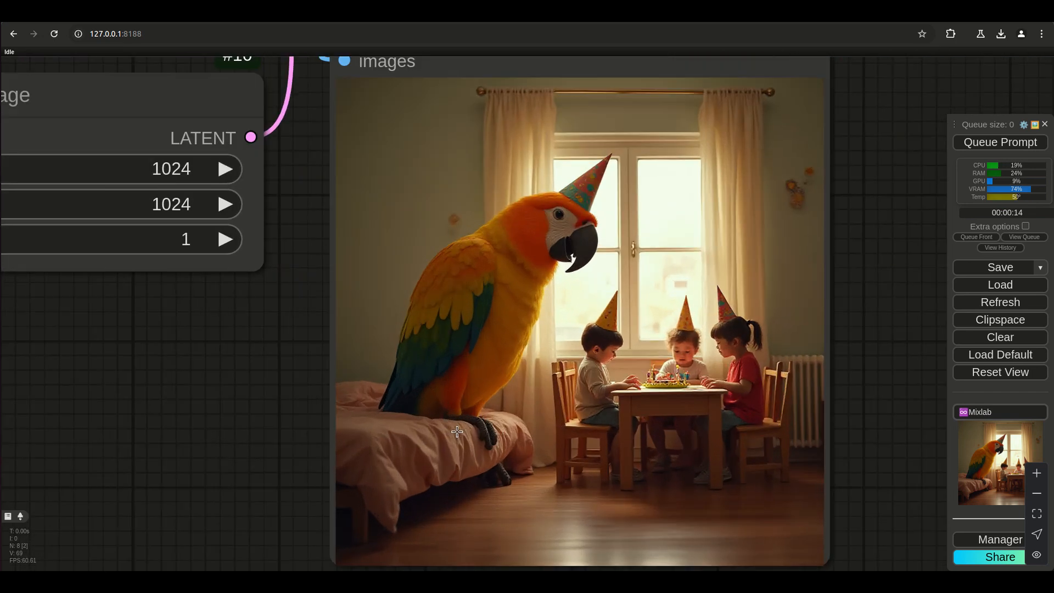
scroll(159, 431, down, 6)
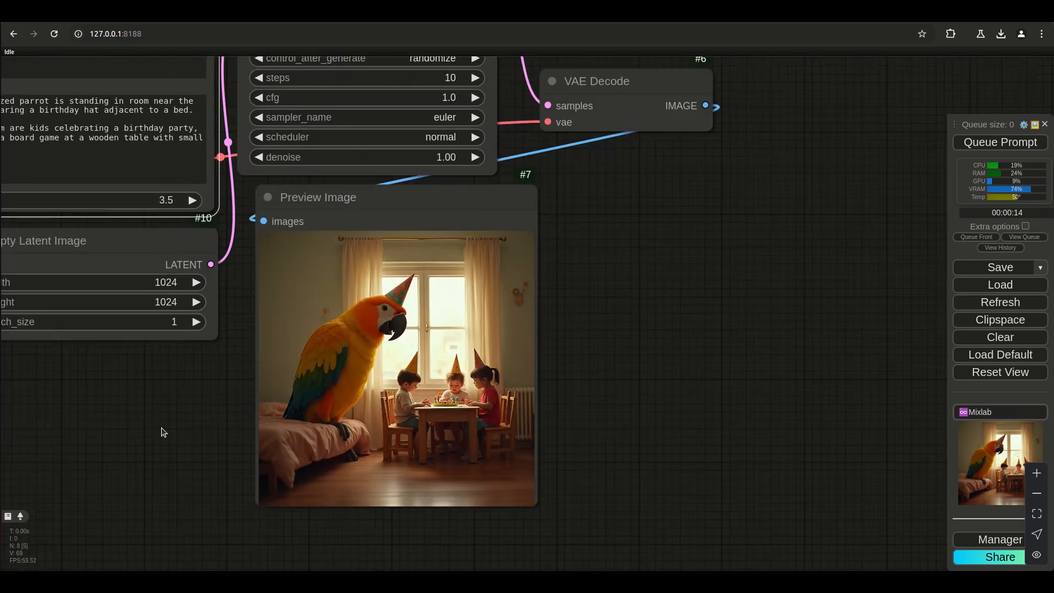
Add "On the window seal there are many glass jars of herbs and" as a new sentence after "chairs." in the t5xxl prompt.
drag(160, 430, 337, 469)
drag(261, 462, 361, 478)
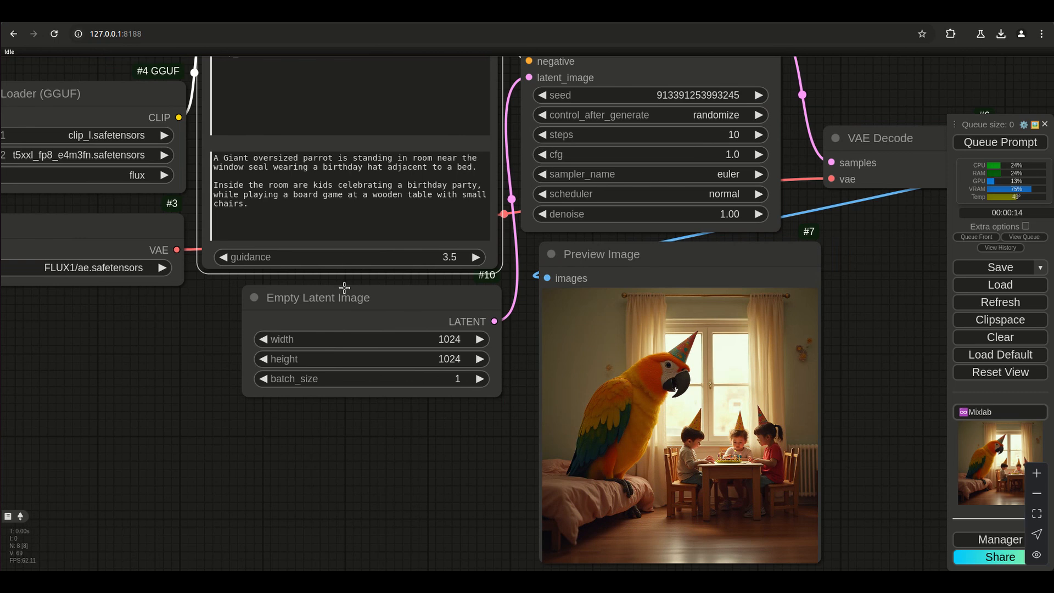
click(286, 208)
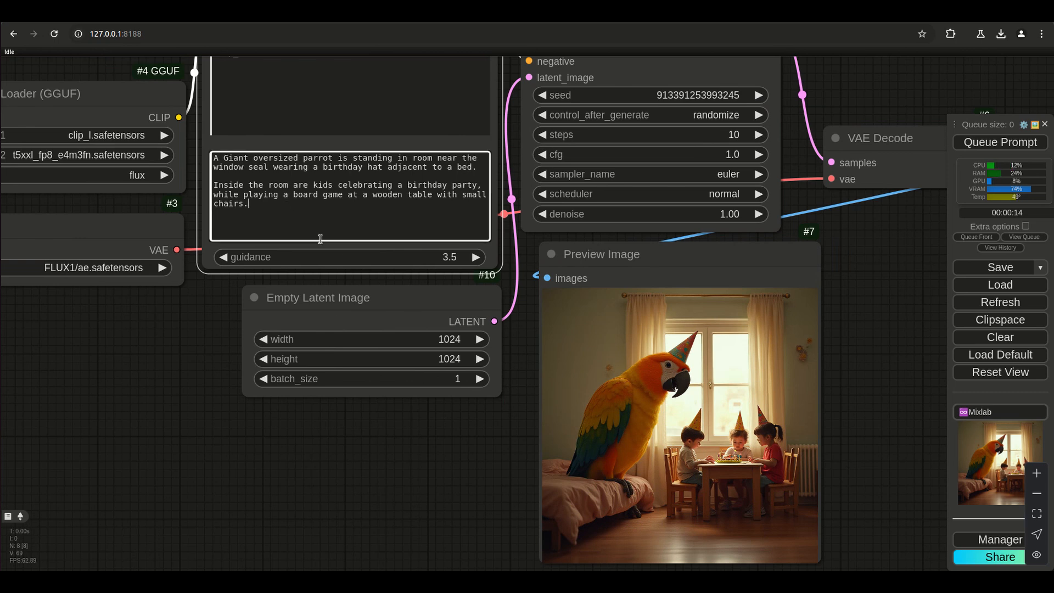
text(On the window seal there are mab)
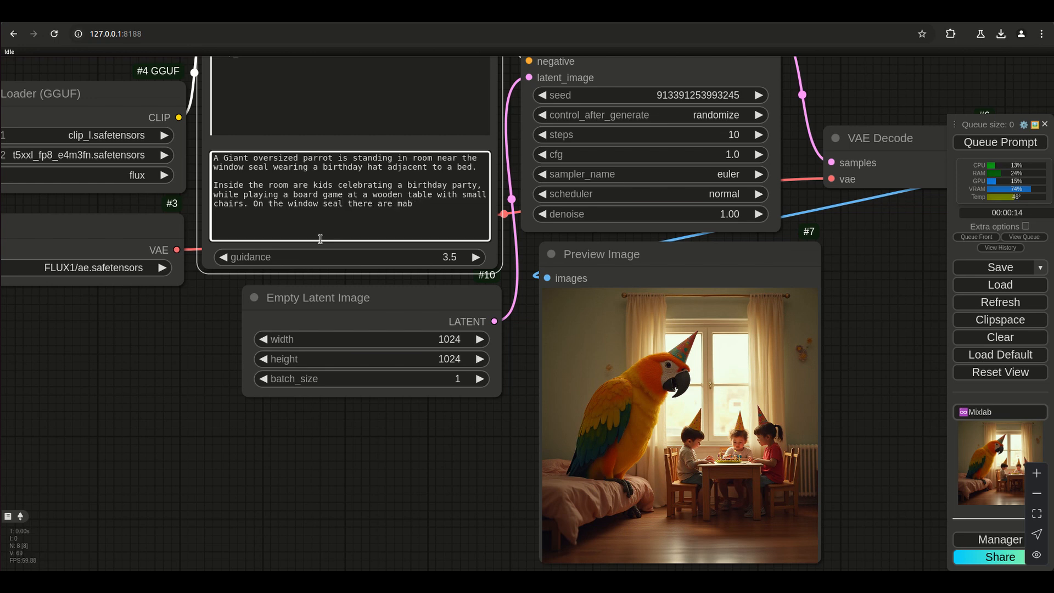
text(y ny glass j)
text(arts)
key(BackSpace)
key(BackSpace)
text(s of herbs and spui)
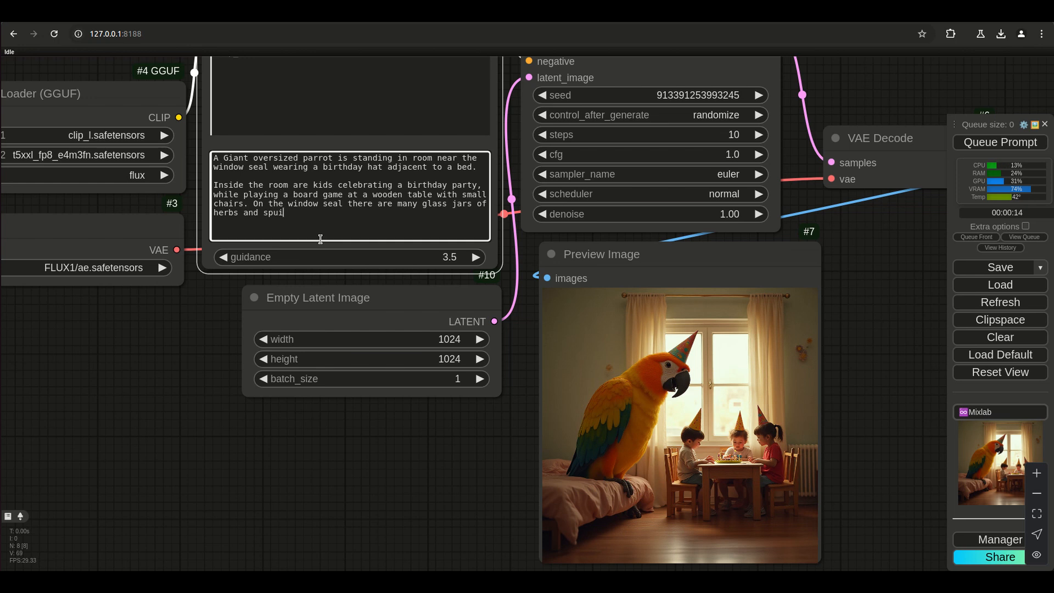
text(ices, but one of the glass ja)
Complete the jars sentence with "spices, but one of the glass jars has a collection of multi-colored marbles.".
key(BackSpace)
key(BackSpace)
text(has a collectio)
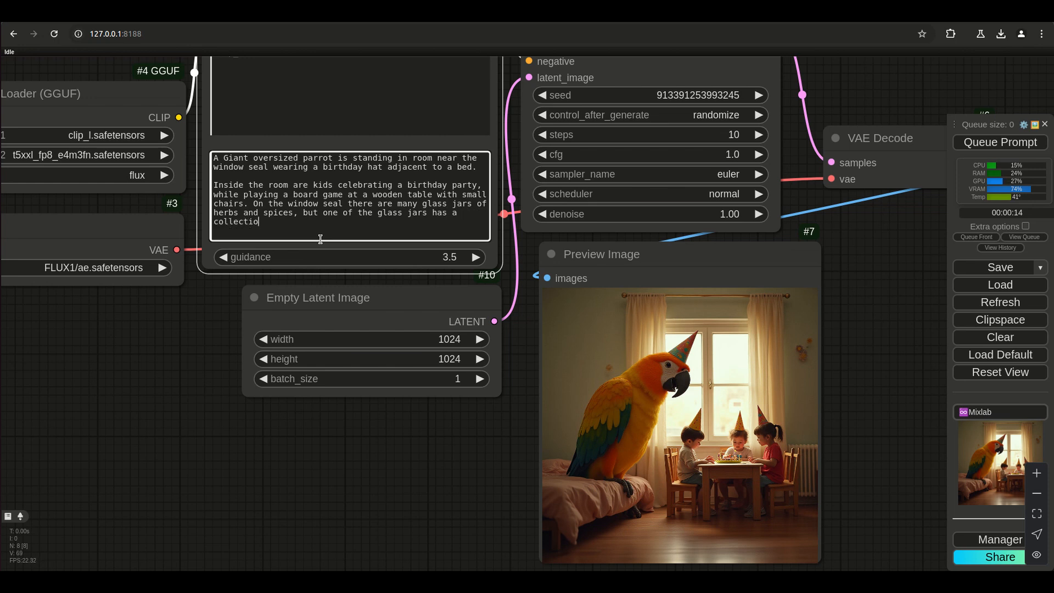
text(n of multi-colorew)
text( marbles. There is a)
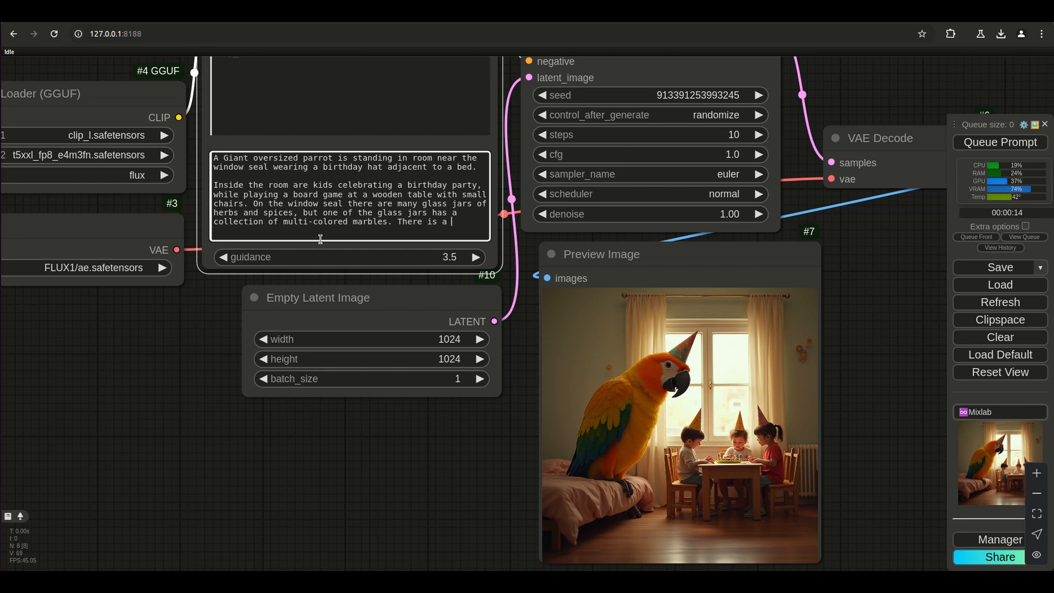
text( stack of)
text( board)
text( ga)
text(me boxs)
Add "There is a stack of board game boxes on the floor as well as" to the end of the t5xxl prompt.
key(BackSpace)
text(es on the flootr as well as )
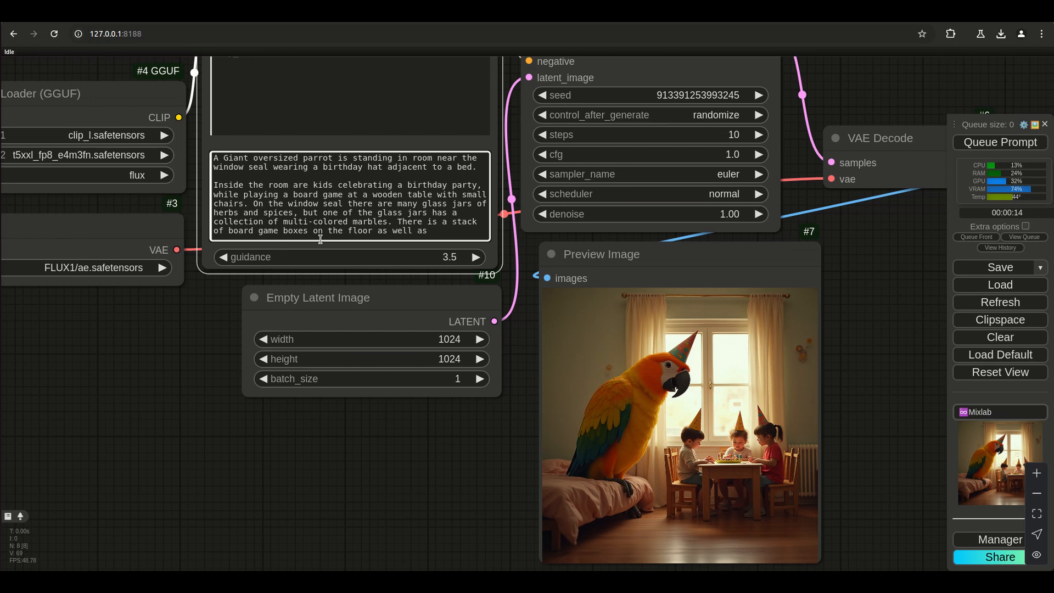
text(toy cars and)
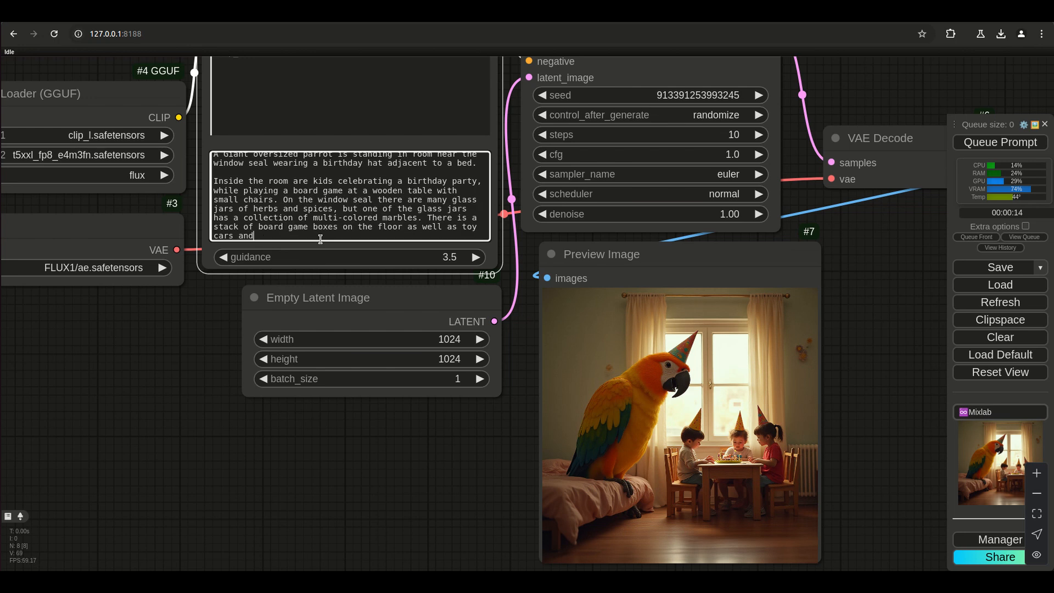
text( action figures.)
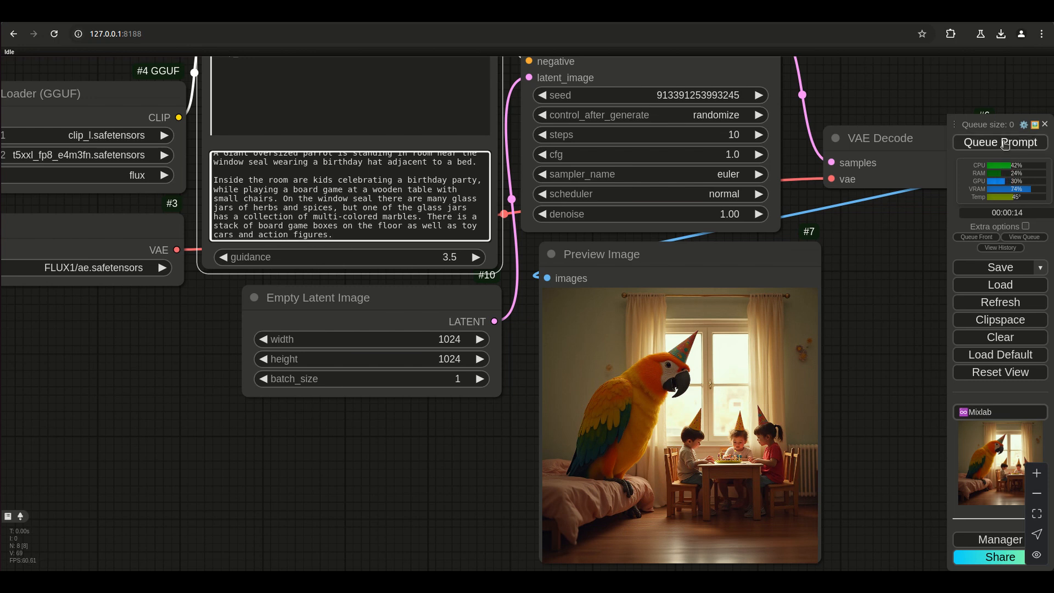
Finish the t5xxl prompt with "toy cars and action figures." and generate a new image.
click(1005, 144)
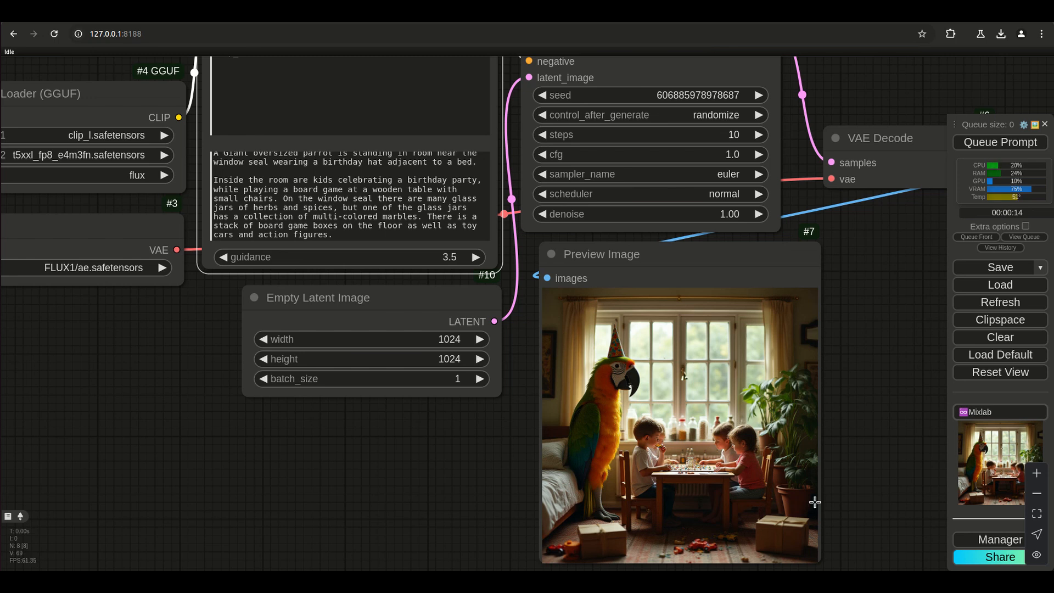
Inspect the previewed parrot birthday image up close and generate another image from the same prompt.
scroll(814, 501, up, 10)
scroll(867, 453, down, 2)
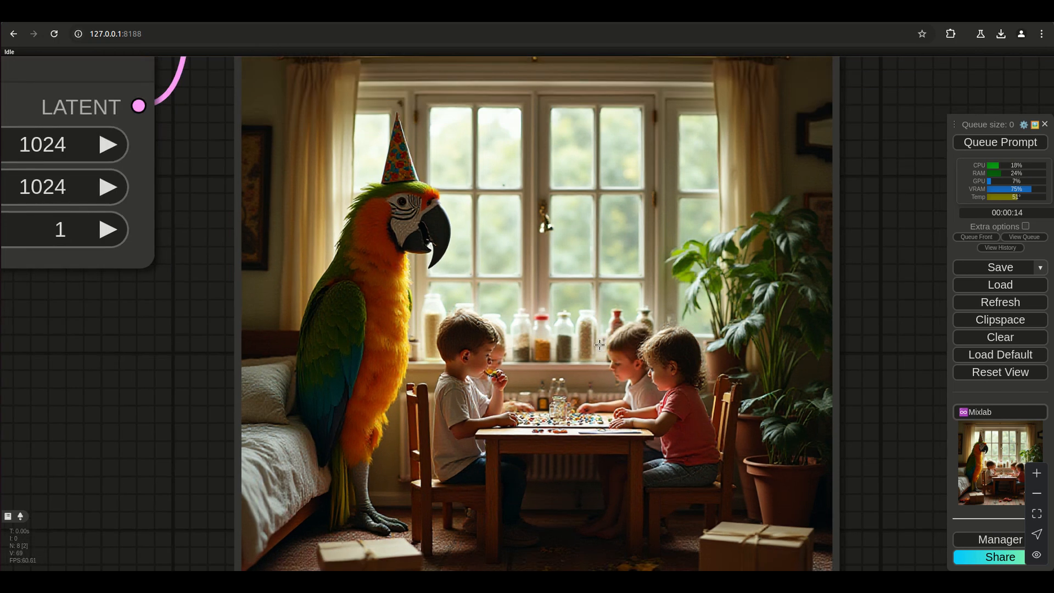
scroll(555, 357, up, 4)
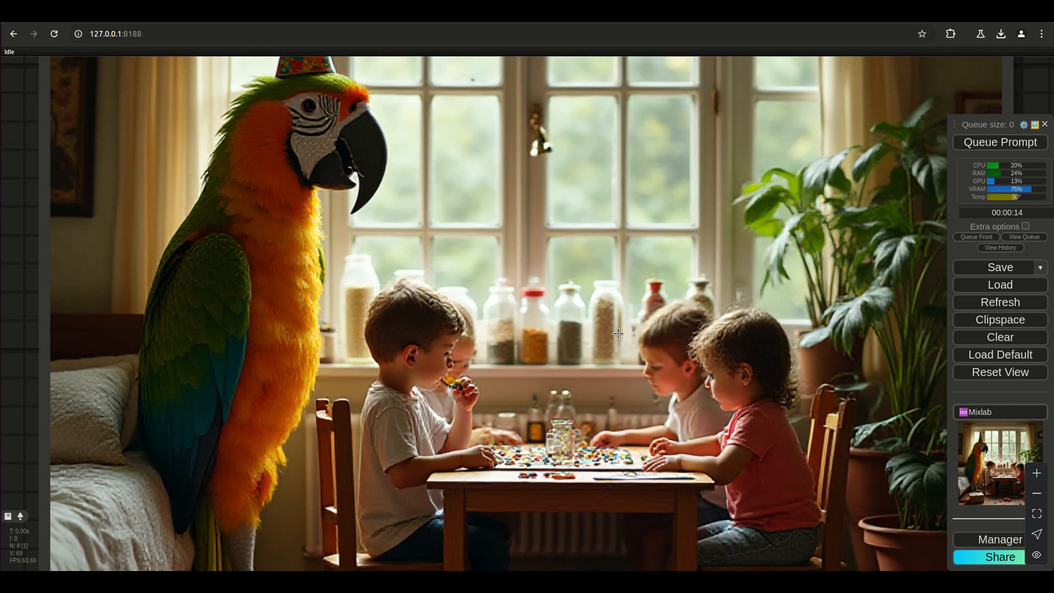
scroll(613, 344, down, 10)
scroll(598, 405, up, 5)
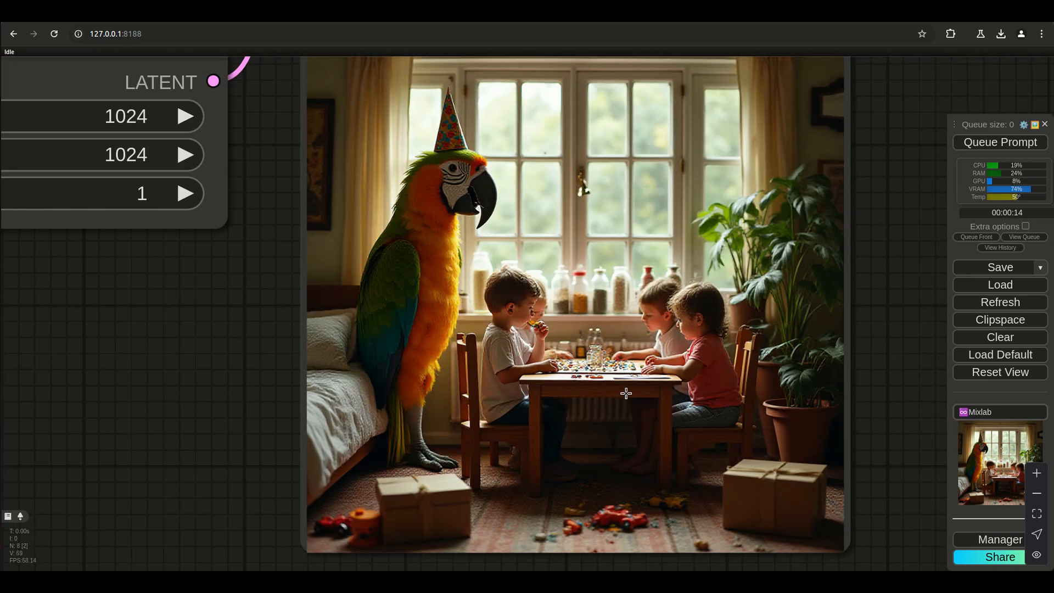
scroll(650, 379, down, 5)
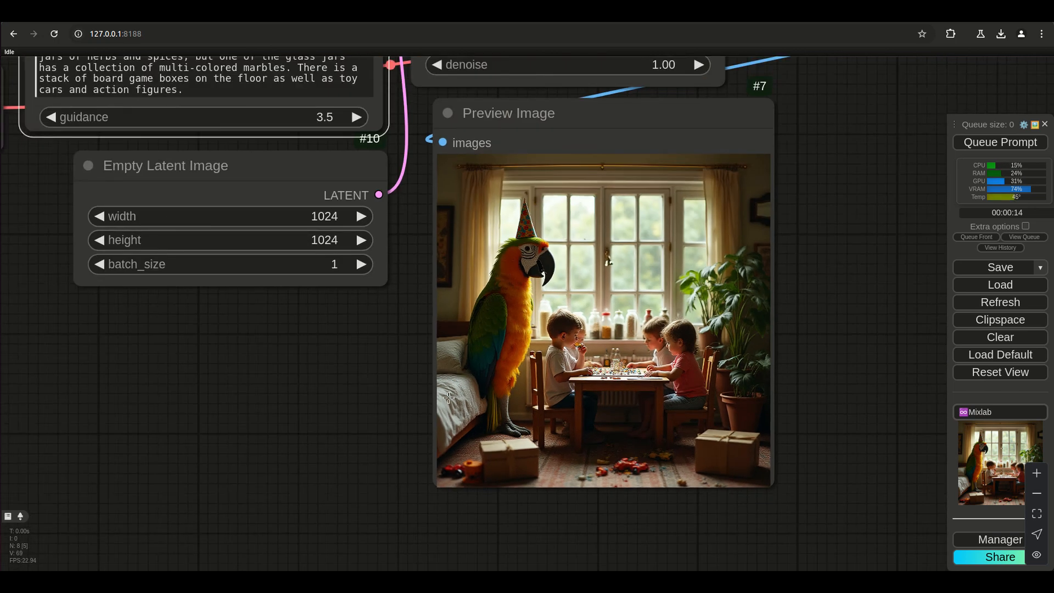
click(992, 143)
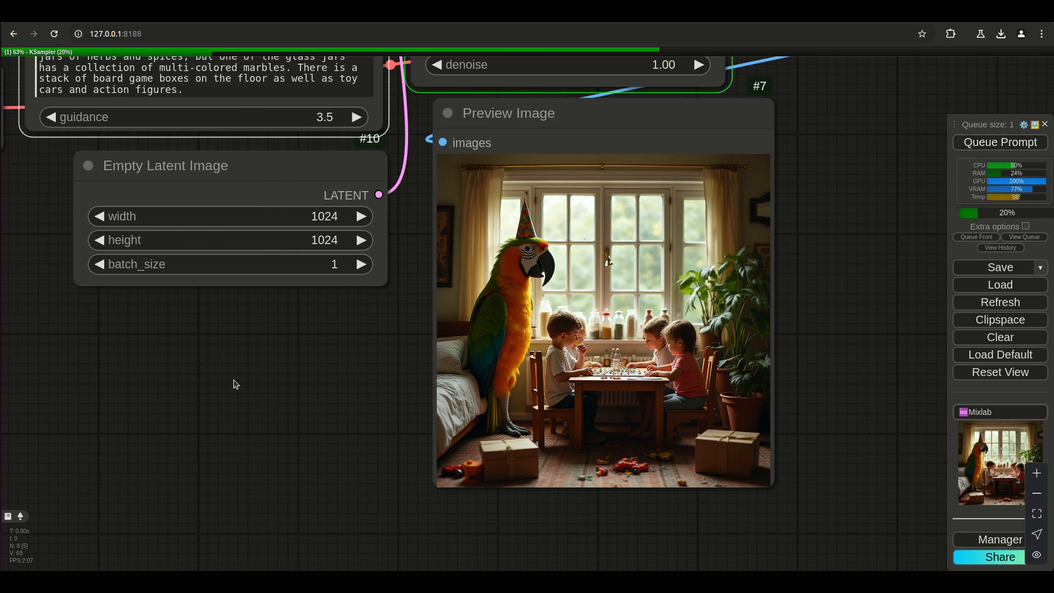
Move the Empty Latent Image node down and make the CLIPTextEncodeFlux node taller so the whole t5xxl prompt fits.
scroll(215, 337, down, 3)
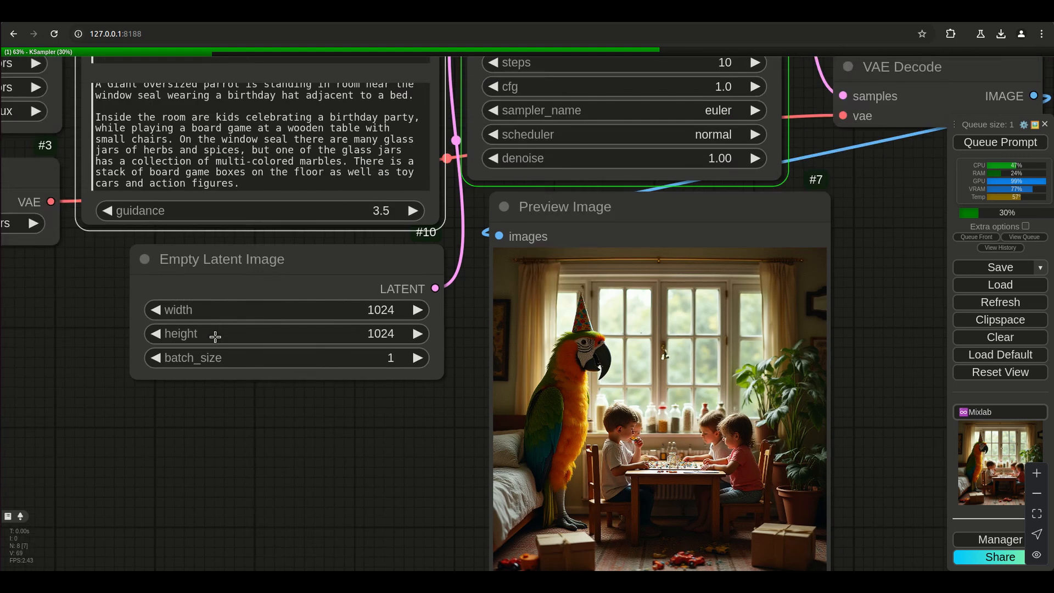
scroll(215, 337, down, 2)
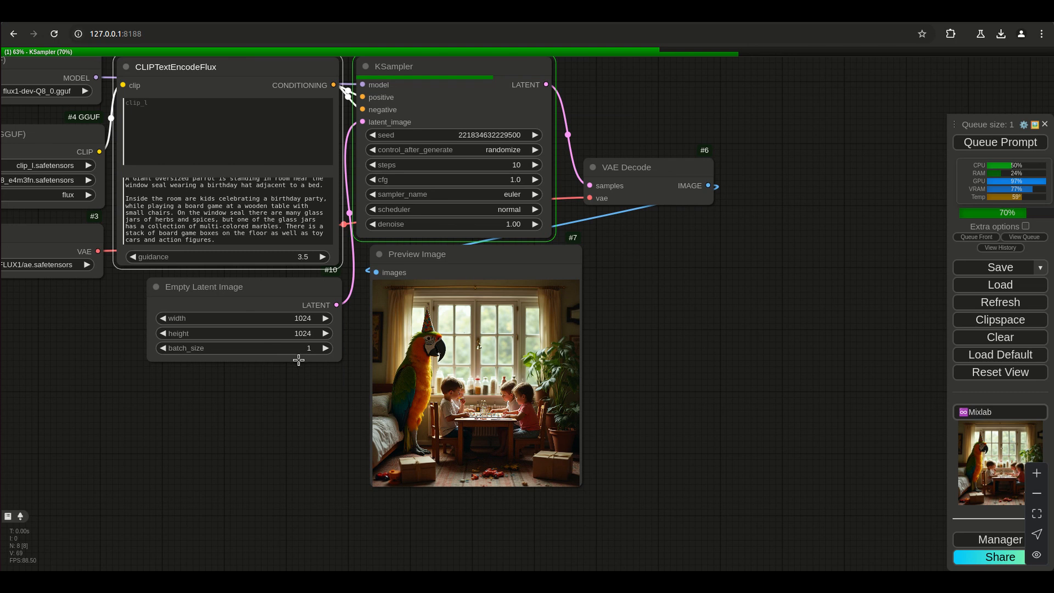
drag(299, 359, 297, 430)
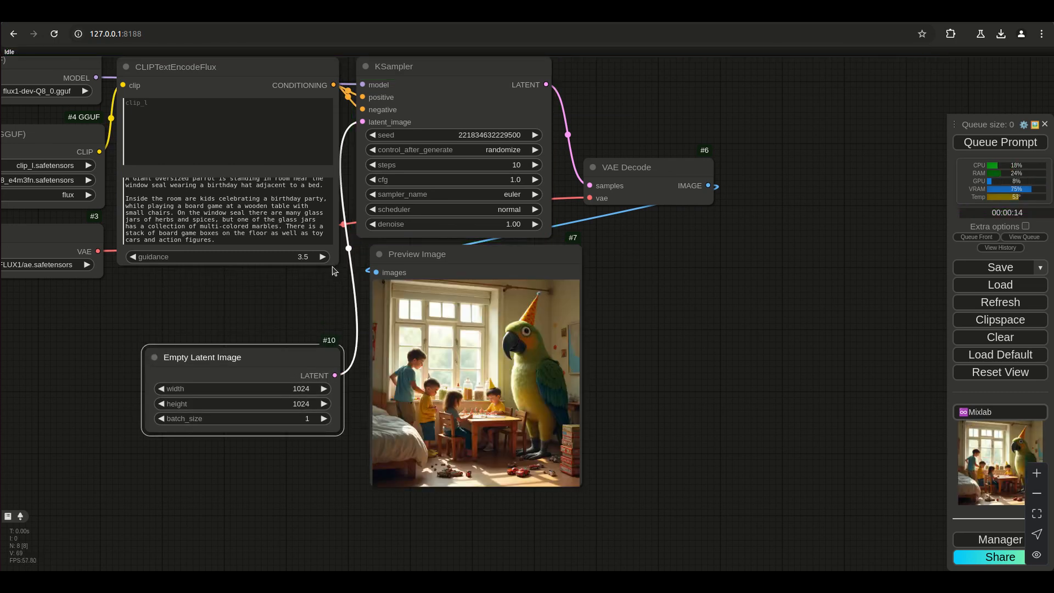
drag(335, 263, 335, 320)
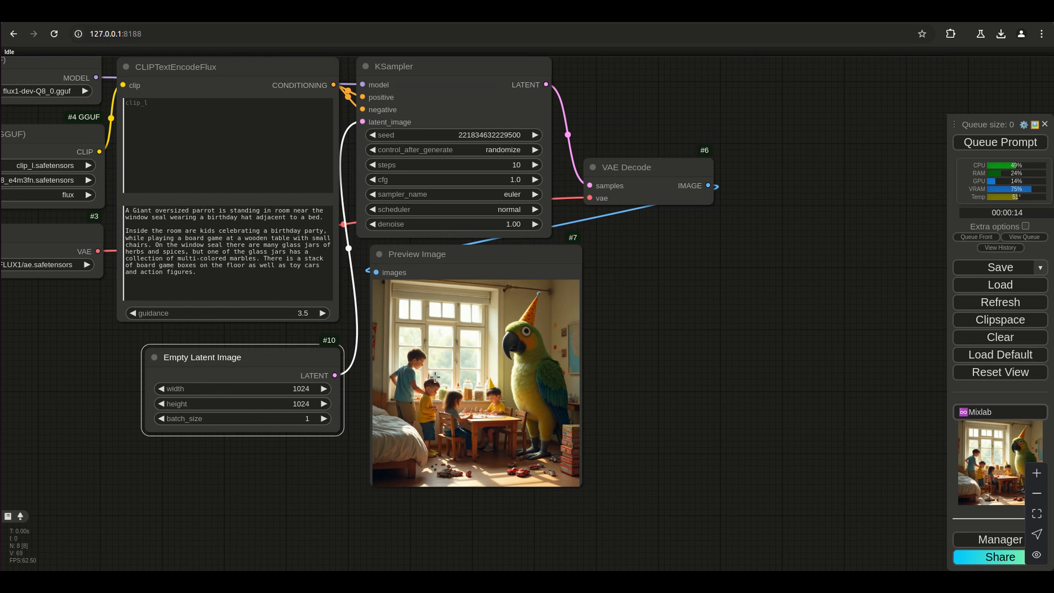
Cut the opening sentence about the giant oversized parrot from the t5xxl prompt.
scroll(519, 432, up, 10)
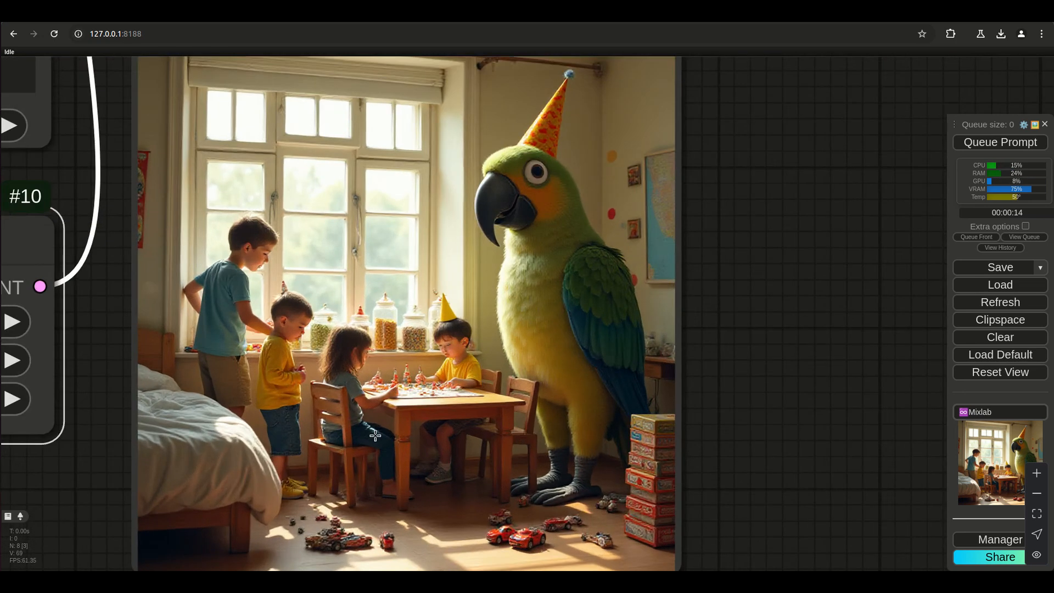
scroll(399, 374, down, 7)
drag(566, 262, 606, 284)
click(401, 310)
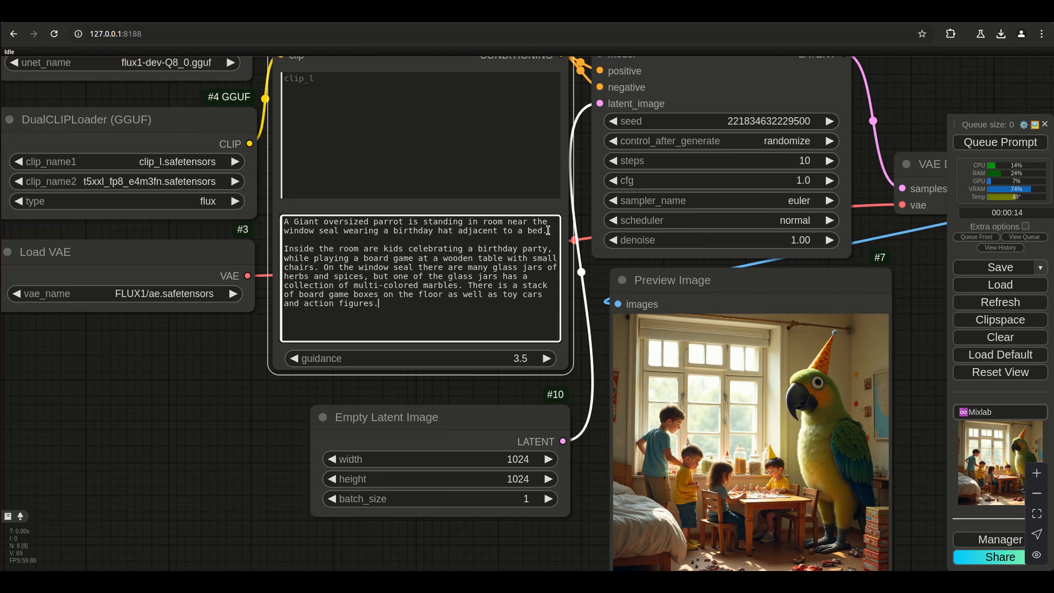
drag(545, 230, 273, 225)
right_click(303, 225)
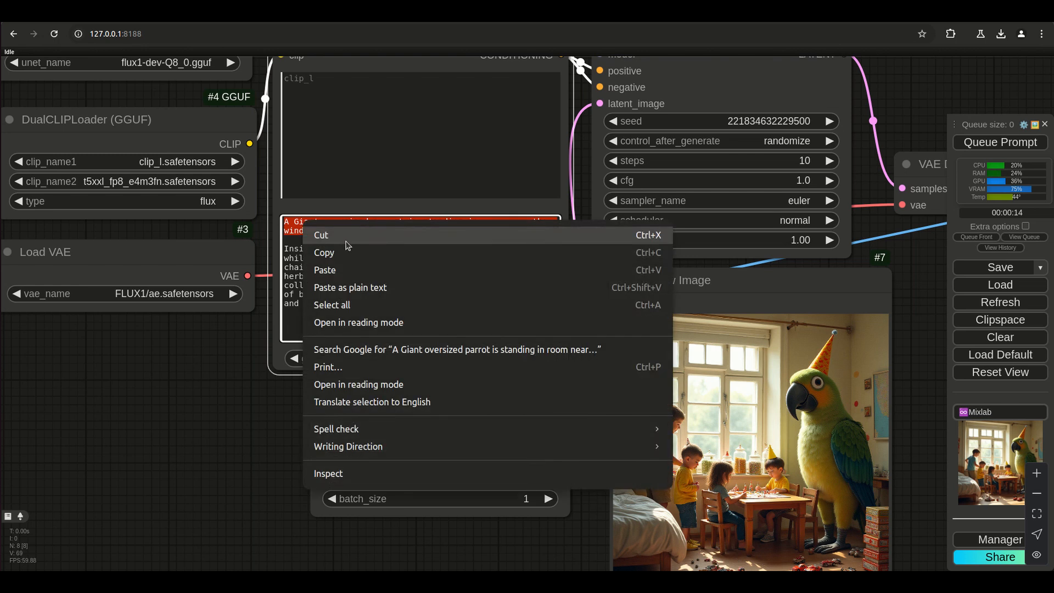
click(321, 233)
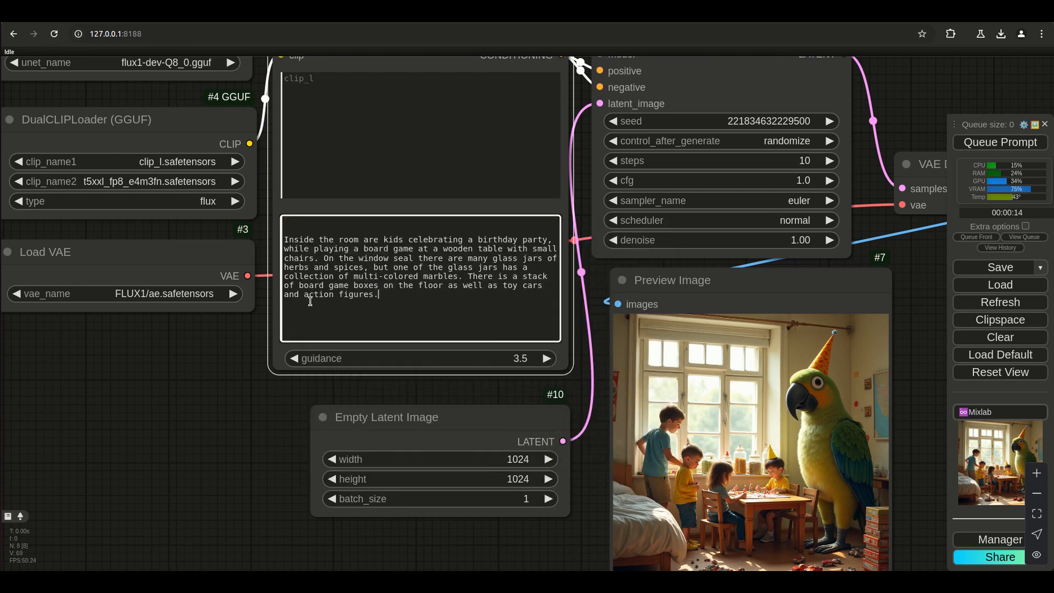
Start the prompt with "Inside a room", paste the parrot sentence after "multi-colored marbles." and generate a new image.
click(319, 240)
text(a)
scroll(457, 261, down, 1)
key(ctrl+v)
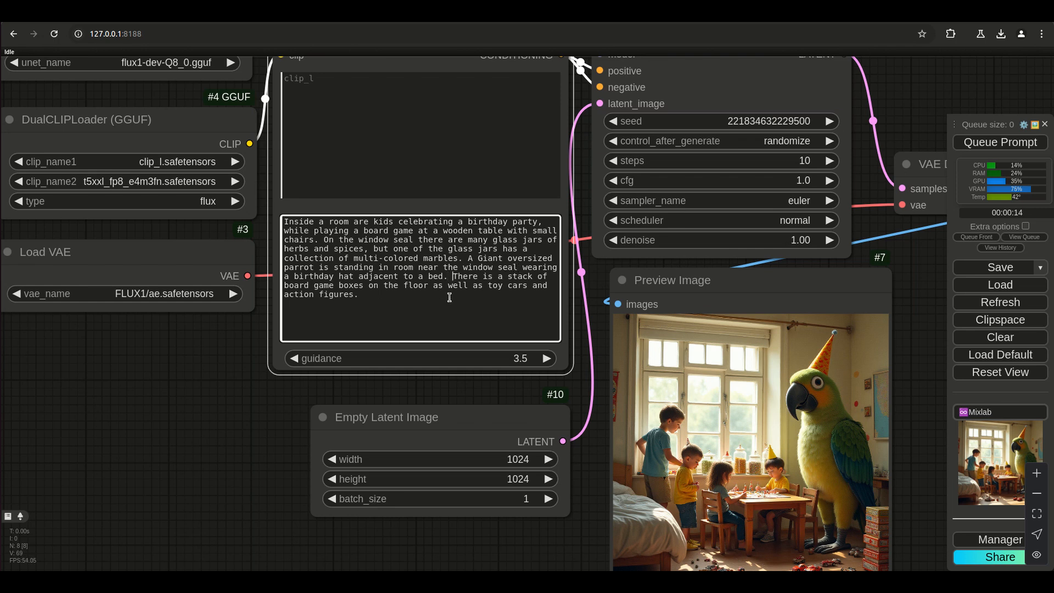
key(ctrl+Return)
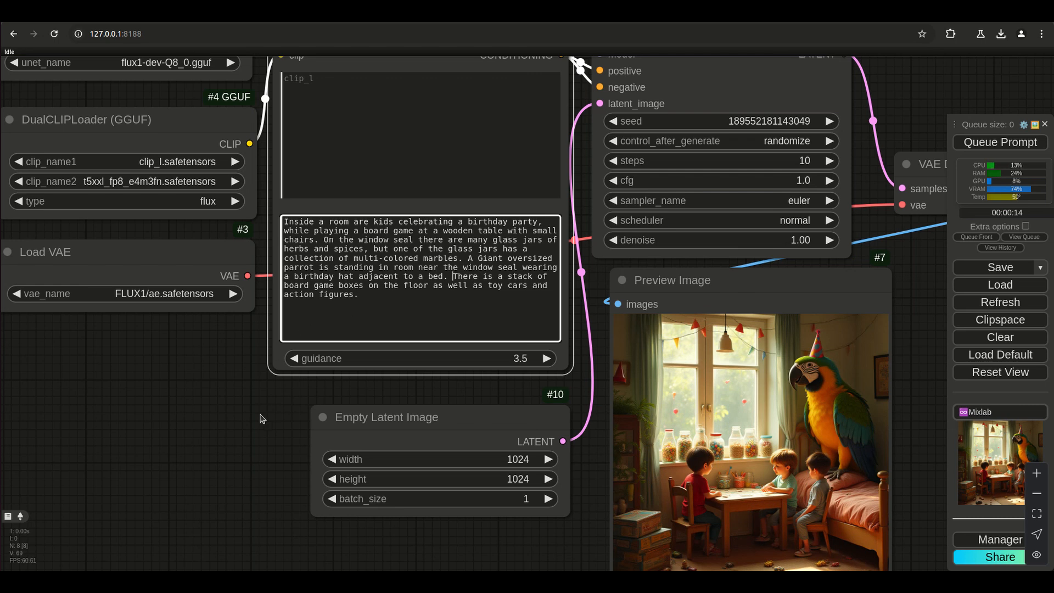
Compare the new image's parrot, children, glass jars, game boxes and toys with the reordered prompt.
drag(585, 511, 586, 413)
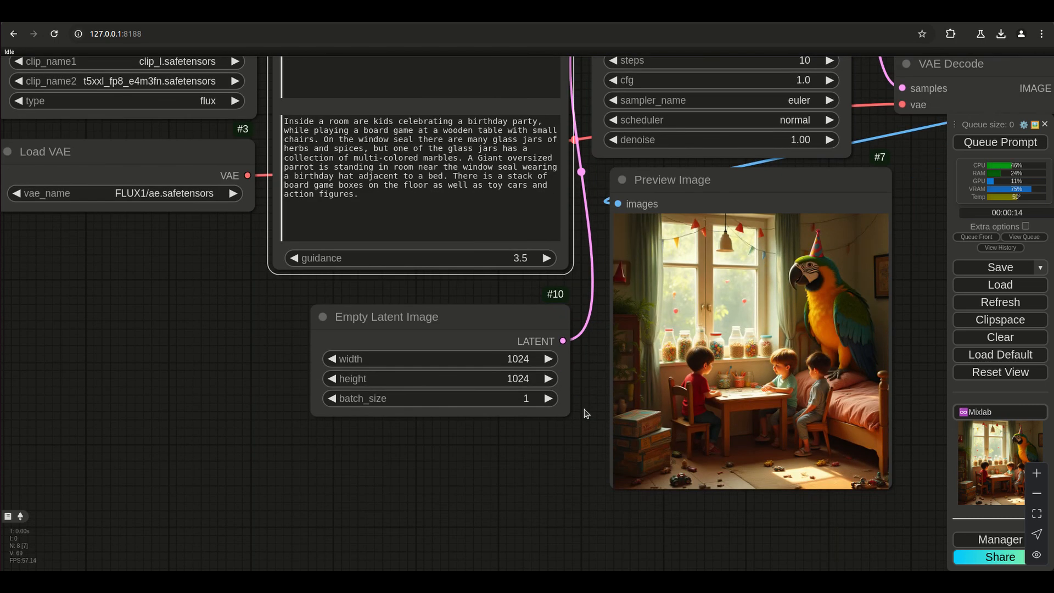
scroll(852, 384, up, 4)
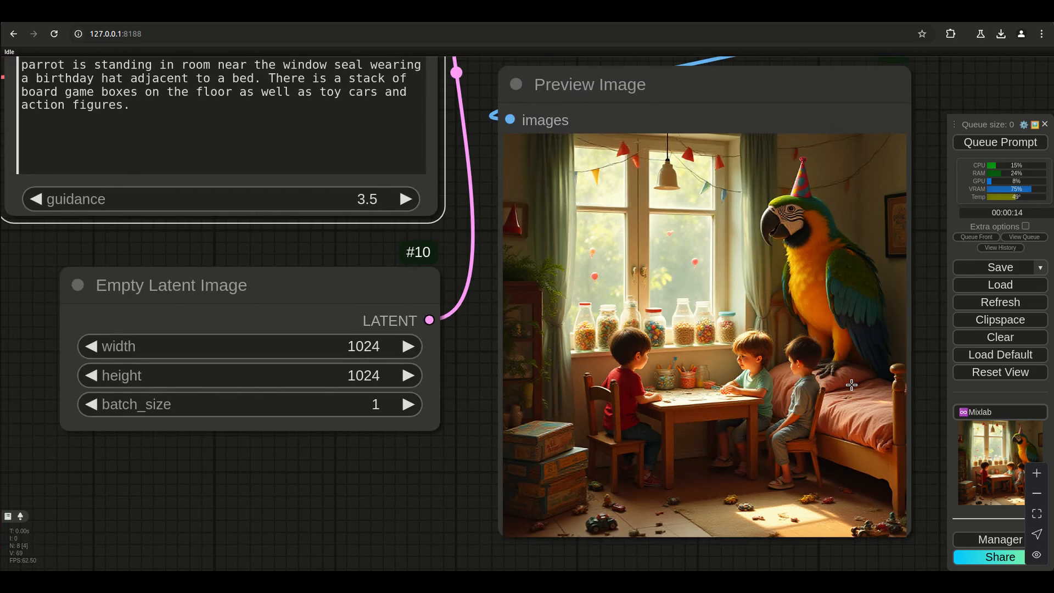
scroll(851, 385, down, 3)
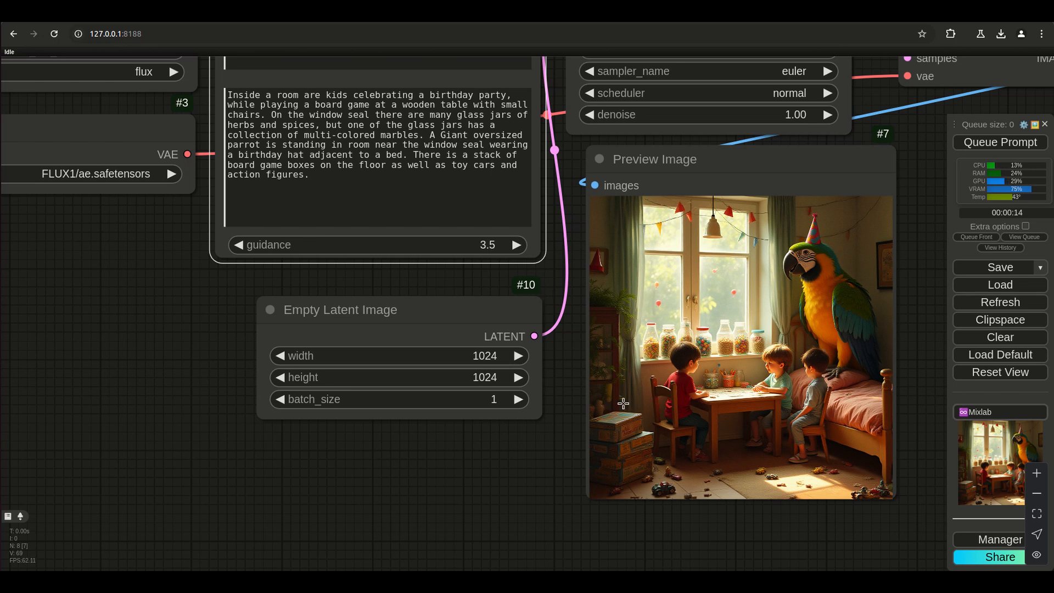
scroll(702, 457, up, 8)
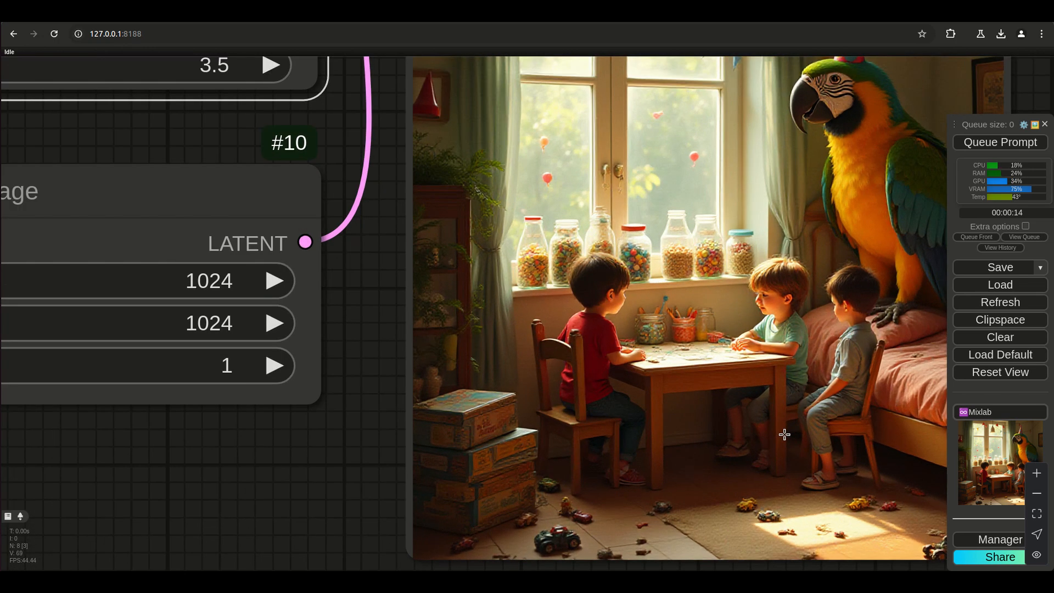
scroll(784, 434, down, 10)
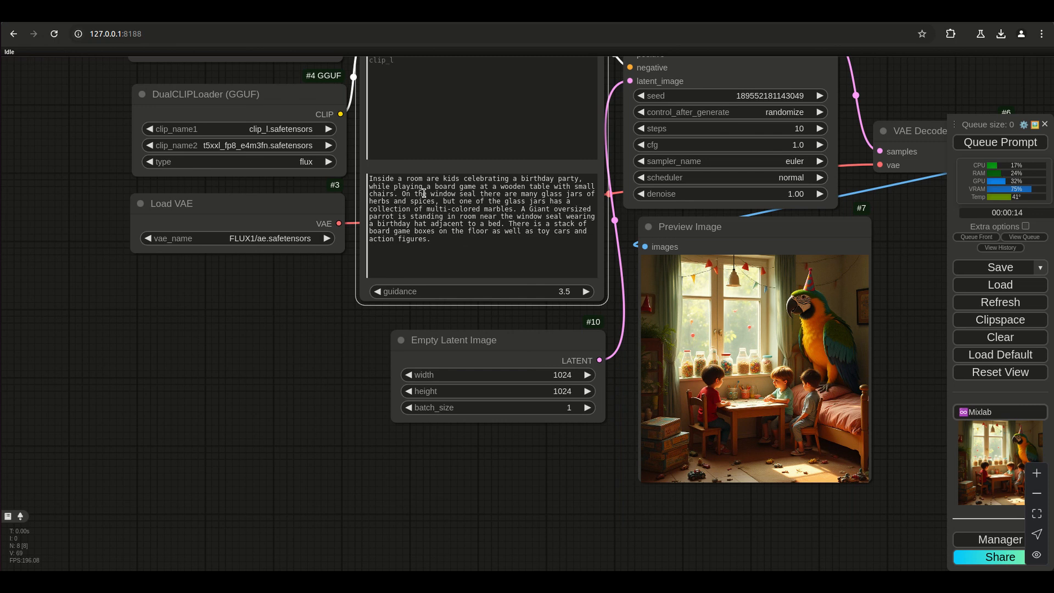
scroll(315, 386, up, 8)
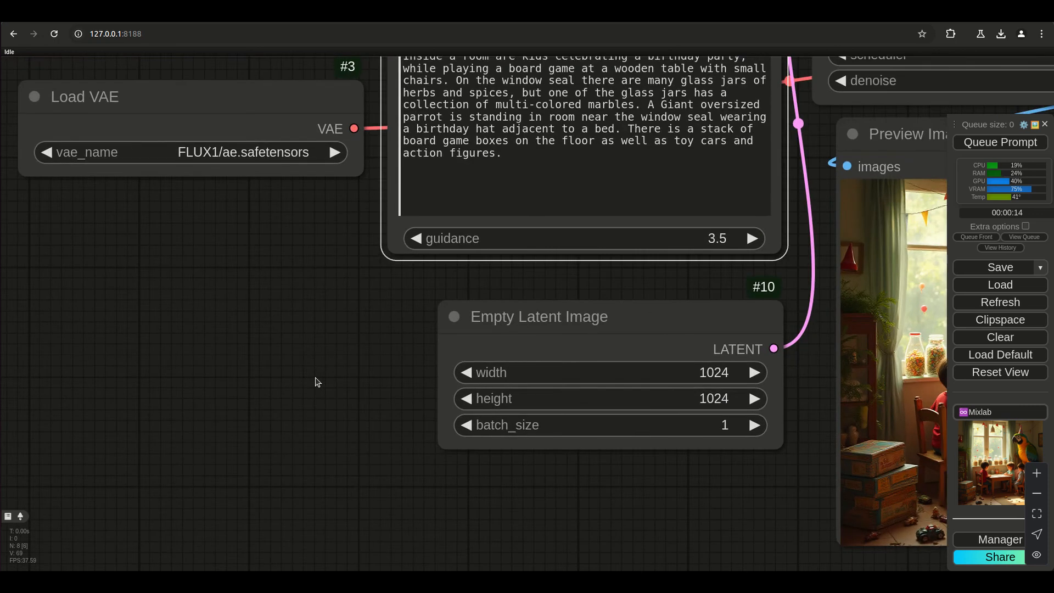
scroll(182, 478, down, 5)
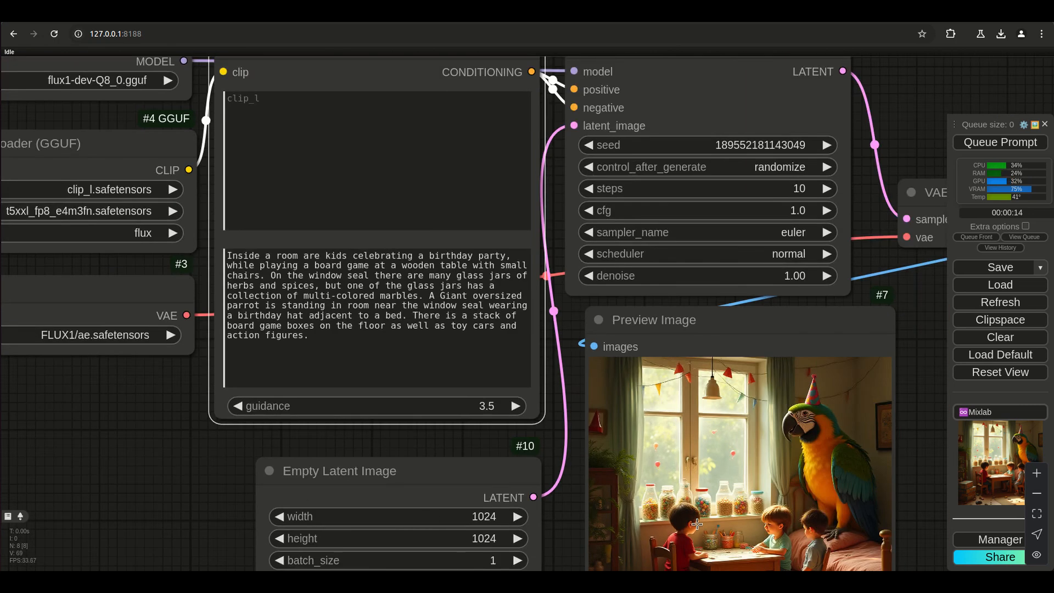
Add the paragraph "The kids are wearing birthday hats and are yelling at each other. There are many birthday decorations within room." and generate an image.
click(347, 333)
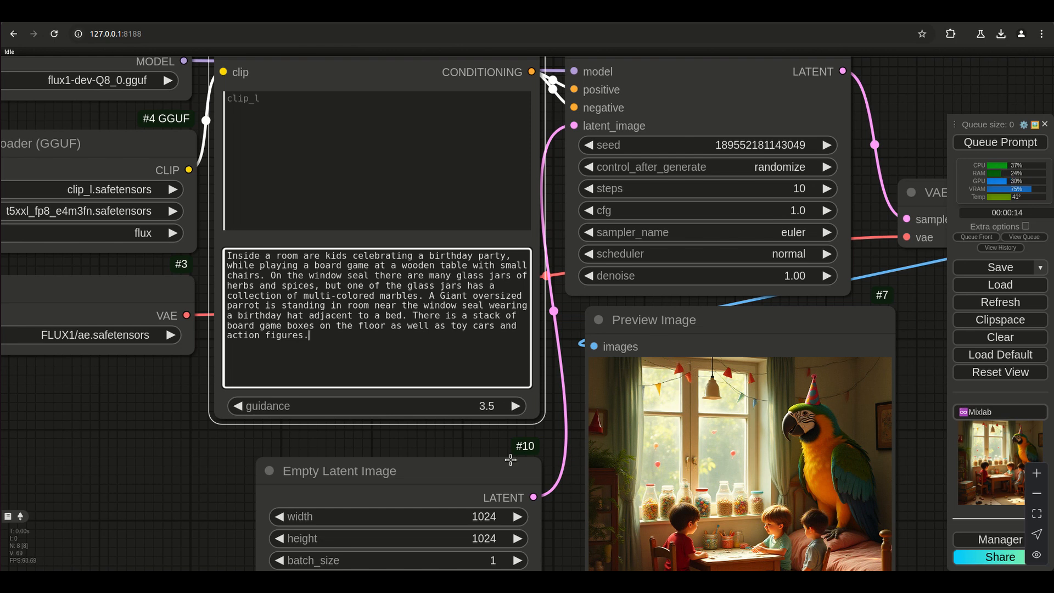
key(ctrl+v)
text(ri)
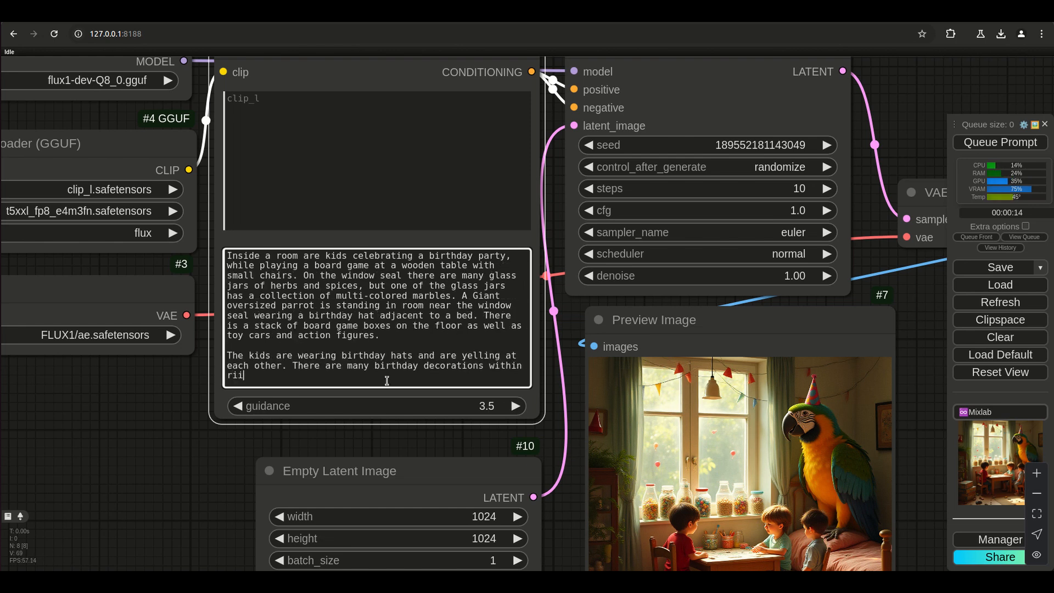
text(oom.)
key(ctrl+Return)
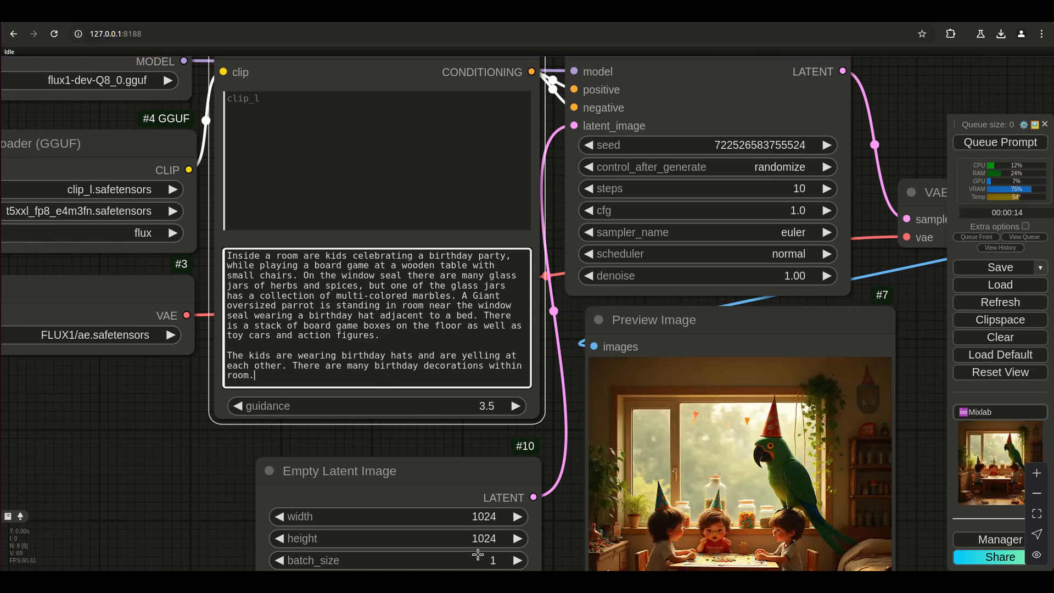
Examine the children's birthday hats, their expressions and the room decorations in the new preview image.
drag(571, 546, 547, 388)
scroll(722, 412, up, 10)
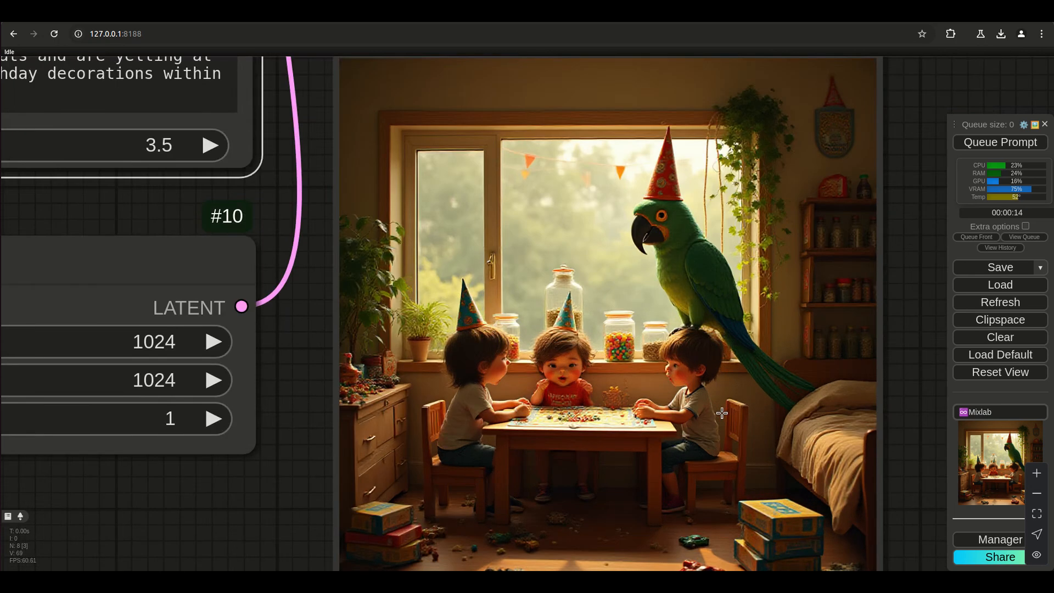
scroll(722, 413, down, 7)
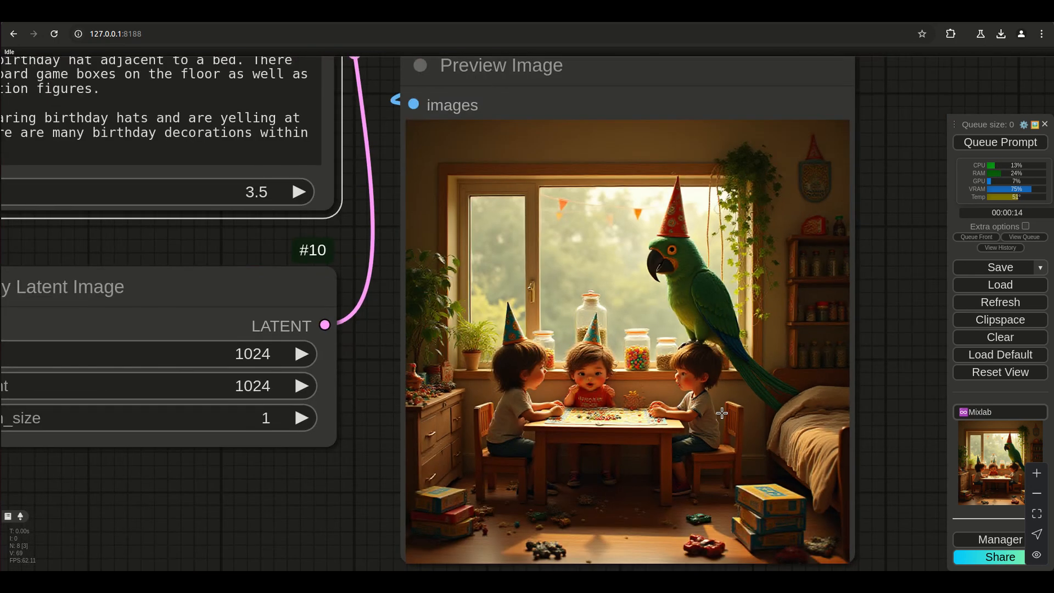
scroll(722, 412, down, 3)
scroll(688, 373, up, 4)
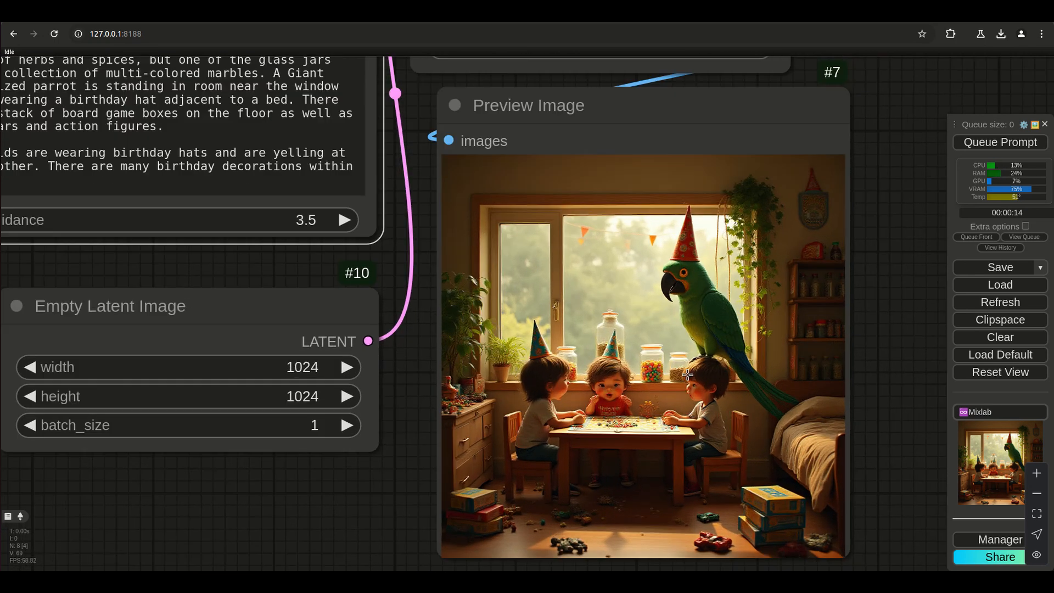
scroll(690, 271, up, 5)
scroll(592, 493, down, 5)
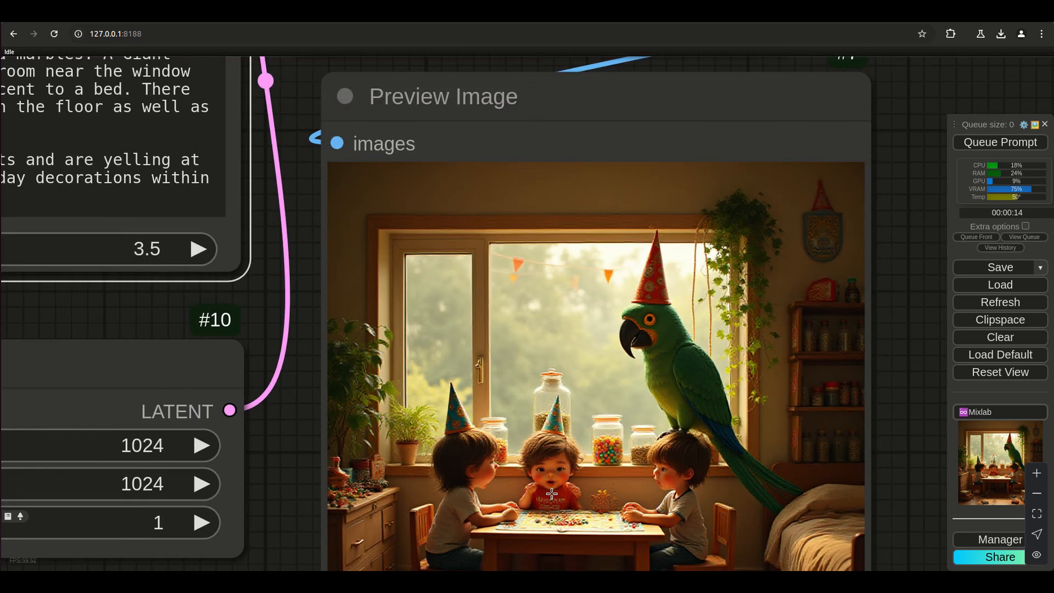
Set the CLIPTextEncodeFlux guidance to 2.8, generate a new image and bring the full preview into view.
drag(284, 473, 560, 461)
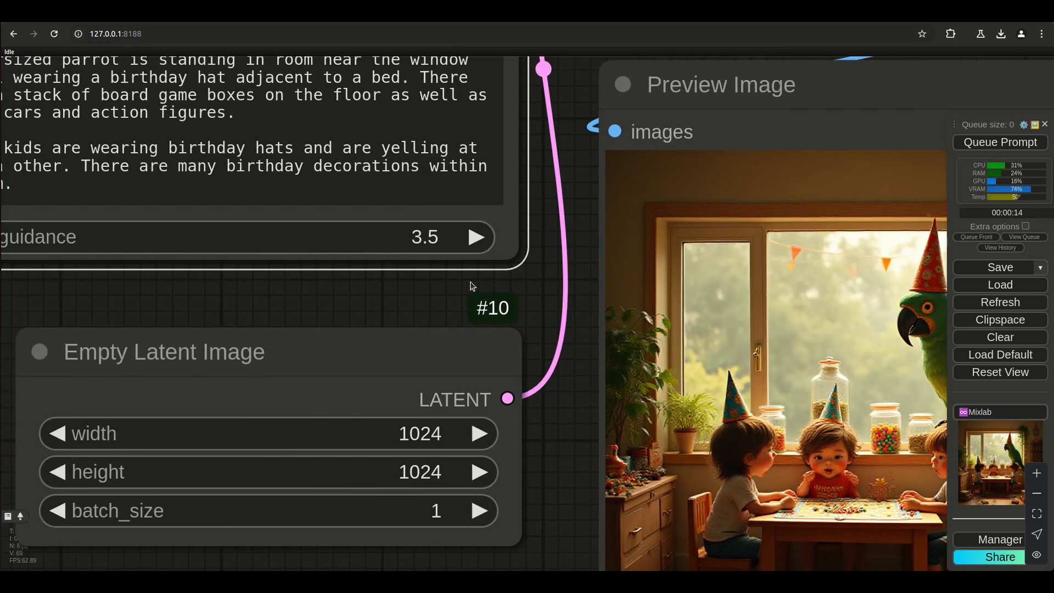
click(425, 240)
text(2.8)
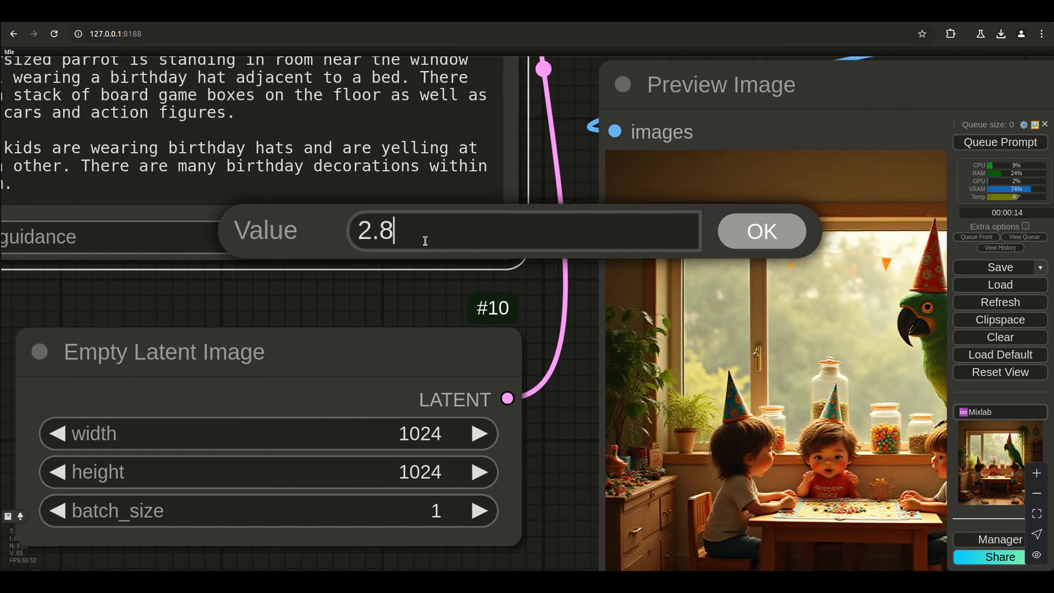
key(Return)
key(ctrl+Return)
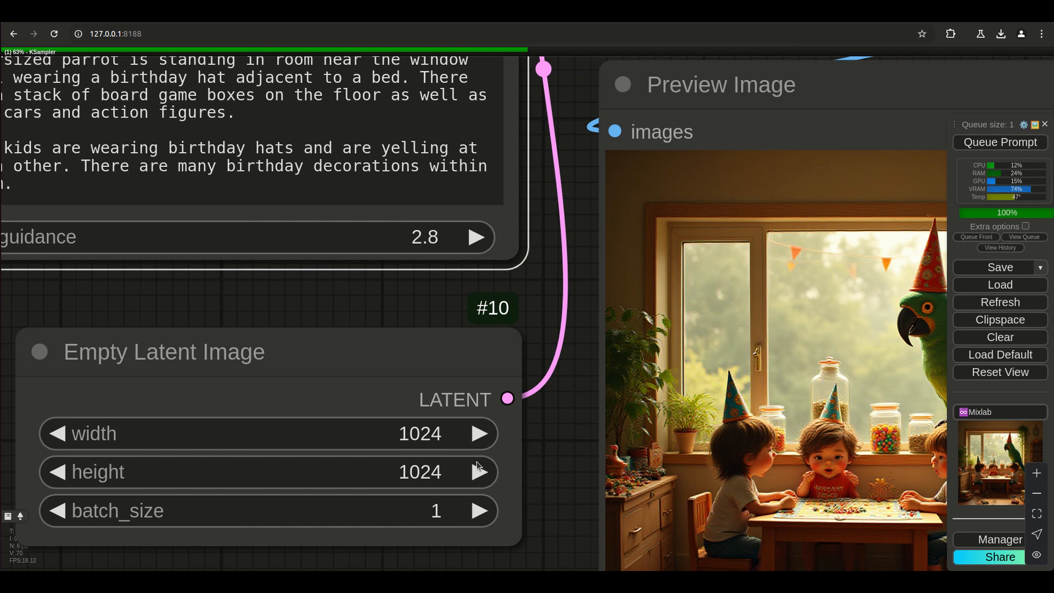
scroll(570, 449, down, 2)
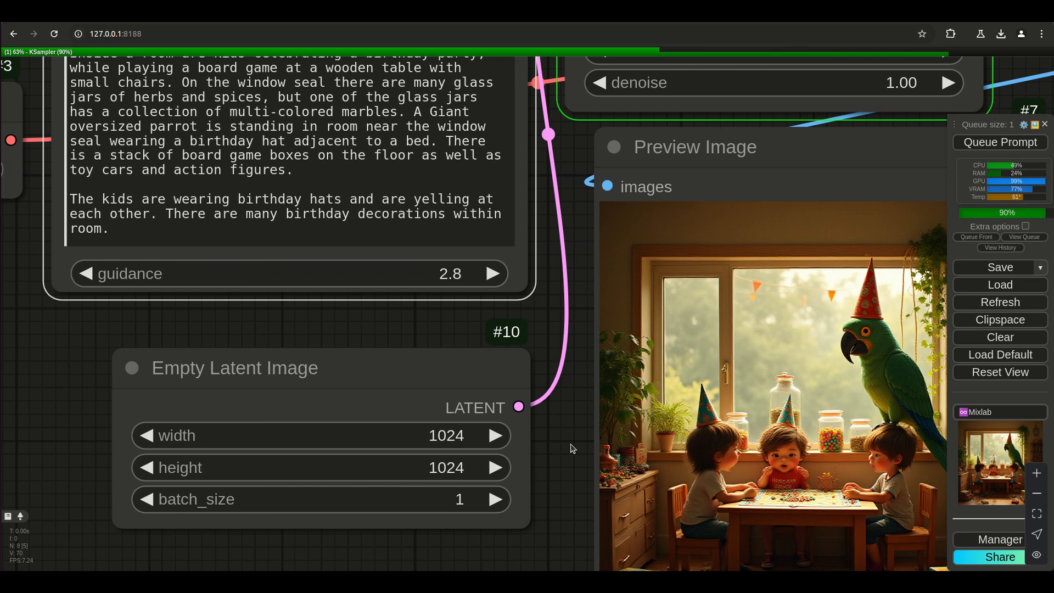
scroll(571, 449, down, 3)
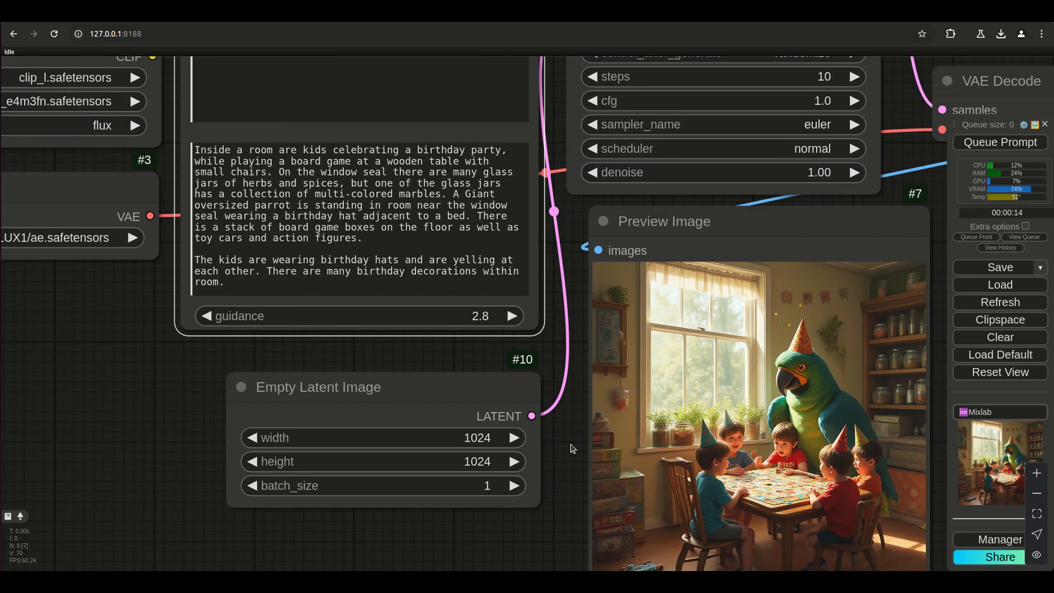
drag(570, 449, 496, 396)
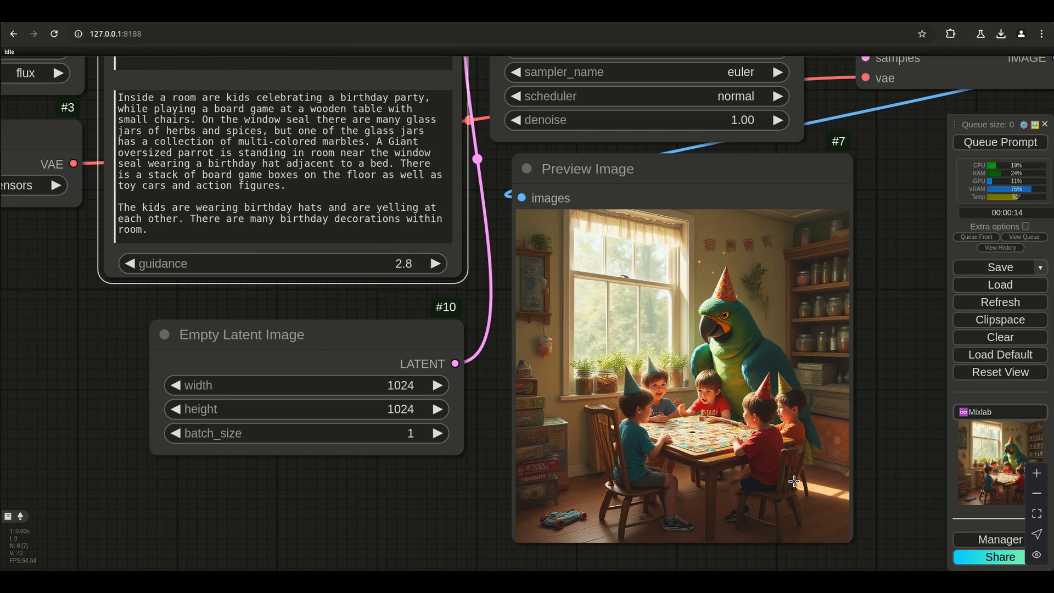
Set the CLIPTextEncodeFlux guidance to 3.0 and generate a new image.
scroll(794, 482, up, 6)
scroll(766, 407, down, 6)
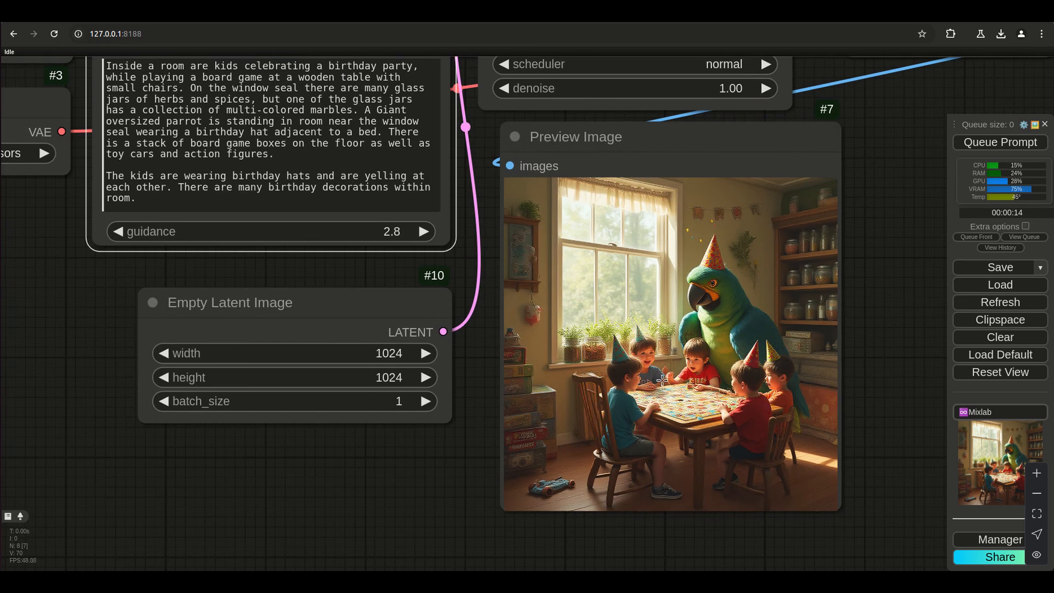
click(391, 232)
text(3.0)
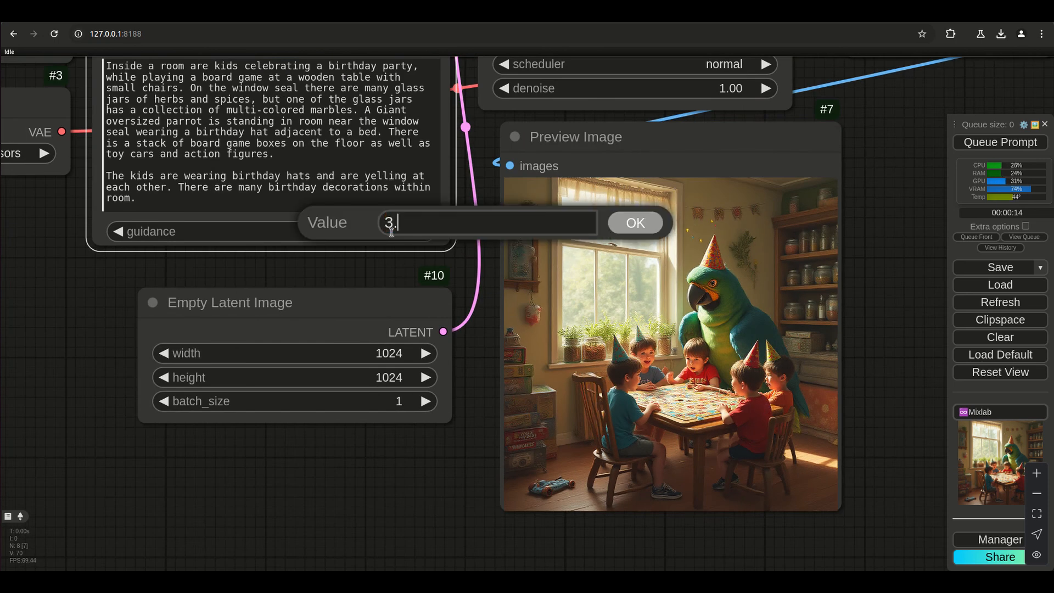
key(Return)
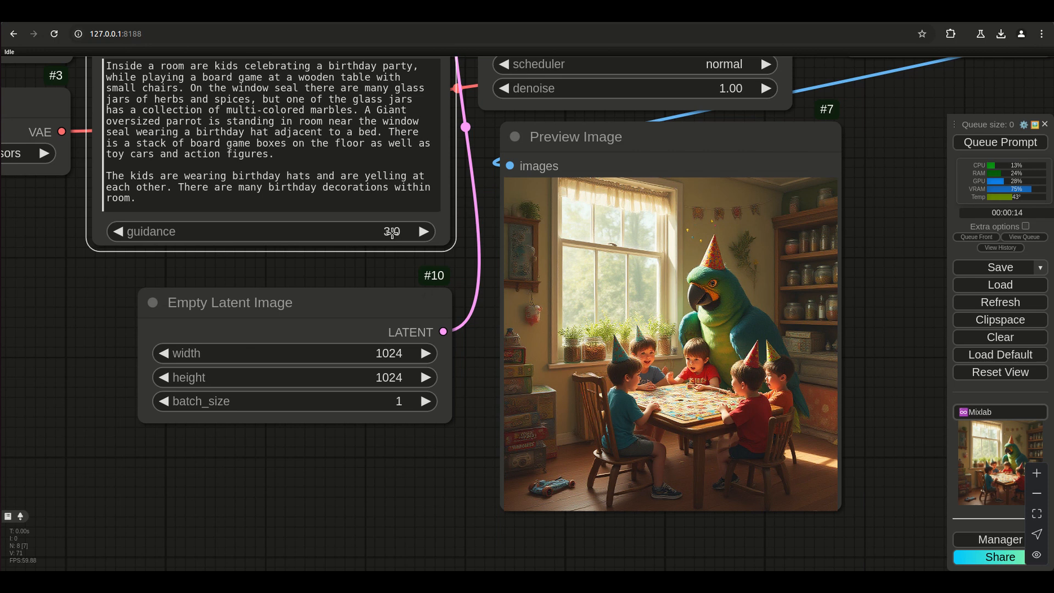
key(ctrl+Return)
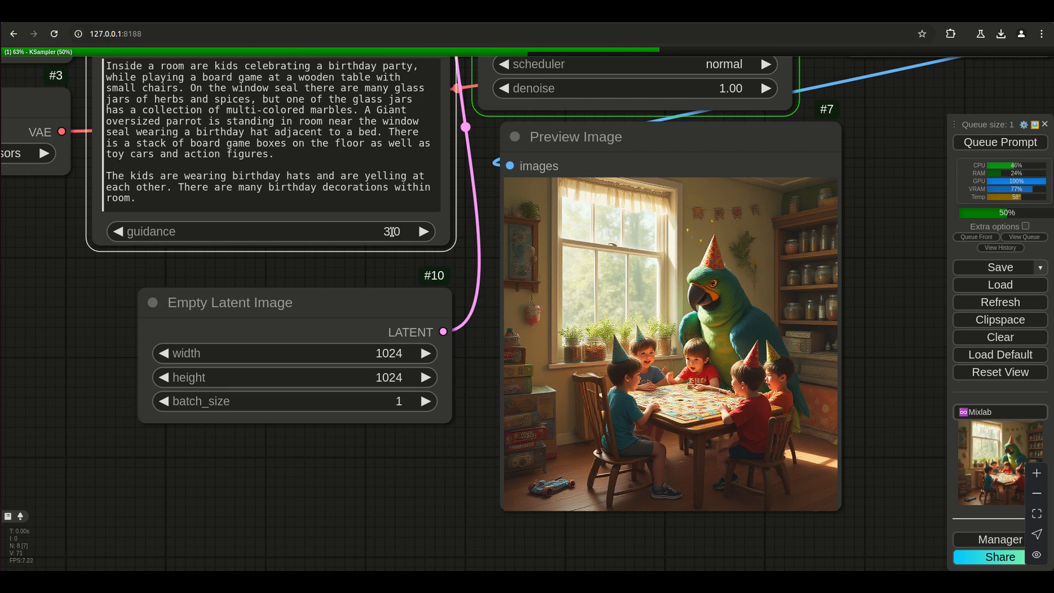
Set the CLIPTextEncodeFlux guidance to 1.0, look over the finished preview and generate another image.
click(392, 231)
text(1)
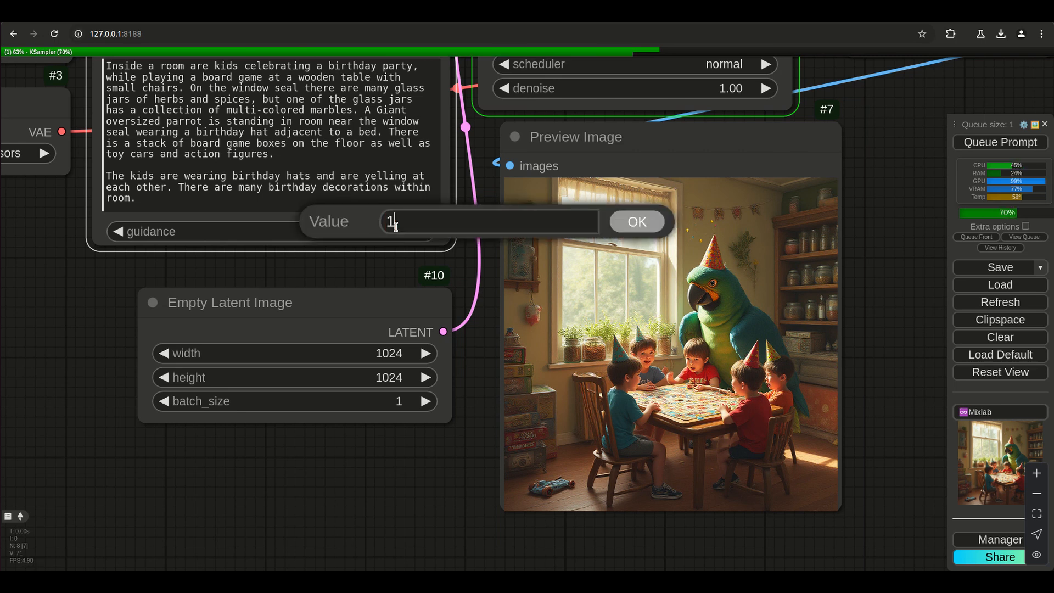
key(Return)
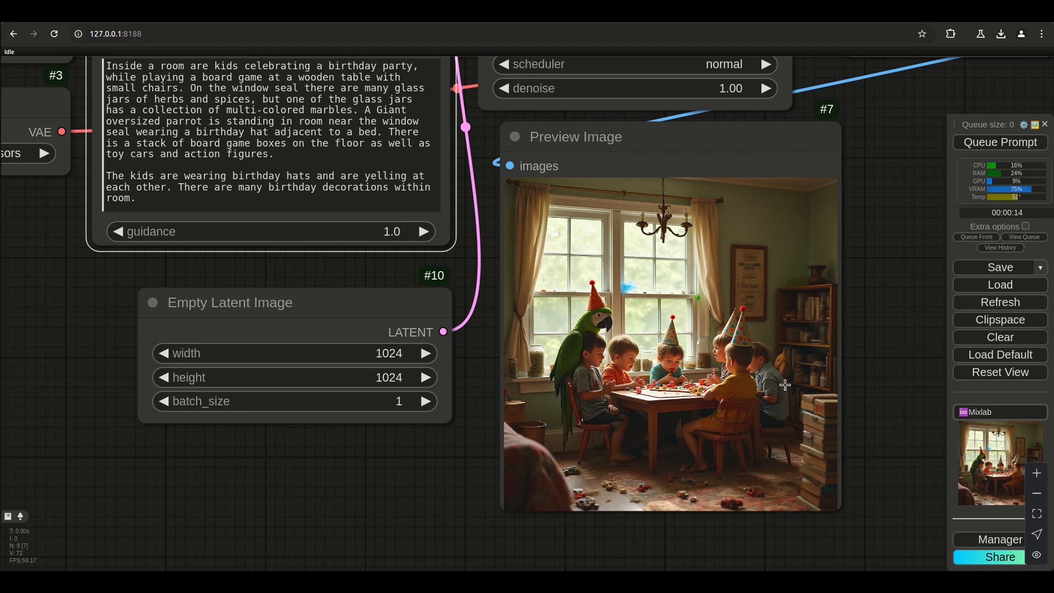
scroll(784, 378, up, 15)
scroll(756, 355, down, 13)
scroll(736, 351, down, 3)
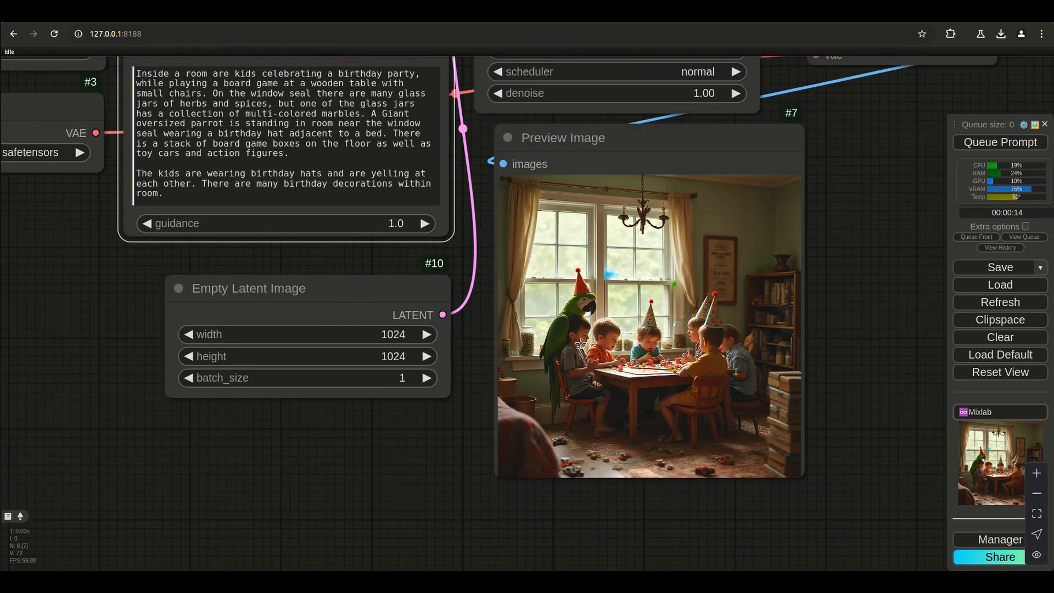
scroll(577, 331, up, 1)
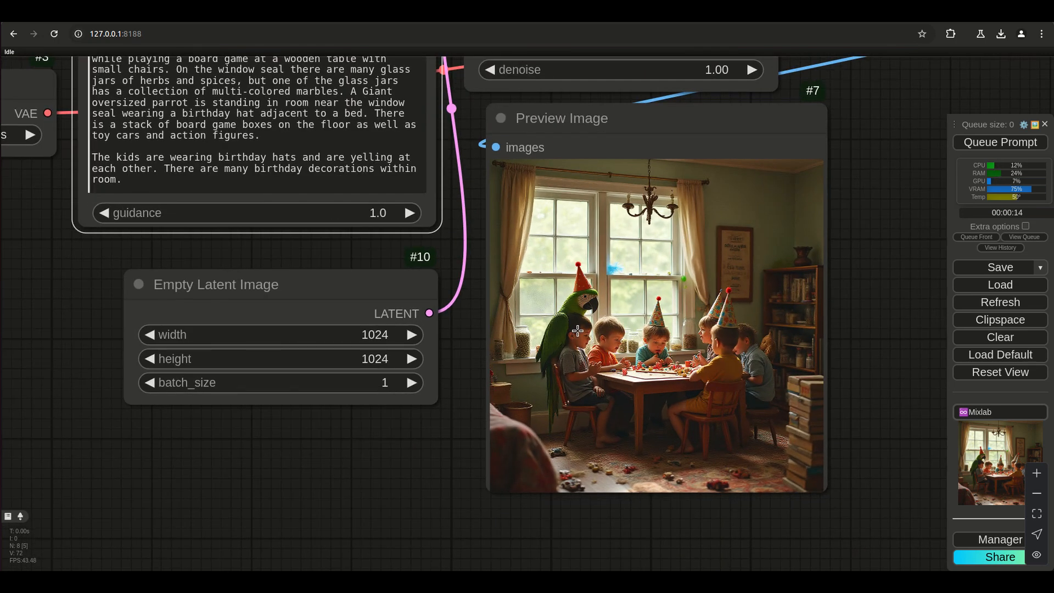
key(ctrl+Return)
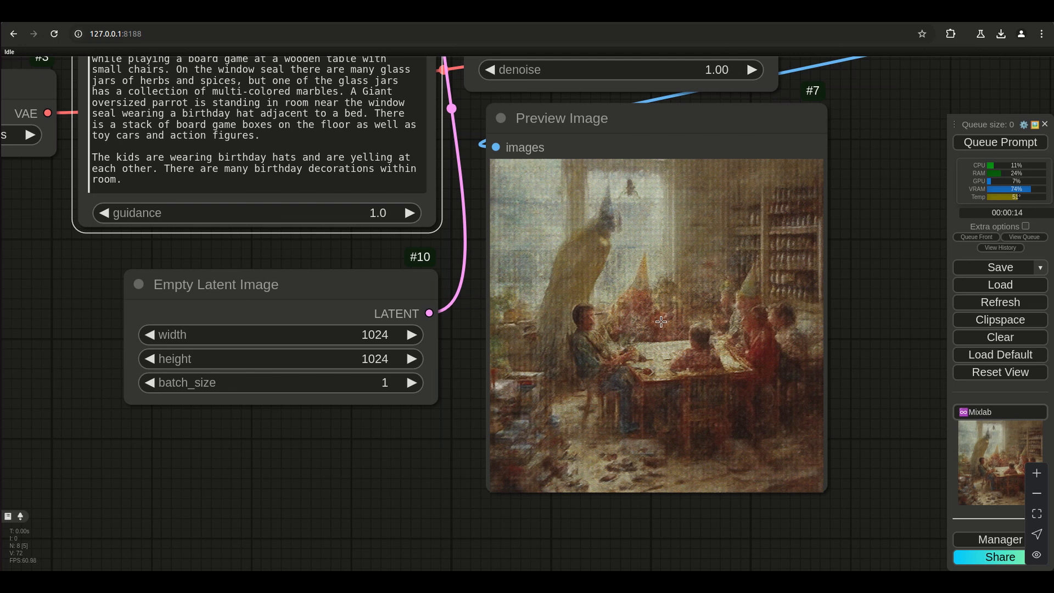
Set the CLIPTextEncodeFlux guidance to 2.5 and queue a new image generation.
click(380, 214)
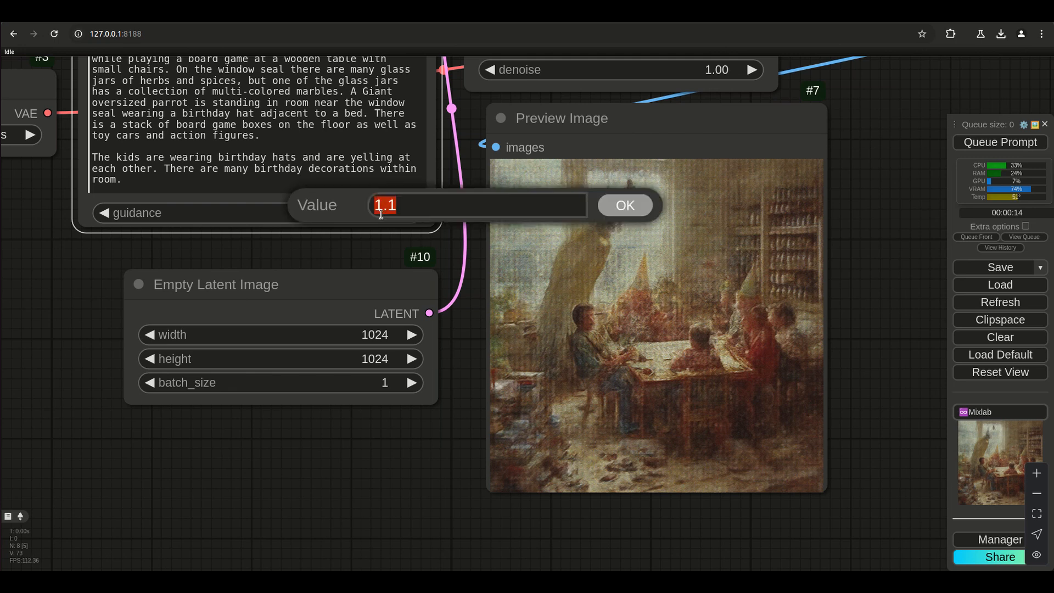
text(0.25)
key(Return)
scroll(381, 214, up, 1)
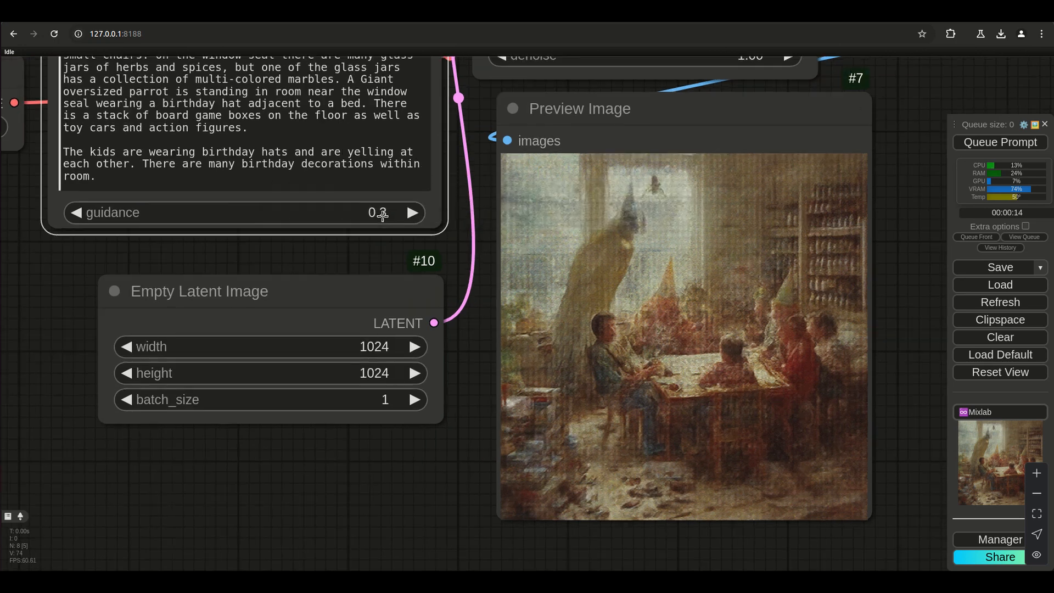
click(380, 213)
key(ctrl+Return)
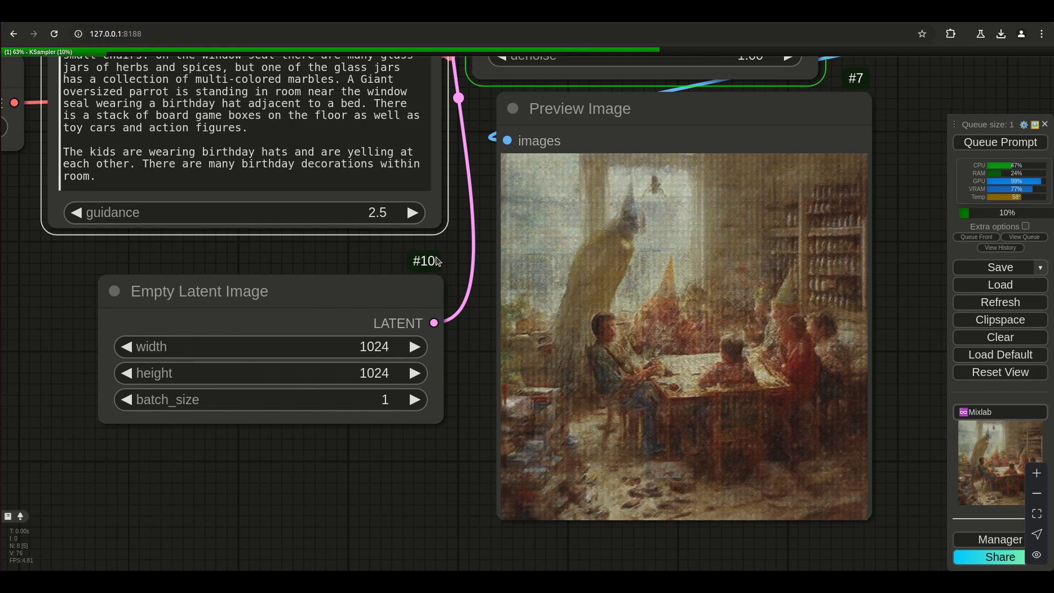
Lower the CLIPTextEncodeFlux guidance to 2.0 and generate an image with it.
click(376, 215)
text(2)
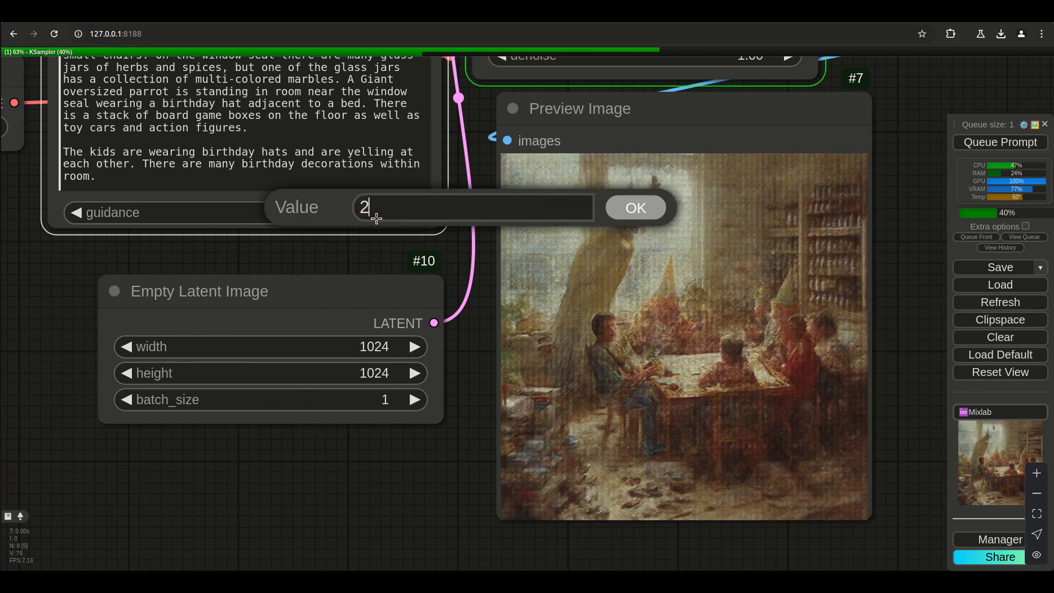
key(Return)
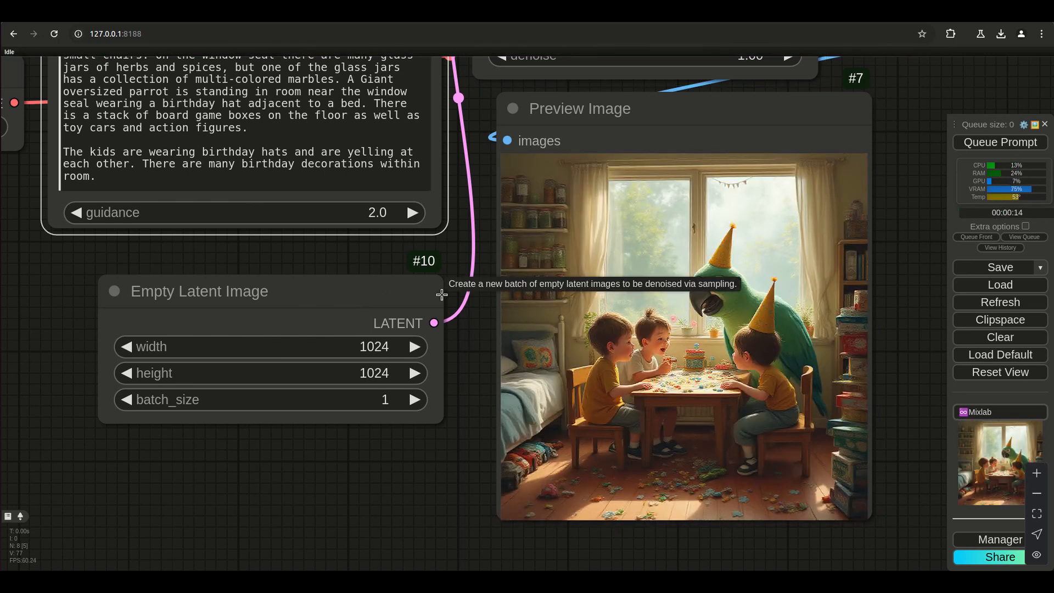
key(ctrl+Return)
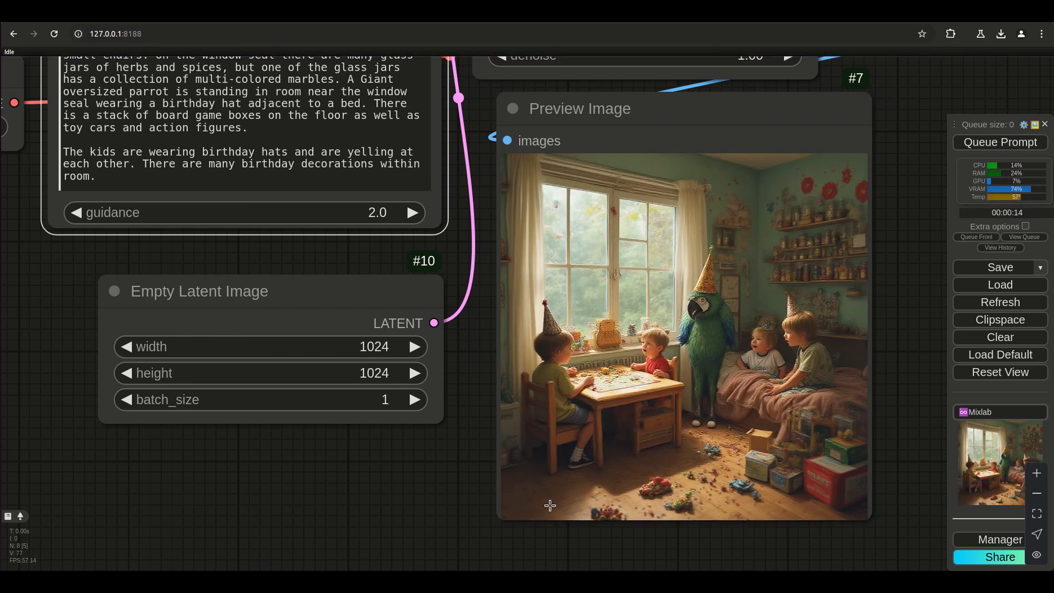
Examine the parrot, children, bed, glass jars, game boxes and toys in the preview image generated with guidance 2.0.
scroll(713, 385, up, 10)
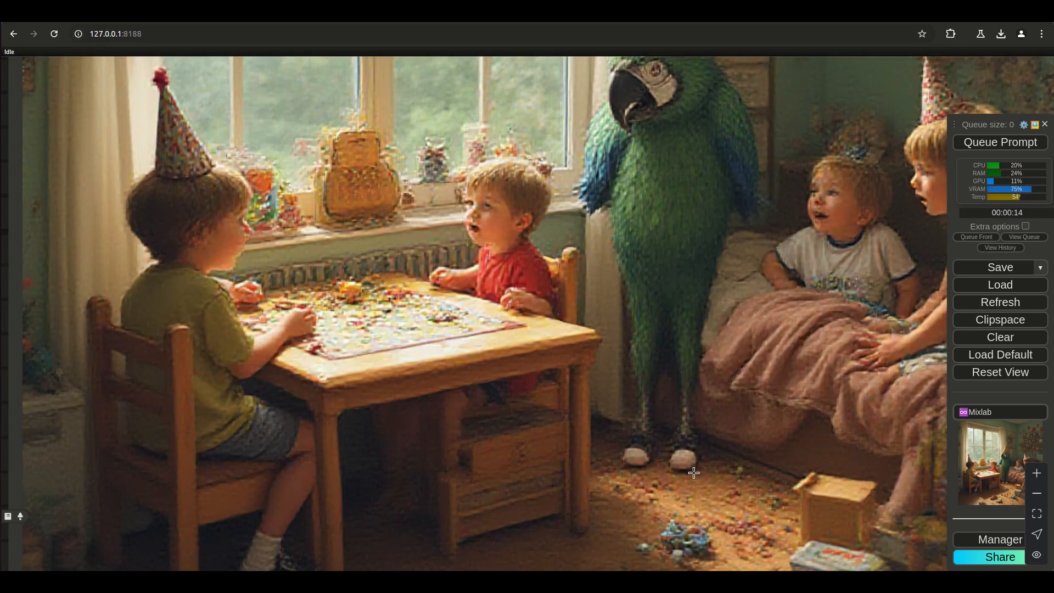
scroll(681, 442, down, 8)
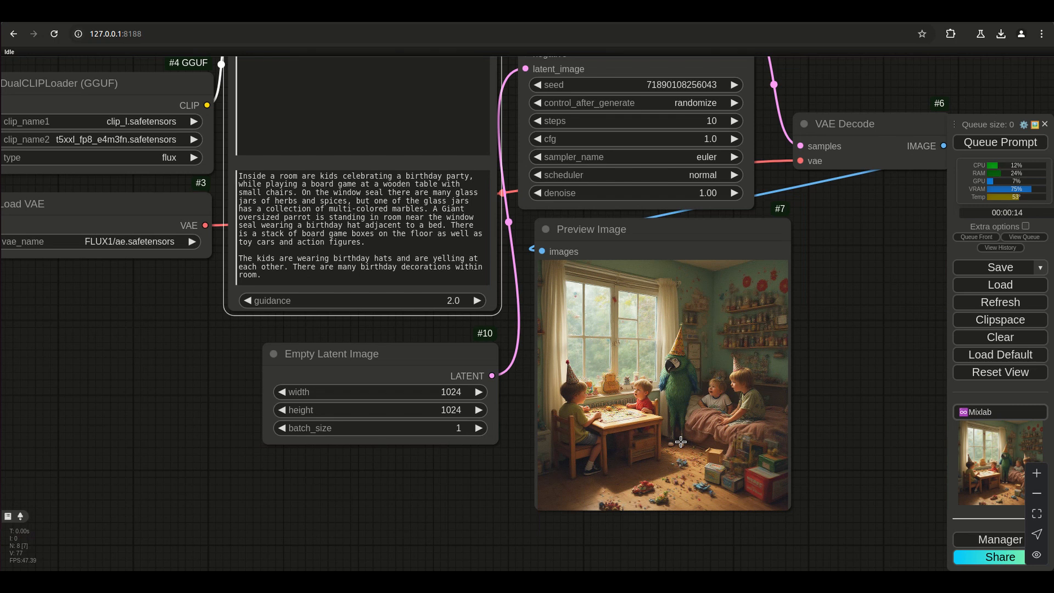
scroll(680, 442, up, 5)
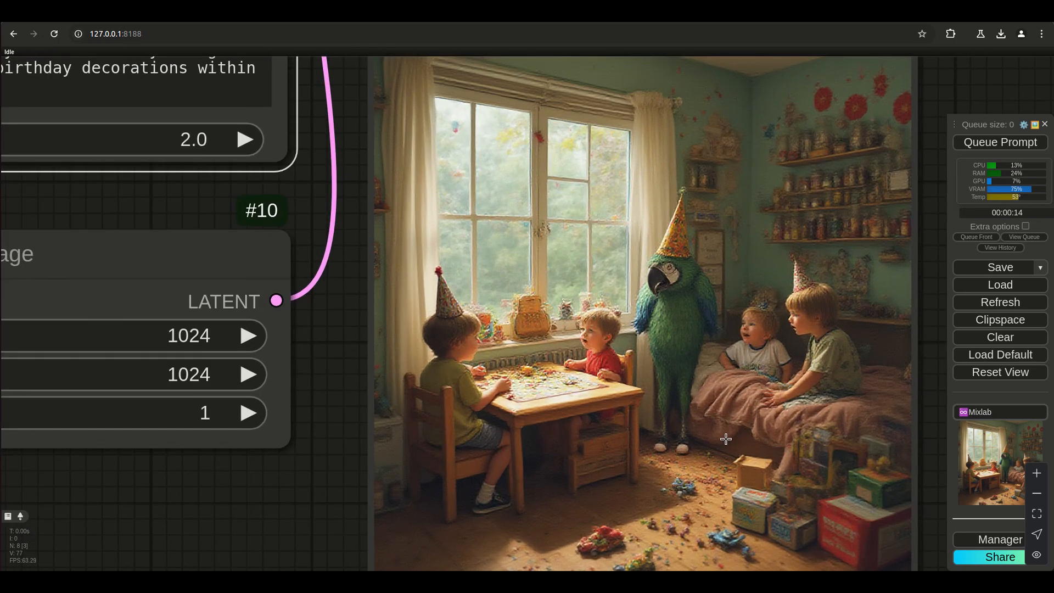
scroll(726, 439, down, 4)
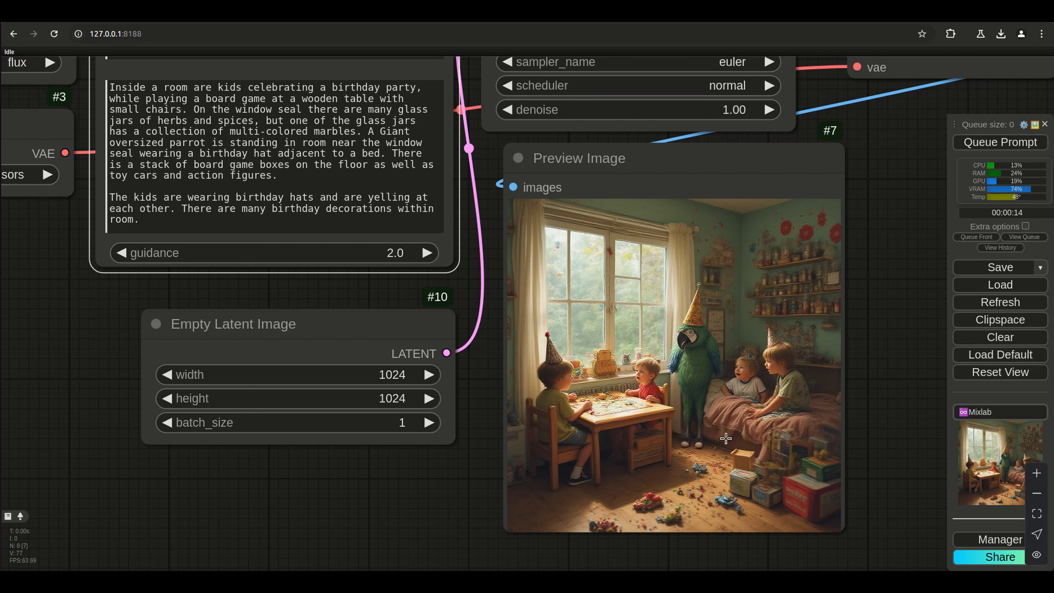
scroll(726, 438, up, 3)
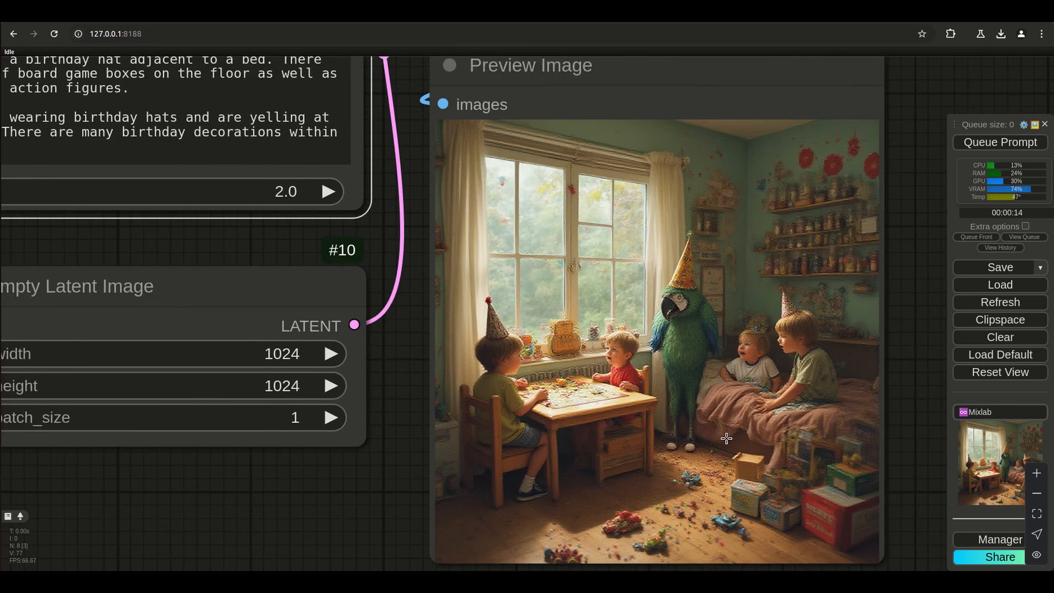
scroll(726, 437, down, 8)
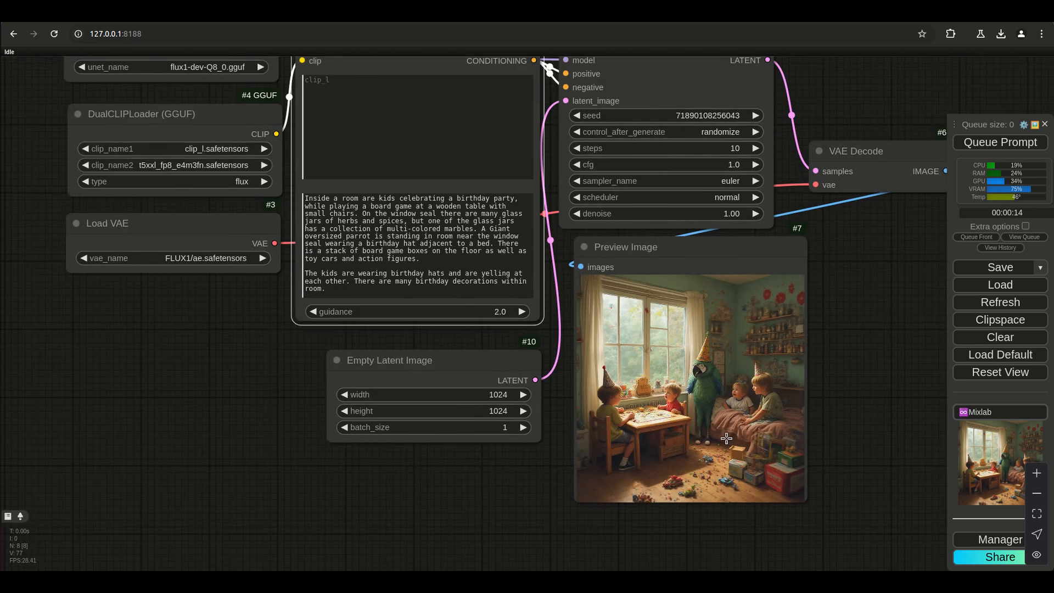
scroll(726, 437, up, 2)
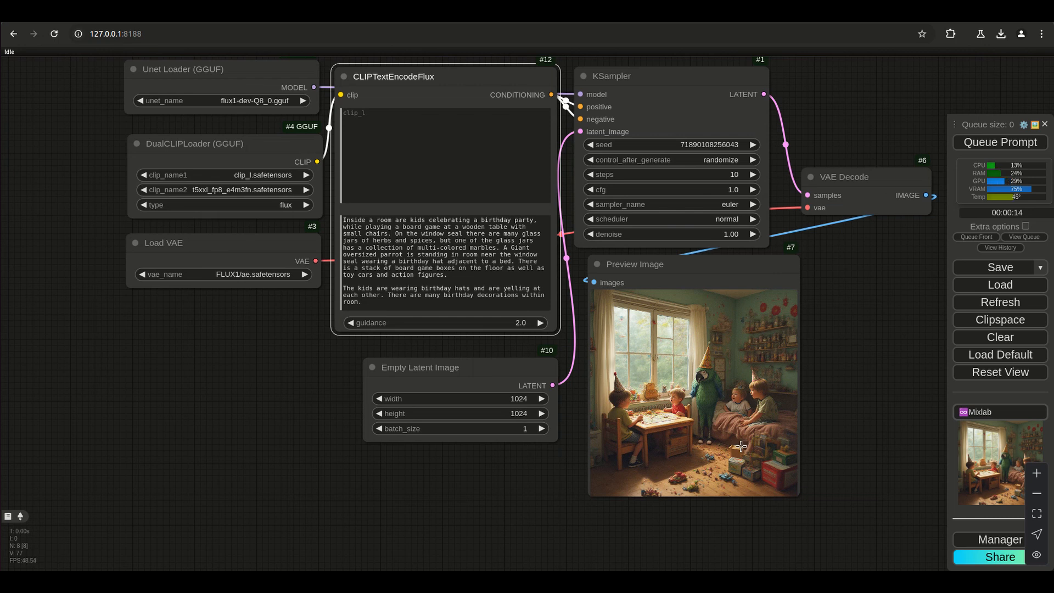
scroll(762, 417, up, 5)
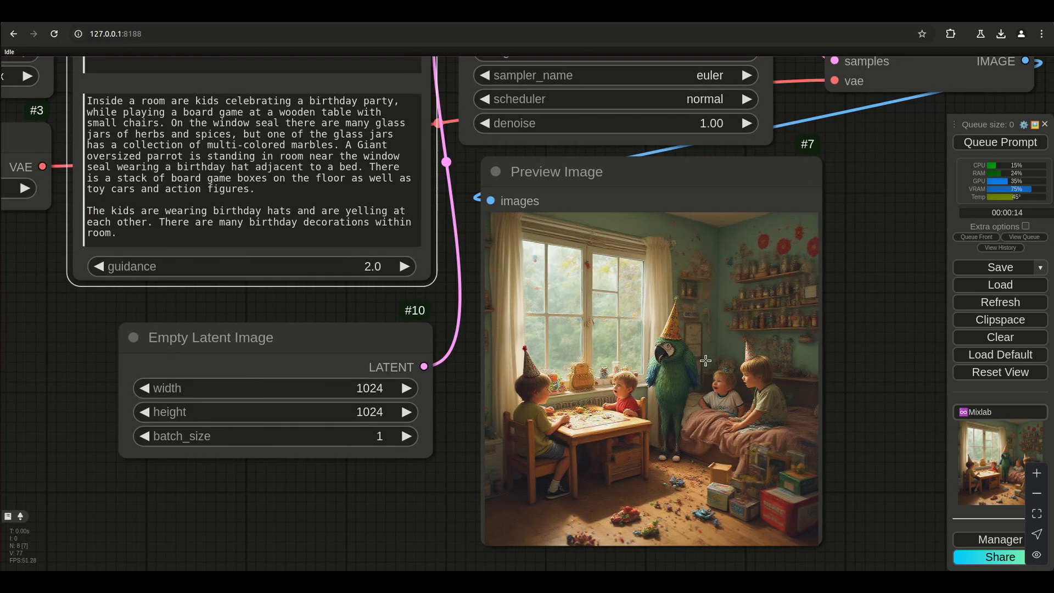
scroll(779, 362, down, 5)
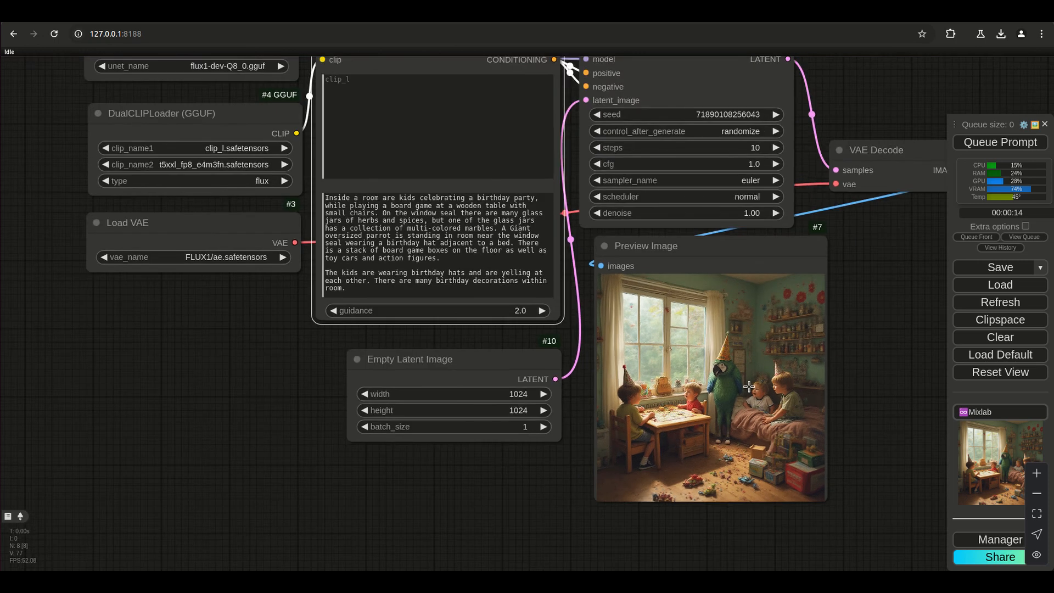
scroll(703, 277, down, 3)
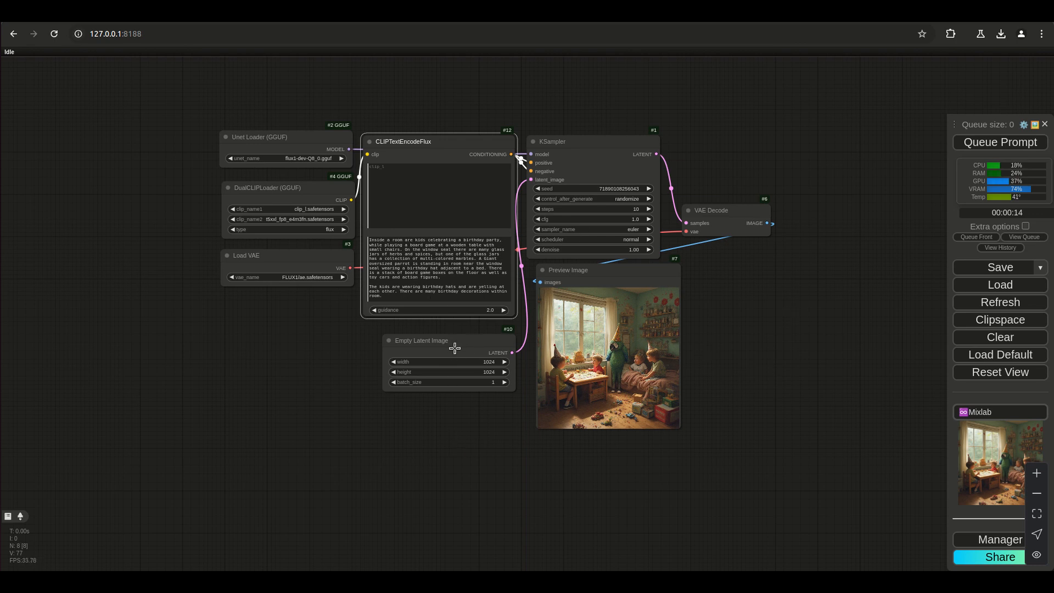
Move the Empty Latent Image node further down and enlarge the CLIPTextEncodeFlux node into the freed space.
drag(460, 355, 460, 381)
drag(505, 312, 509, 328)
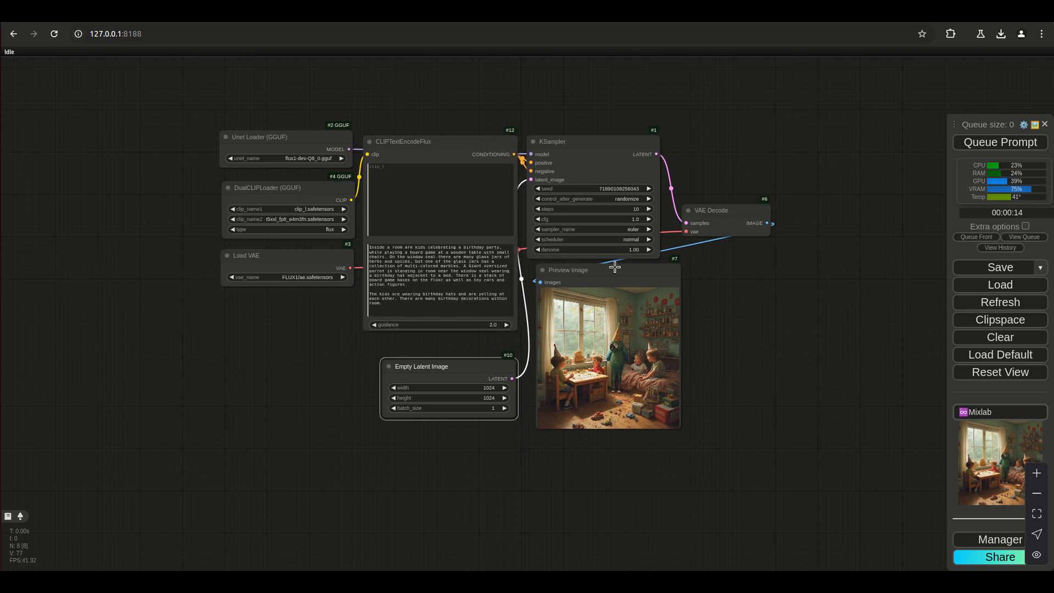
Set the CLIPTextEncodeFlux guidance to 3.0.
scroll(696, 411, up, 9)
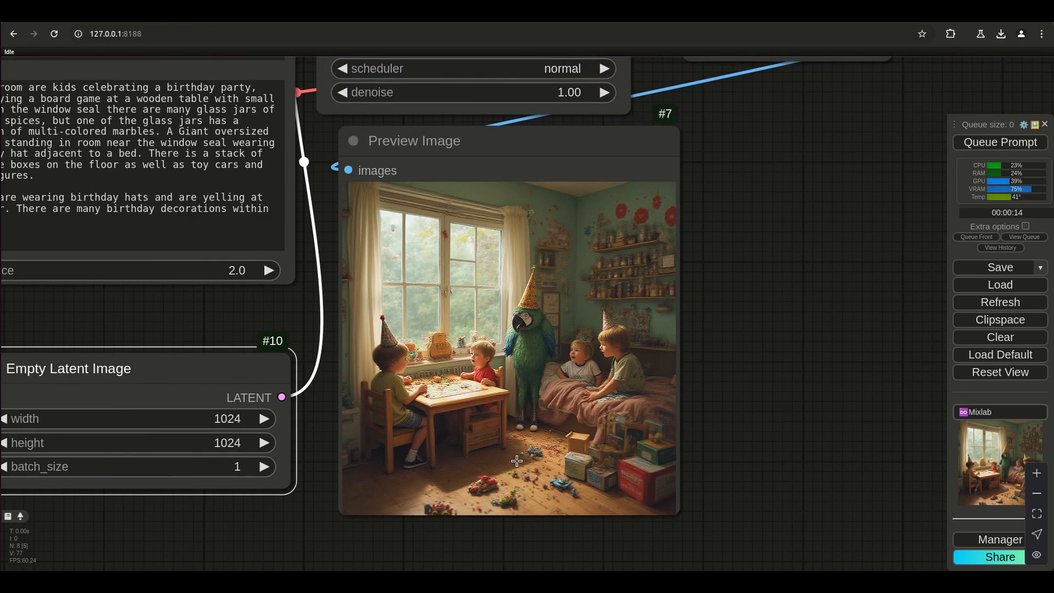
scroll(282, 529, down, 3)
drag(639, 398, 773, 353)
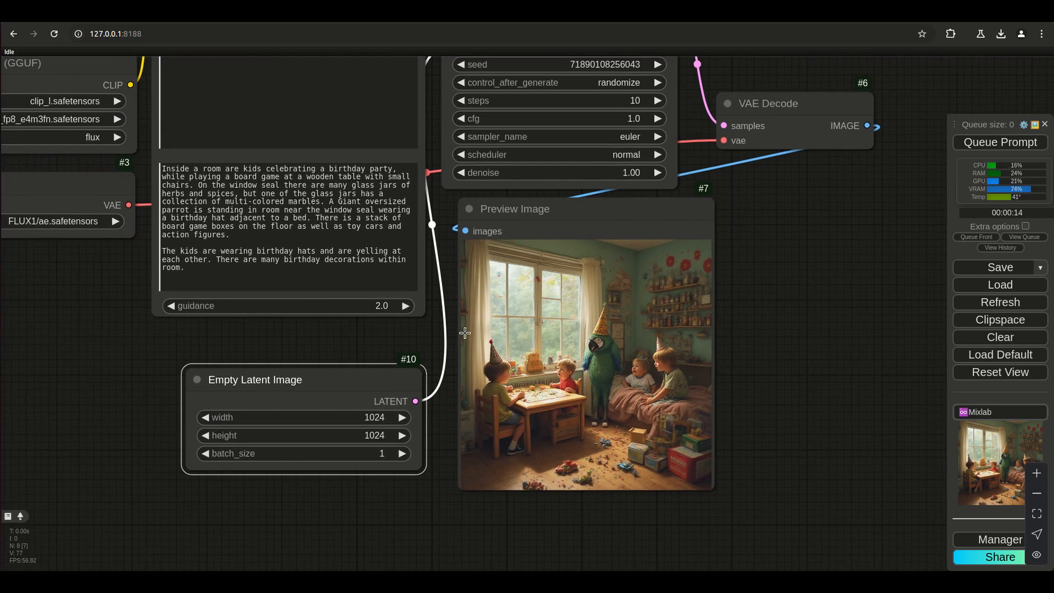
click(391, 309)
text(3)
key(Return)
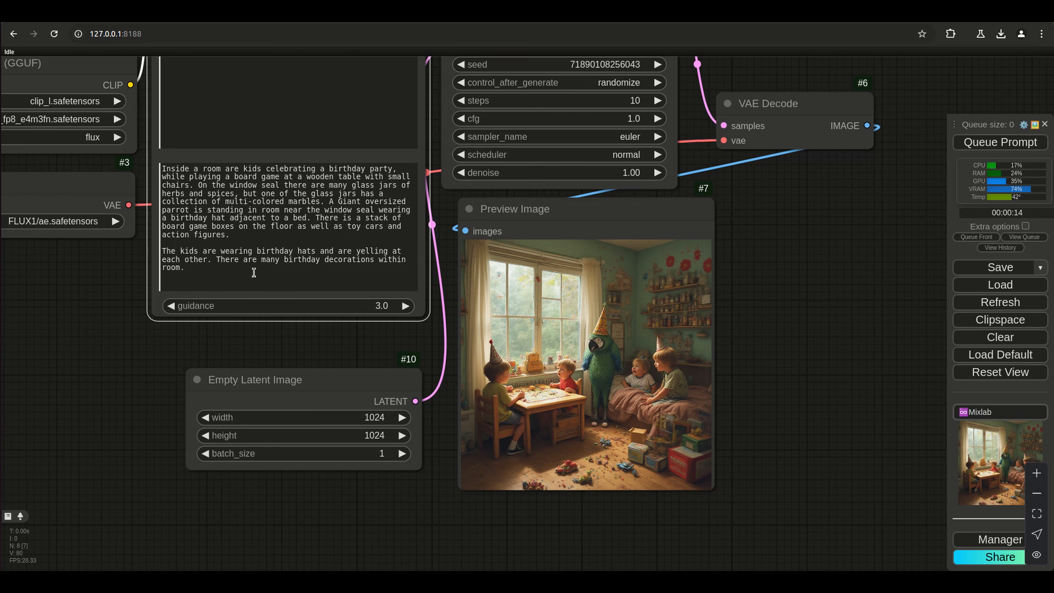
Copy the t5xxl prompt into the empty clip_l prompt and generate an image with both filled in.
drag(253, 273, 157, 151)
right_click(176, 181)
click(482, 214)
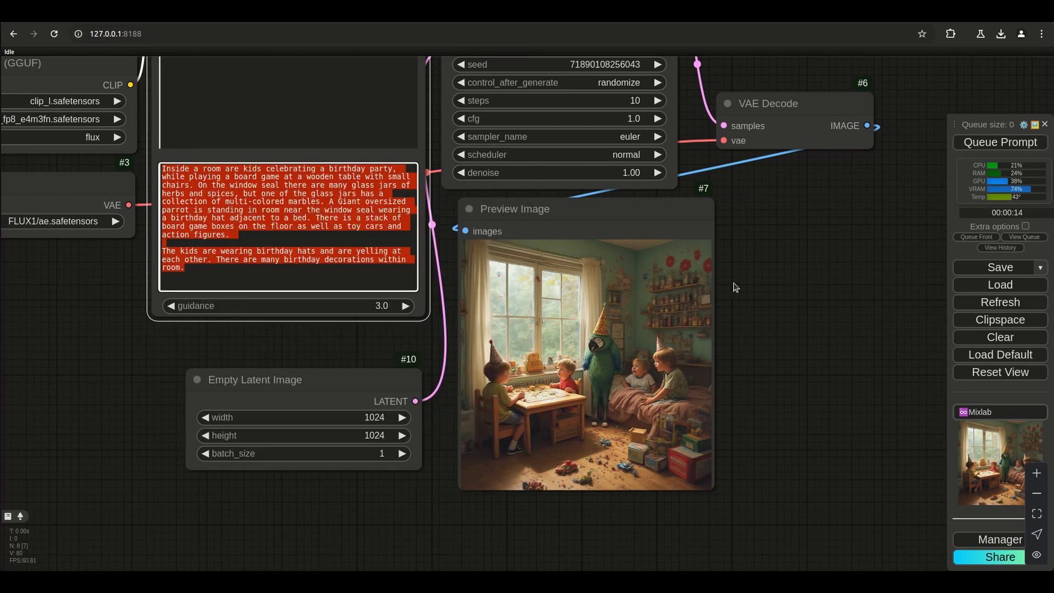
drag(736, 287, 777, 446)
right_click(344, 253)
click(380, 346)
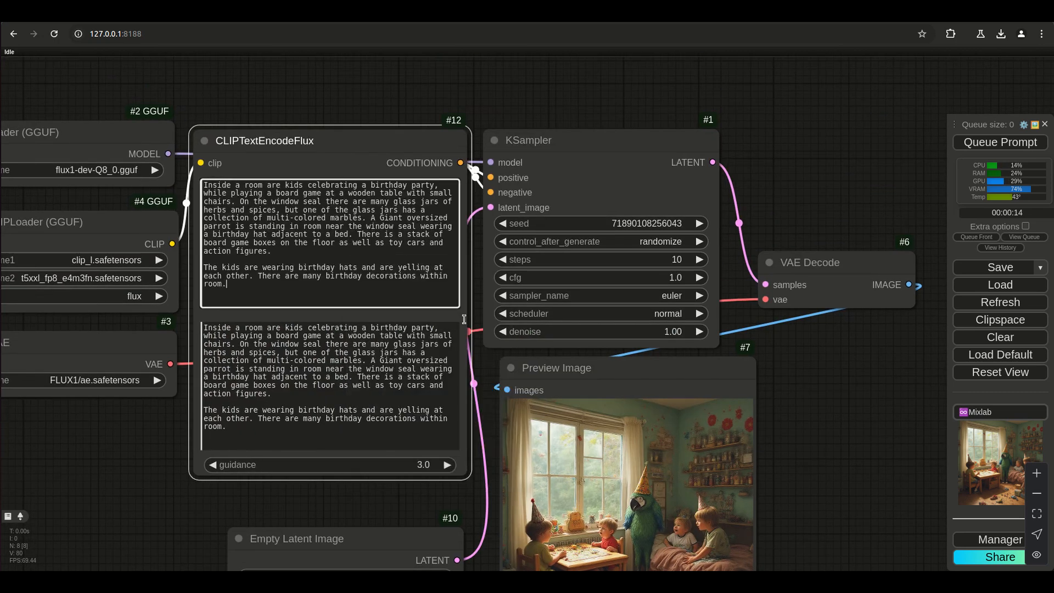
click(994, 143)
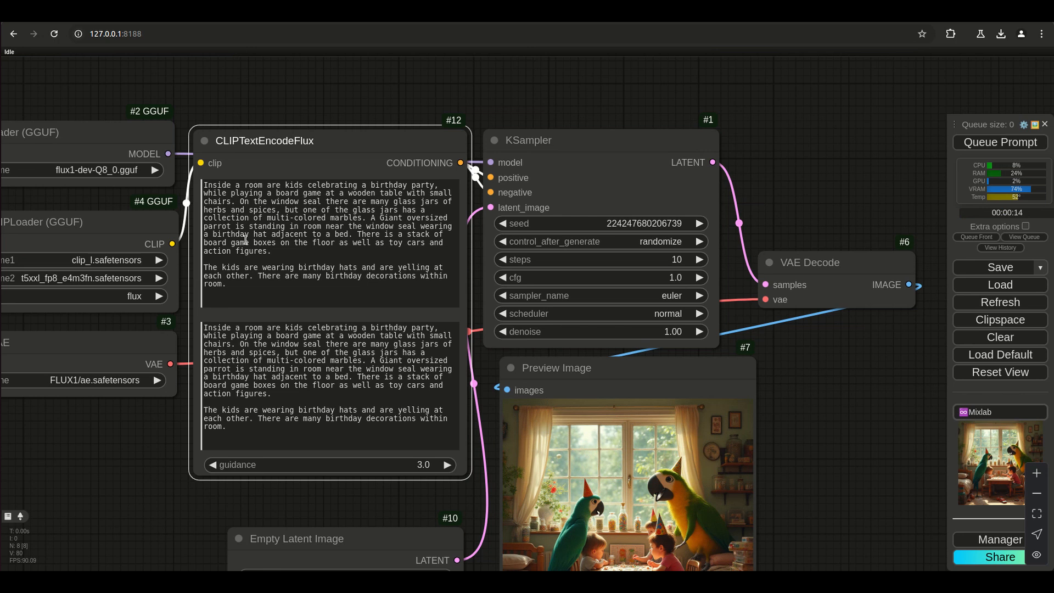
Look over the new preview, clear the clip_l prompt and generate an image from the t5xxl prompt alone.
drag(791, 550, 788, 423)
scroll(759, 414, up, 5)
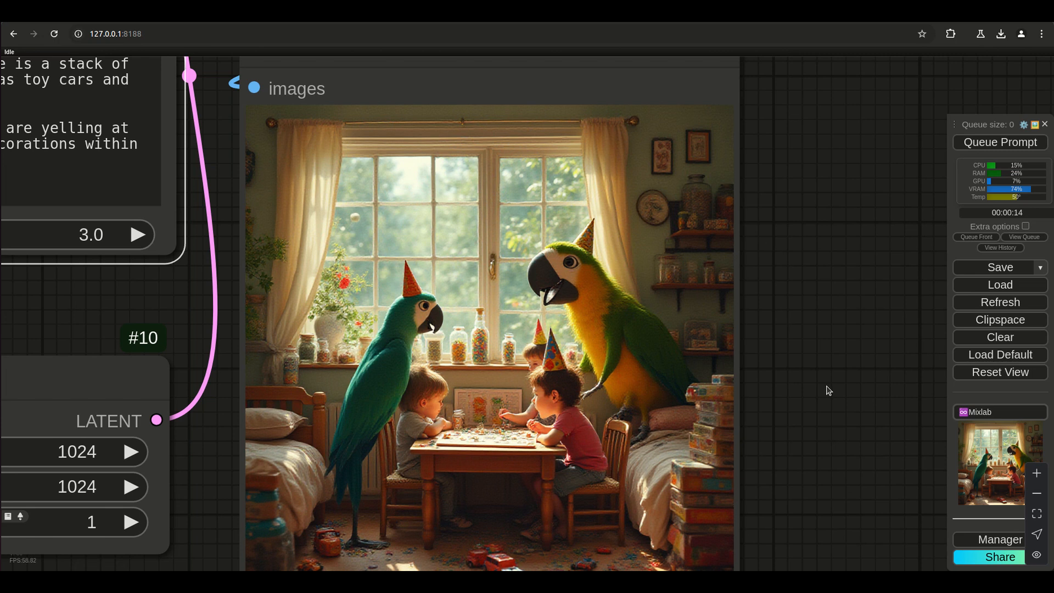
scroll(829, 391, down, 7)
drag(833, 330, 859, 432)
drag(313, 239, 252, 133)
key(BackSpace)
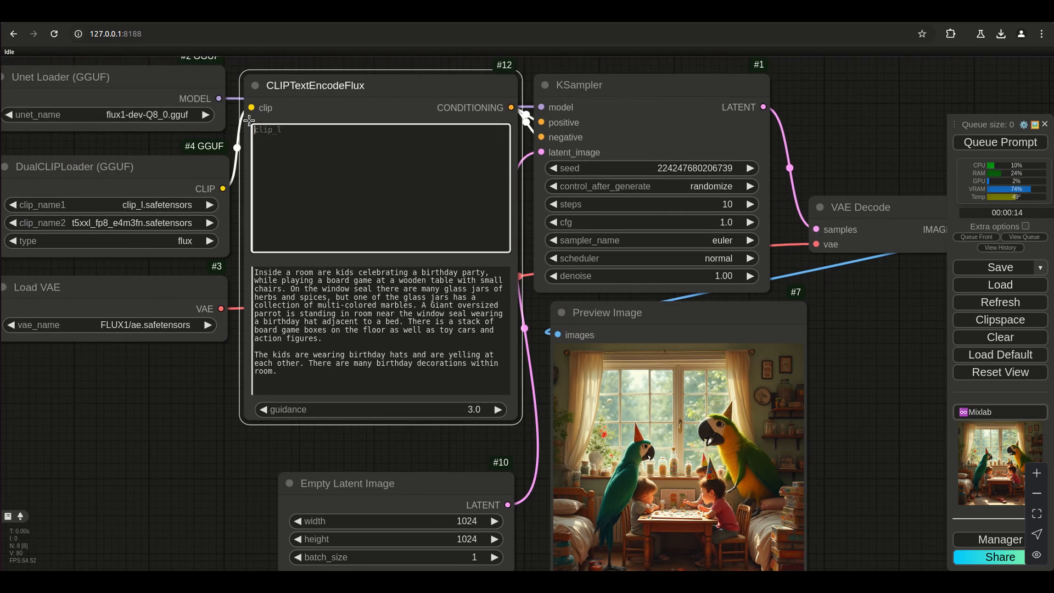
click(980, 149)
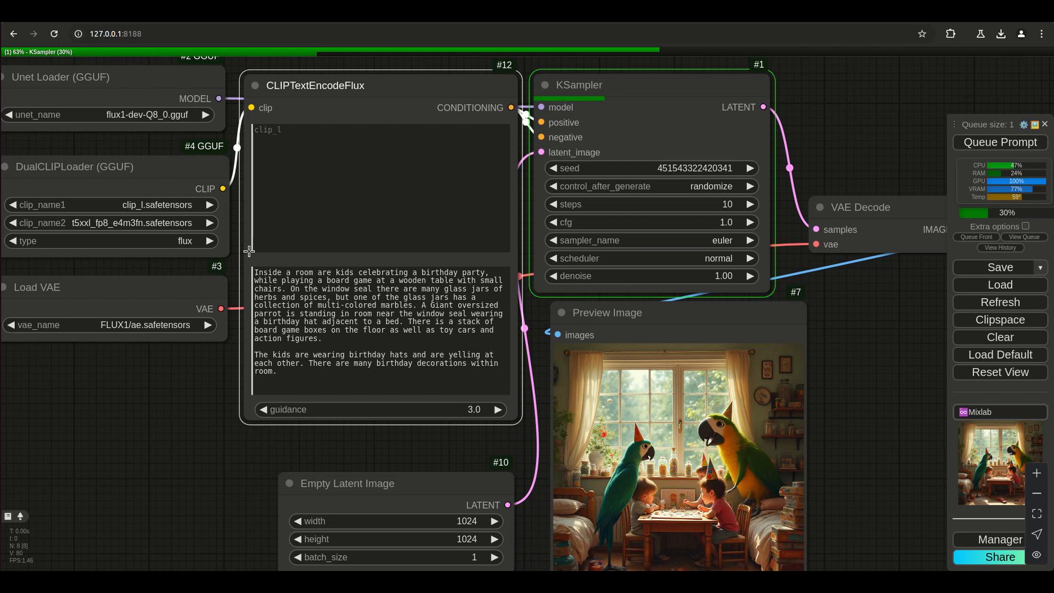
Cut the whole prompt out of t5xxl and paste it into the clip_l prompt.
click(258, 269)
key(ctrl+a)
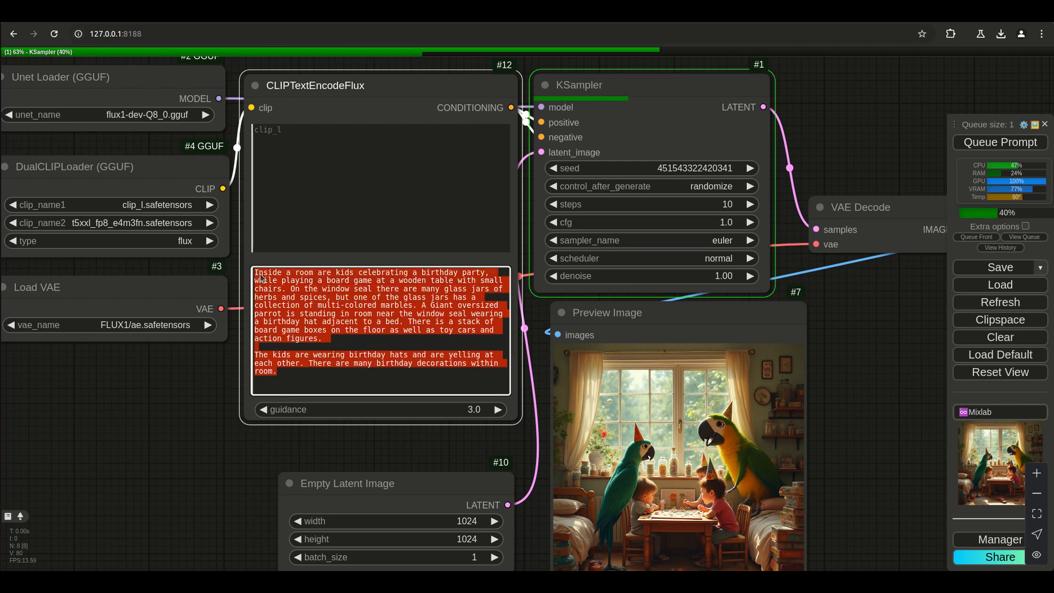
right_click(262, 277)
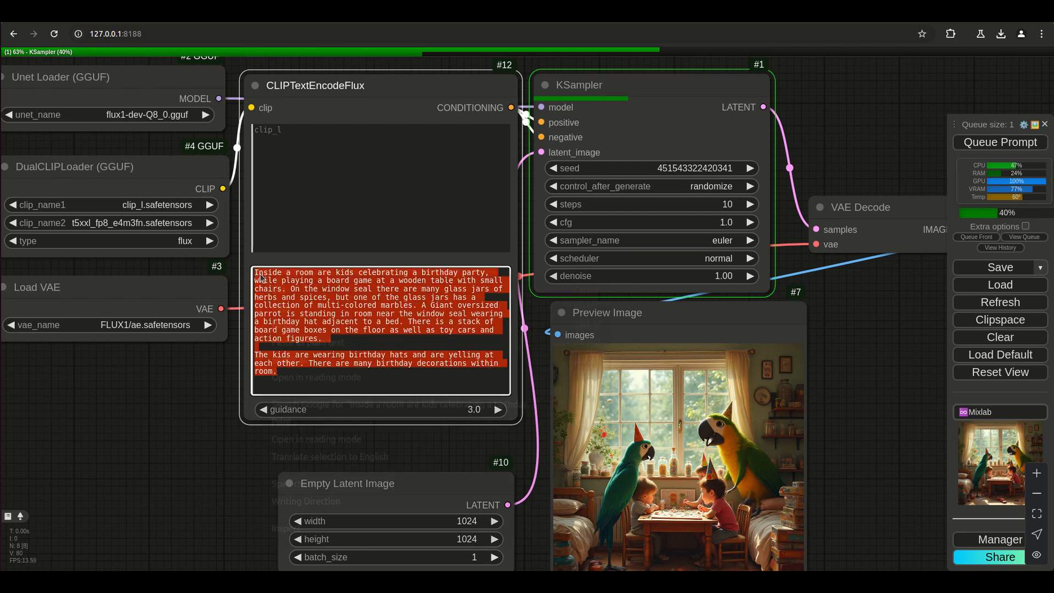
click(282, 294)
click(302, 140)
right_click(302, 140)
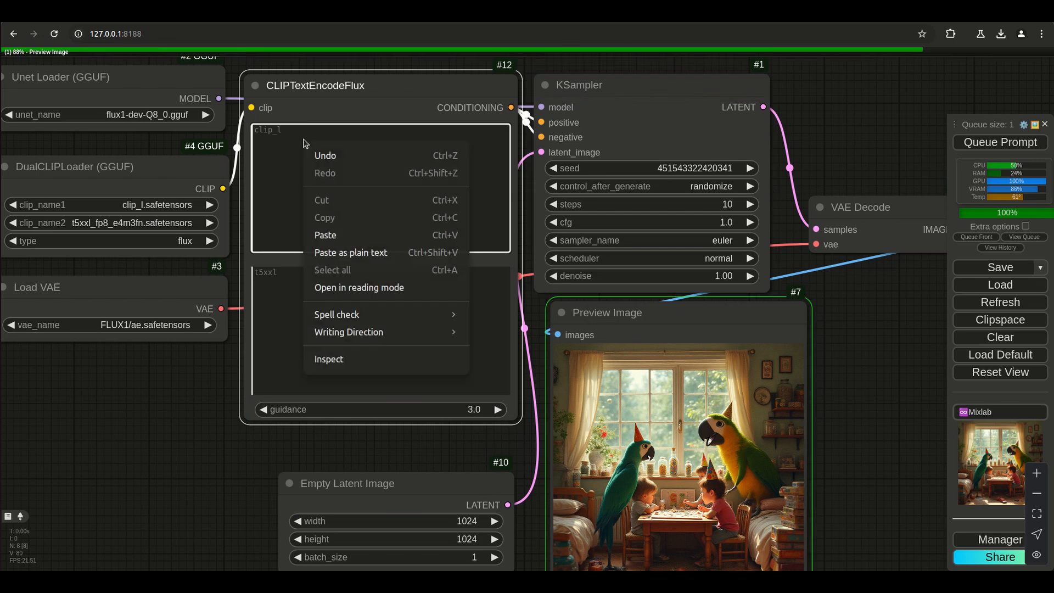
click(317, 233)
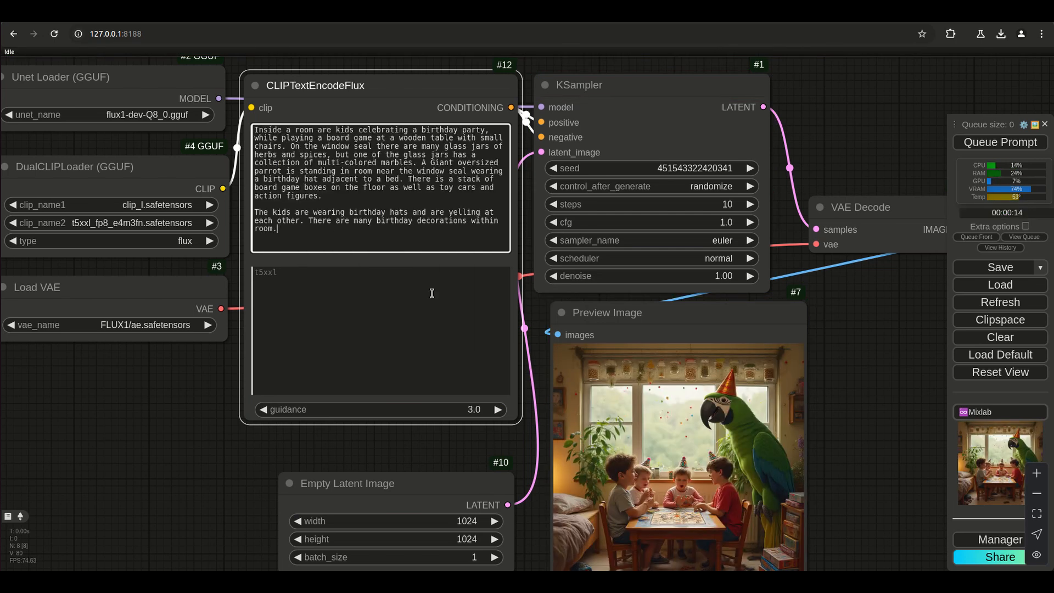
Examine the finished preview image and generate another with only the clip_l prompt filled in.
scroll(829, 535, up, 10)
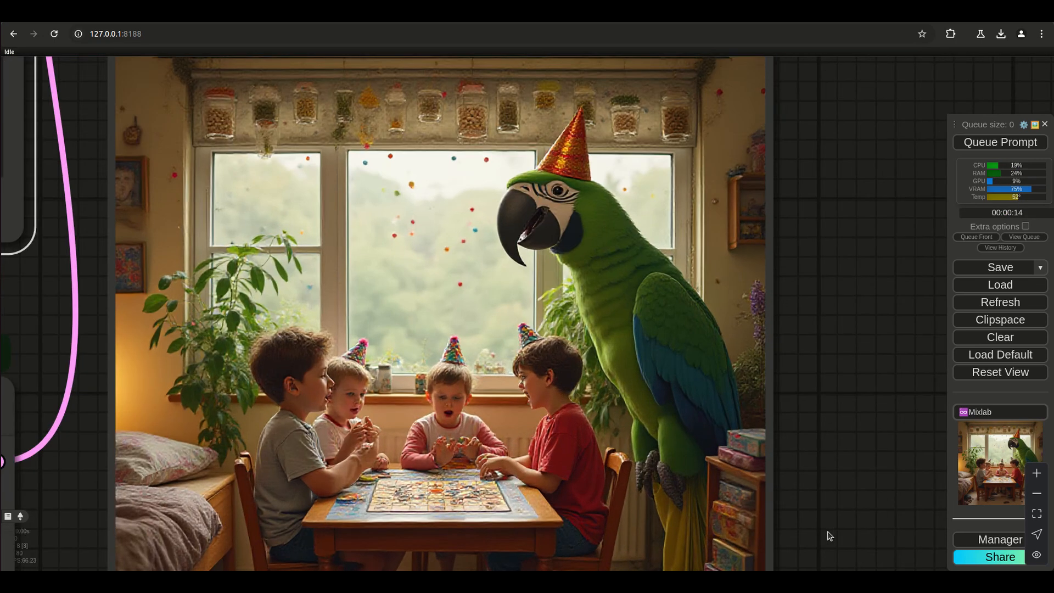
drag(829, 532, 828, 500)
scroll(827, 499, down, 2)
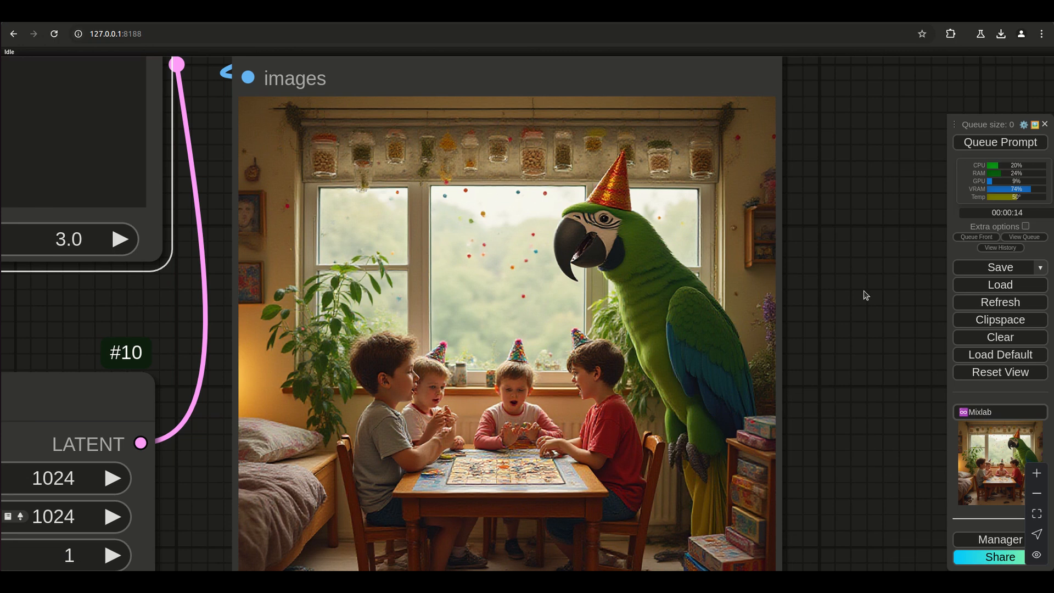
scroll(863, 295, down, 5)
scroll(863, 293, down, 3)
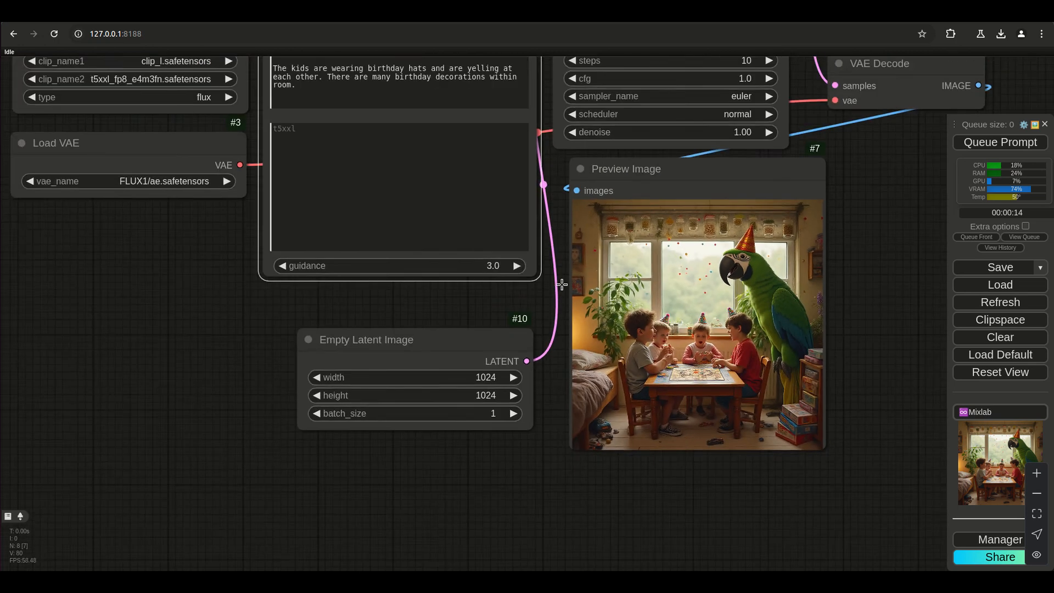
drag(870, 279, 834, 439)
key(ctrl+Return)
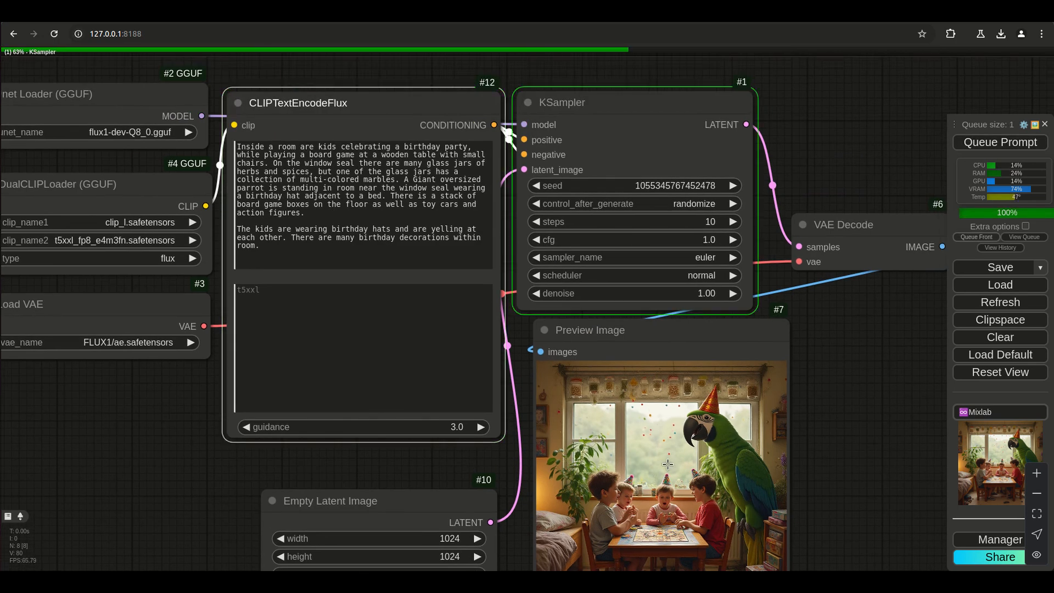
scroll(735, 469, up, 1)
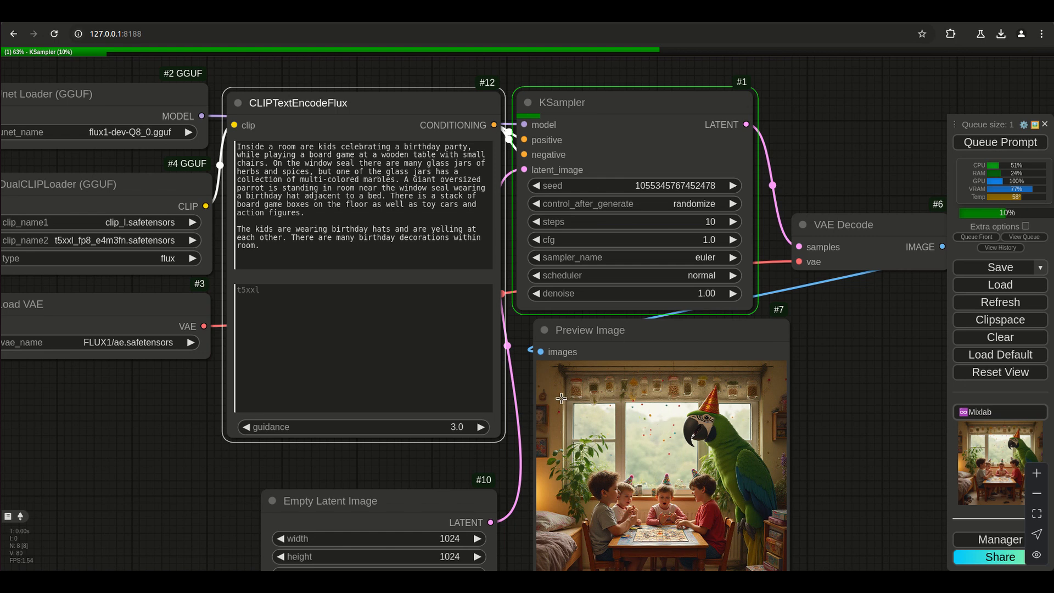
scroll(577, 389, up, 1)
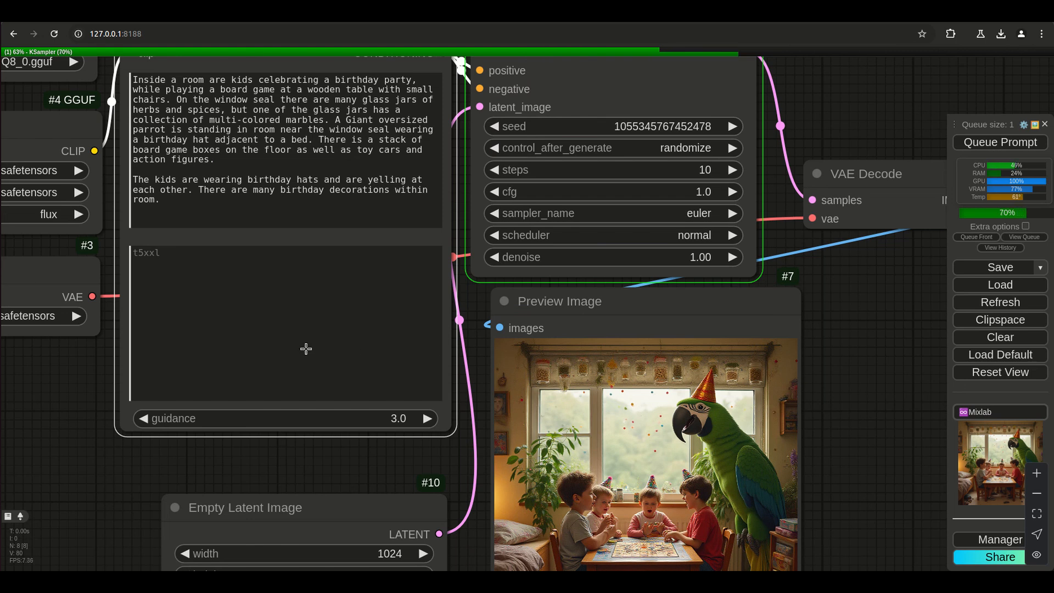
scroll(106, 390, down, 2)
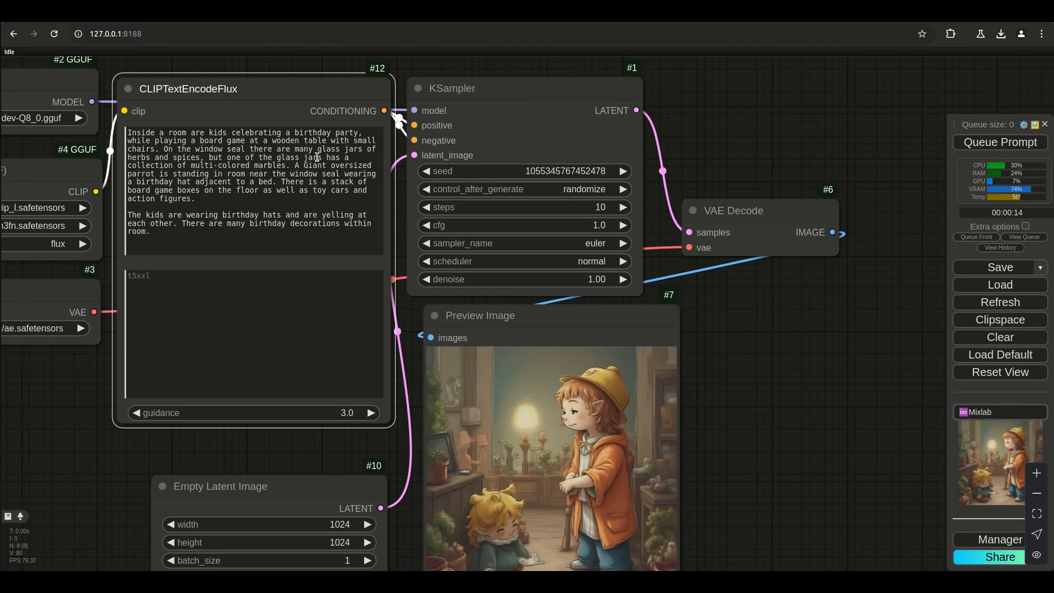
Cut the whole prompt out of clip_l and paste it back into the t5xxl prompt.
drag(752, 467, 826, 463)
drag(266, 233, 198, 125)
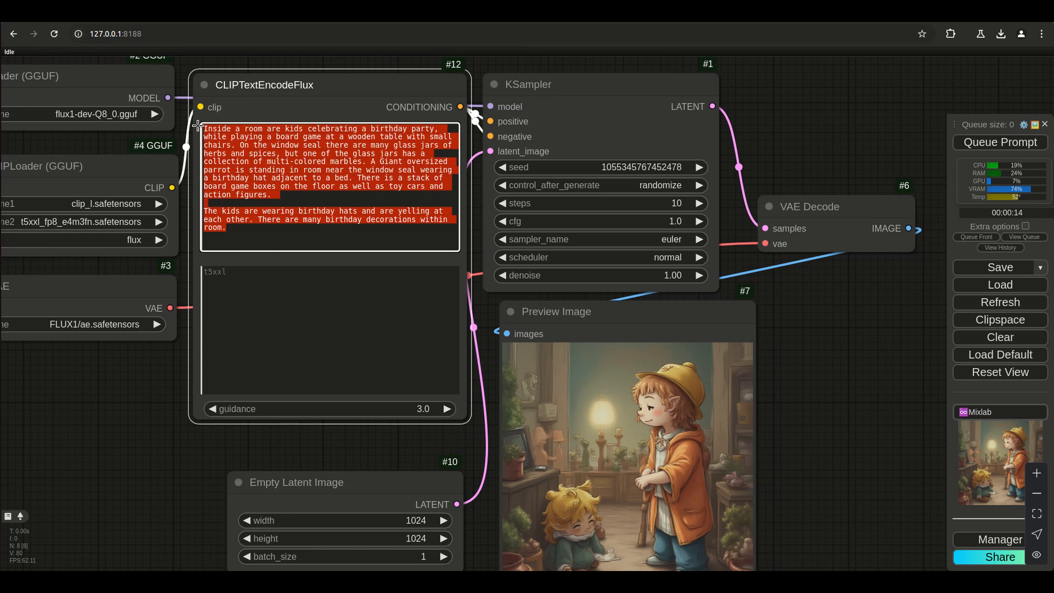
right_click(233, 141)
click(245, 159)
click(268, 283)
right_click(268, 283)
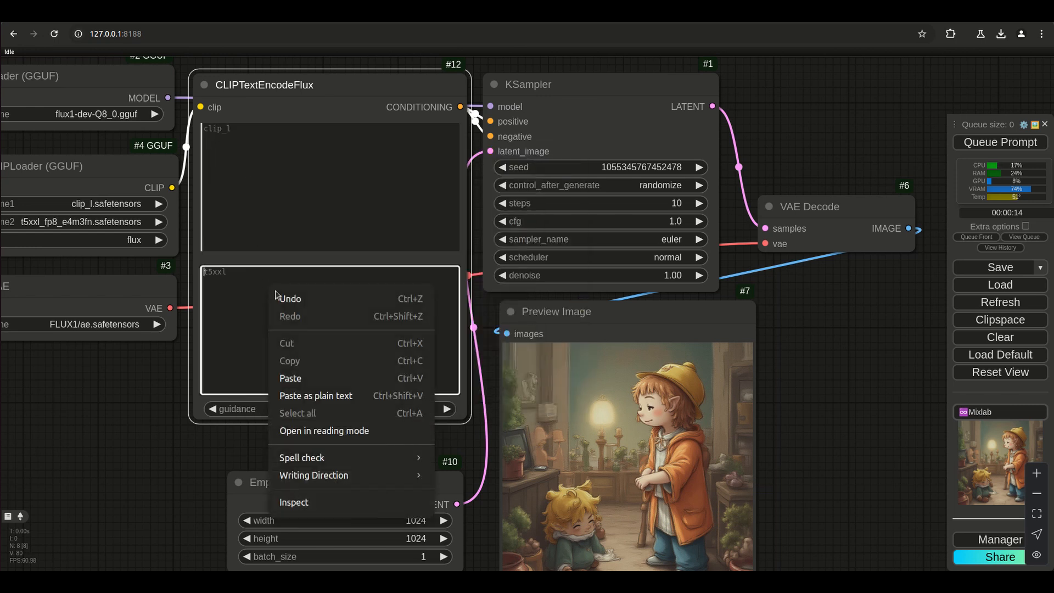
click(301, 374)
drag(99, 395, 238, 421)
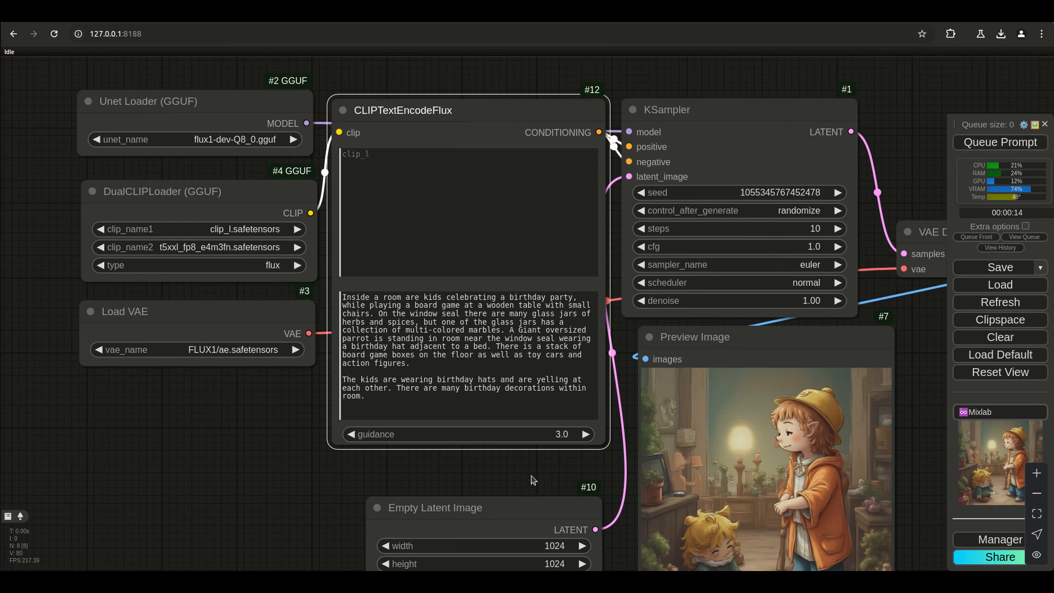
Look over the clip_l-only preview and move the Empty Latent Image node closer beneath the CLIPTextEncodeFlux node.
drag(531, 475, 331, 412)
scroll(538, 457, up, 3)
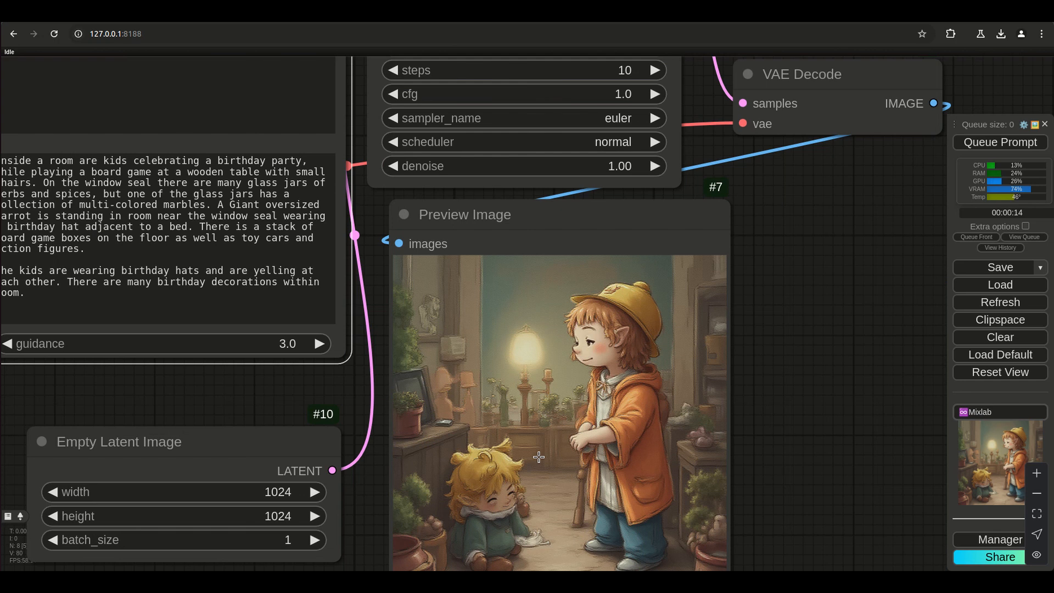
scroll(538, 457, down, 5)
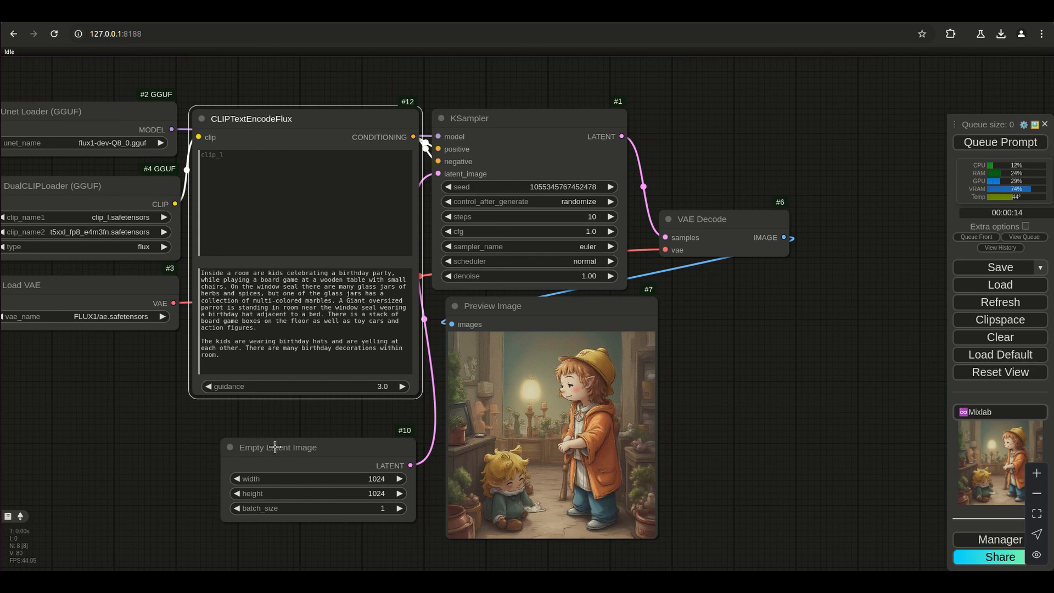
drag(290, 439, 276, 418)
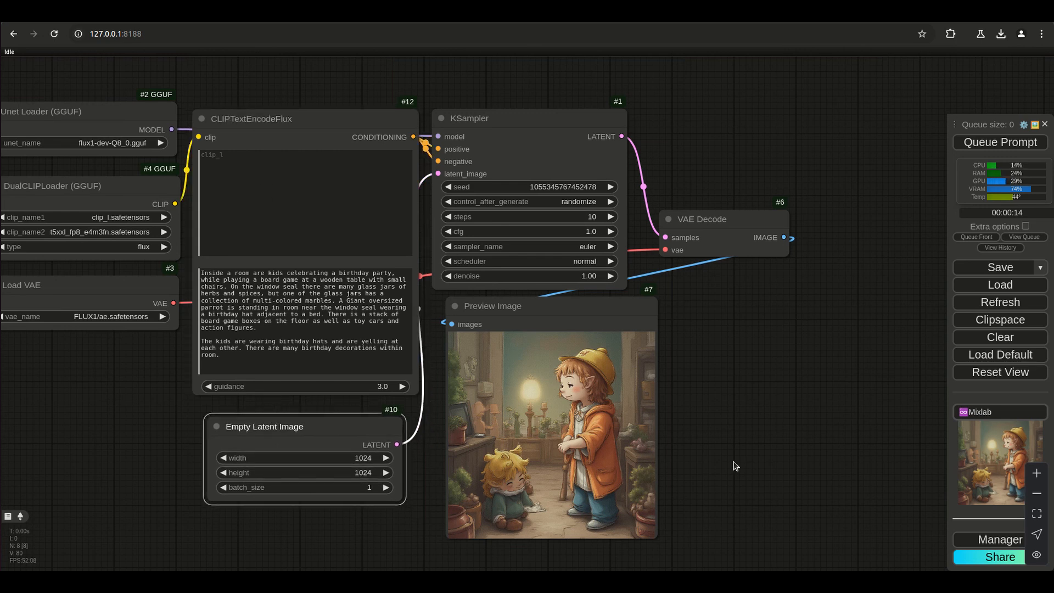
scroll(735, 465, up, 4)
drag(736, 458, 878, 473)
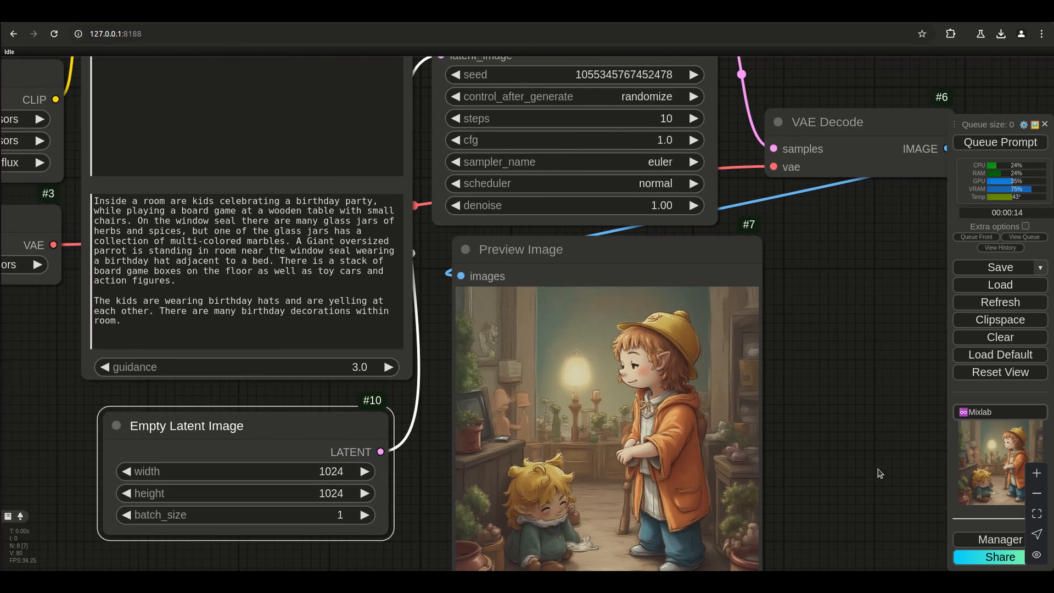
Add a new paragraph at the end of the t5xxl prompt: There is a banner that says,"Happy Birthday".
click(162, 338)
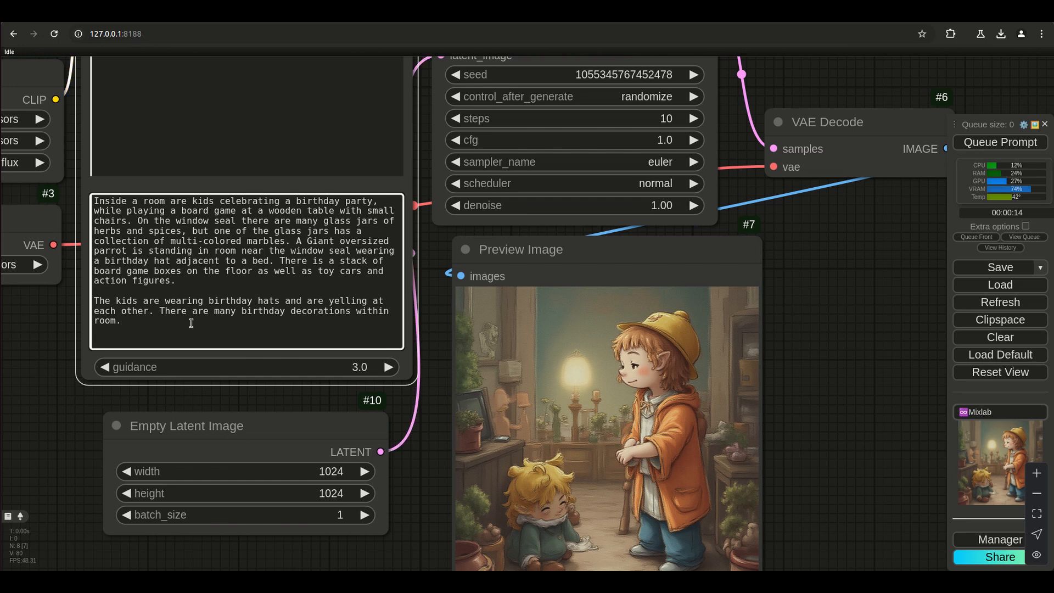
text(There is a bannerBi)
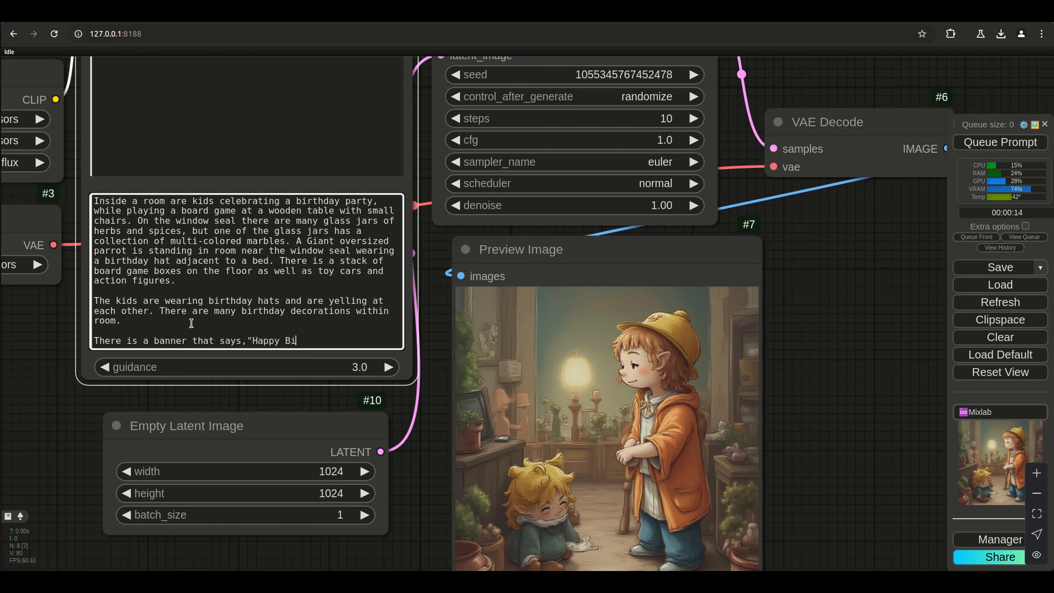
text(rthdya)
key(BackSpace)
text(ay")
Insert "near the window" after "banner" in the last sentence of the t5xxl prompt.
key(Left)
key(Left)
key(Left)
key(Left)
key(Left)
key(Left)
key(Left)
key(Left)
key(Left)
key(Left)
key(Left)
key(Left)
text(near the )
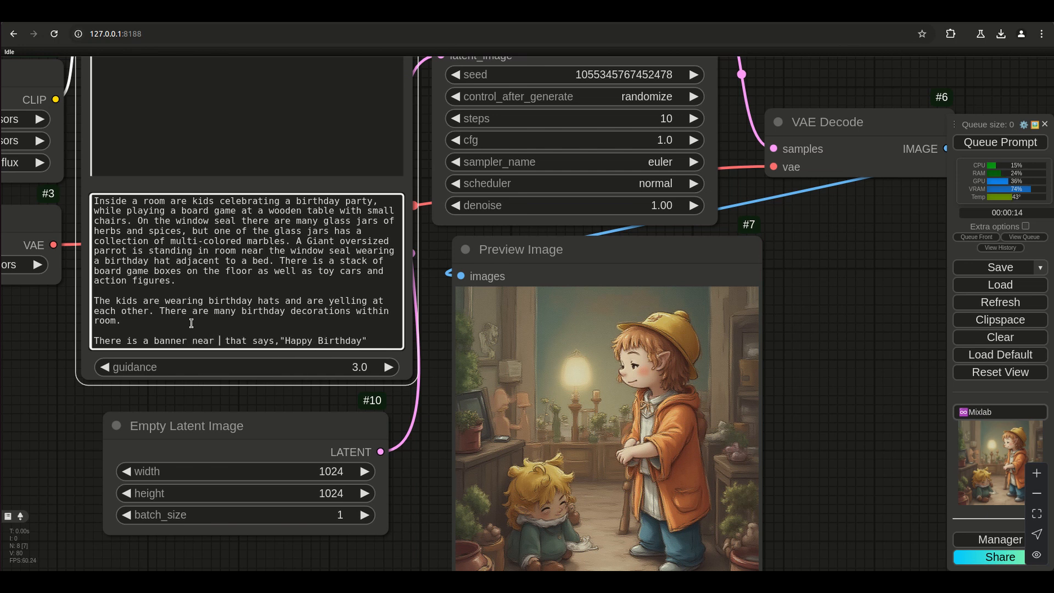
text(window)
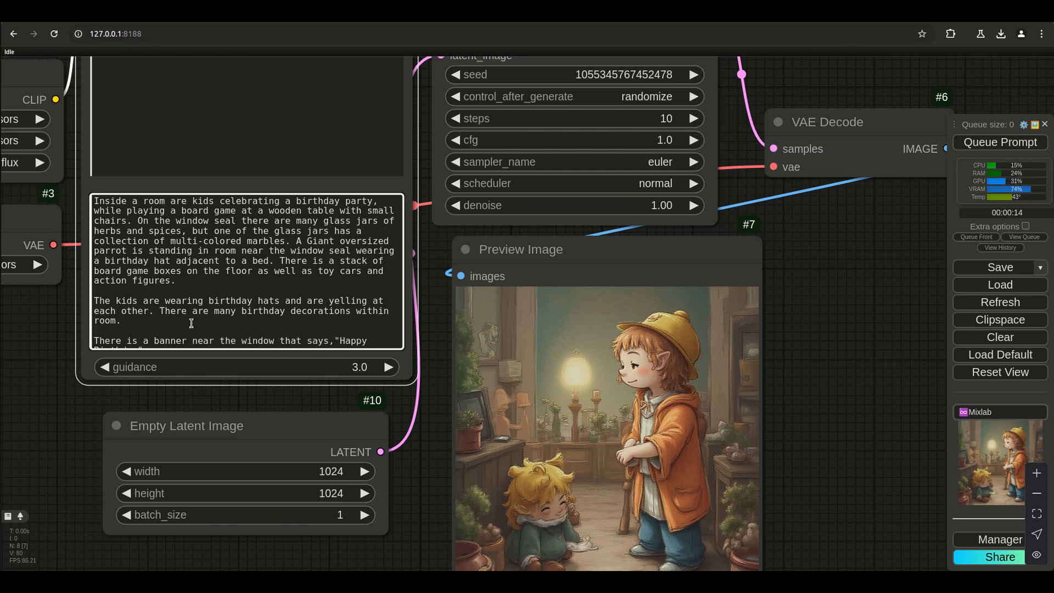
Generate an image from the t5xxl prompt with the banner sentence and bring the preview into view.
key(ctrl+Return)
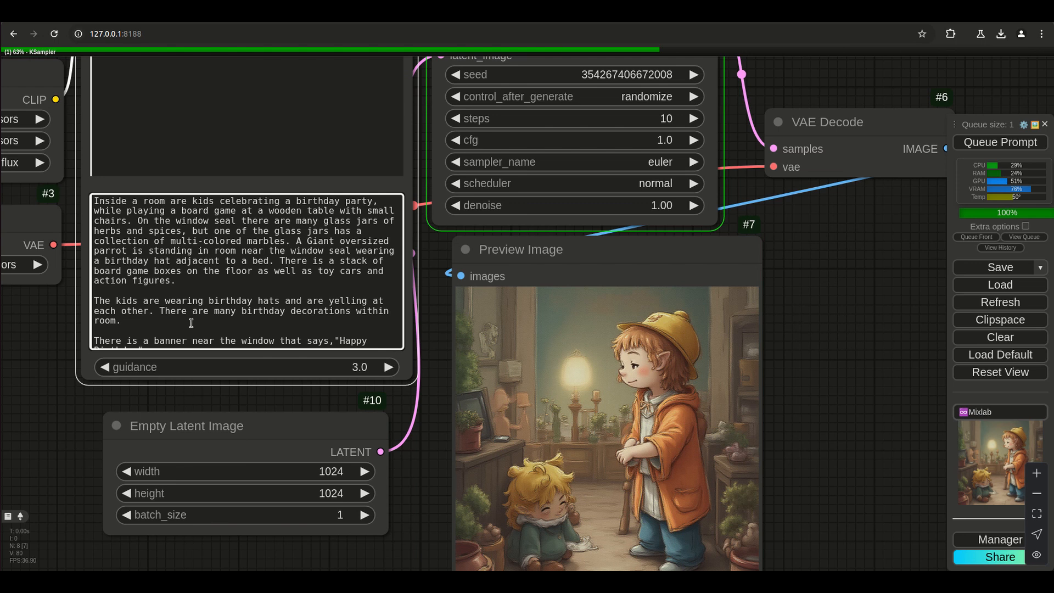
drag(278, 390, 465, 420)
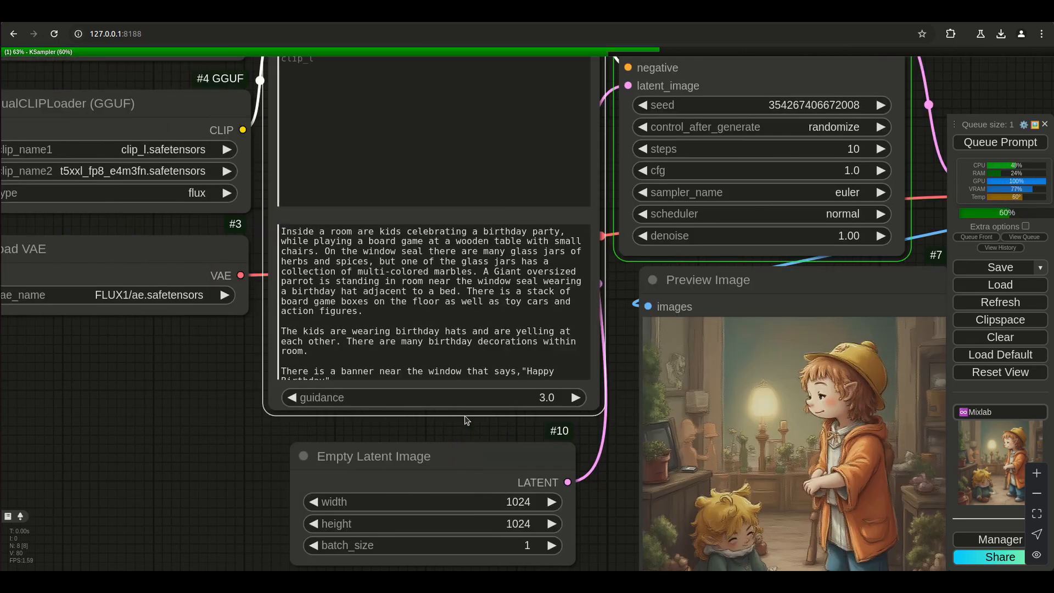
scroll(466, 420, down, 2)
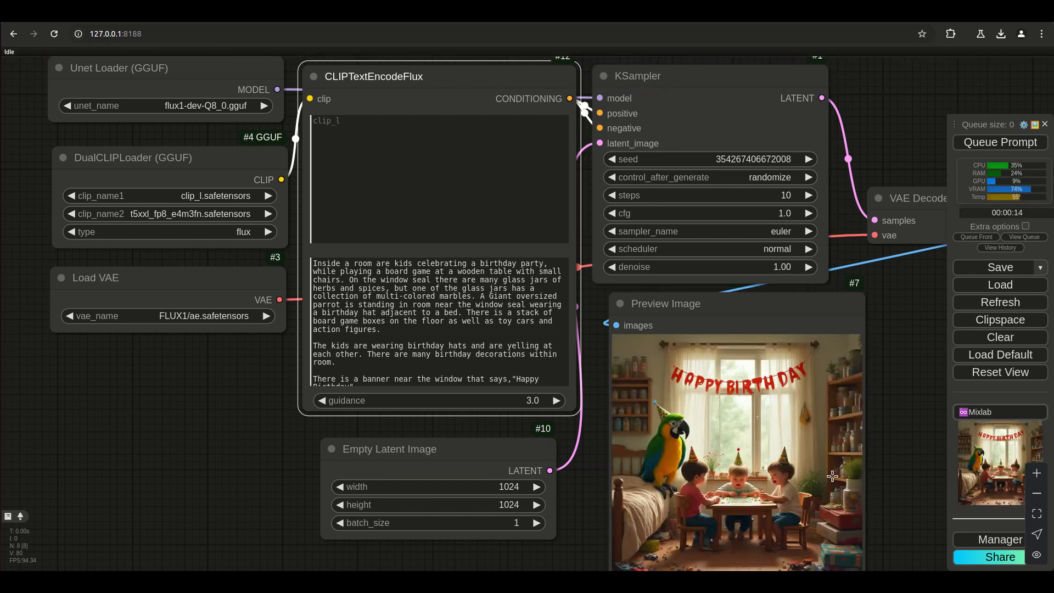
Examine the preview image's birthday banner, parrot and room details against the t5xxl prompt.
scroll(872, 449, up, 5)
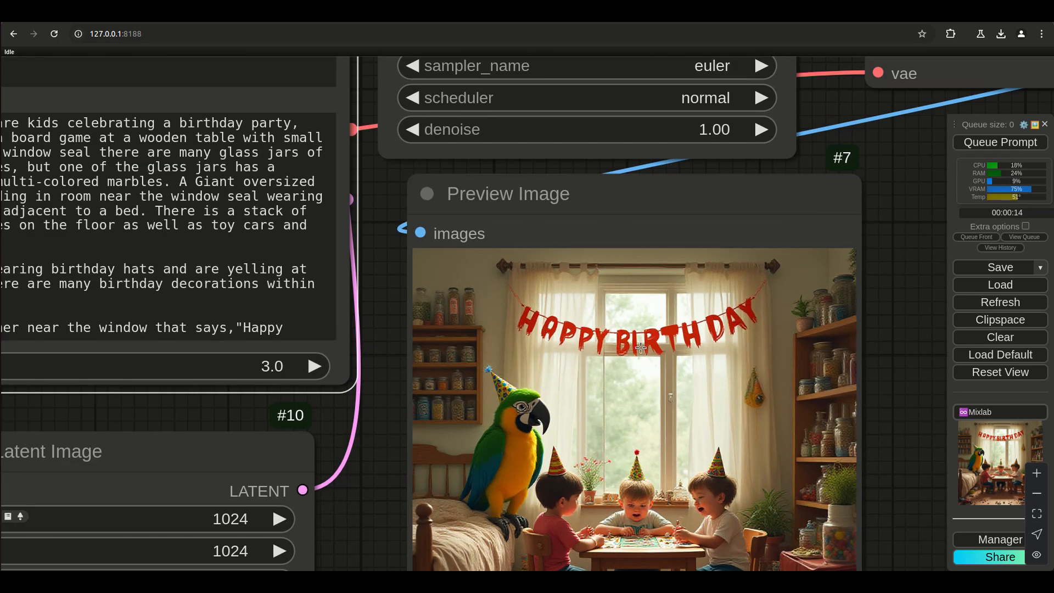
scroll(514, 450, down, 6)
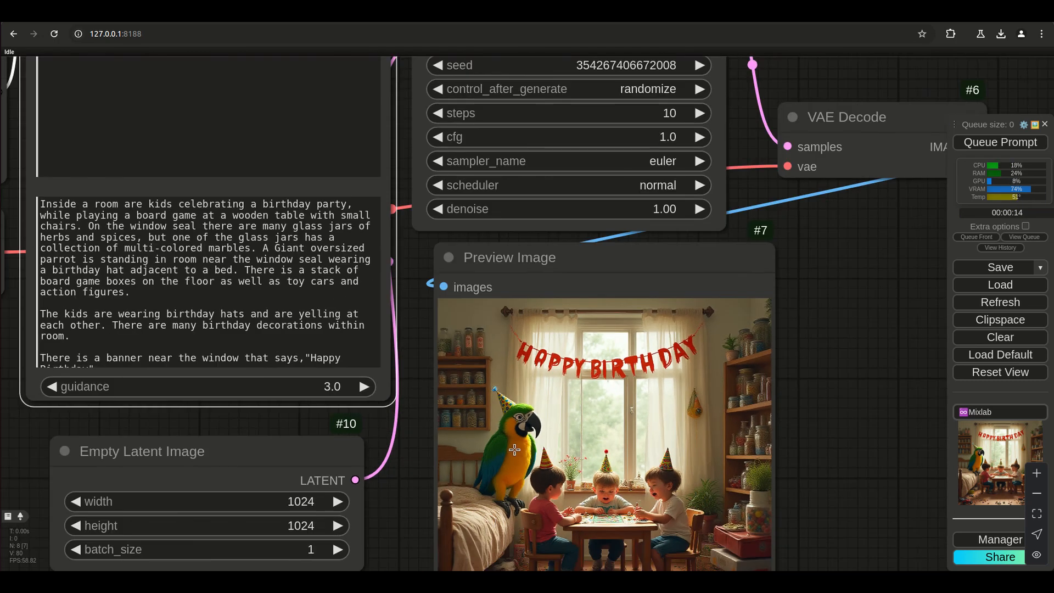
scroll(759, 467, up, 4)
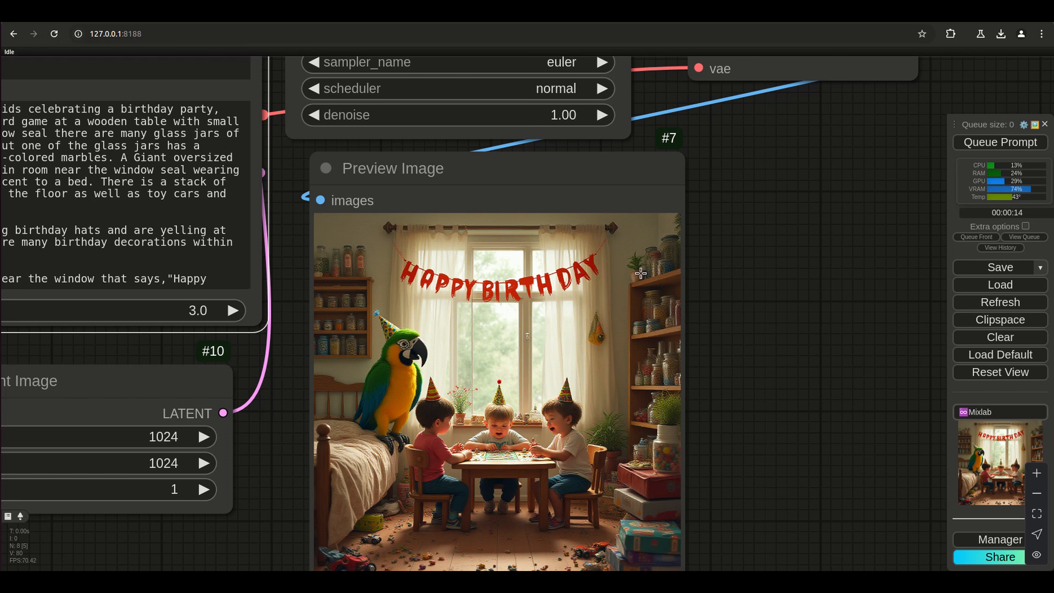
drag(267, 437, 409, 406)
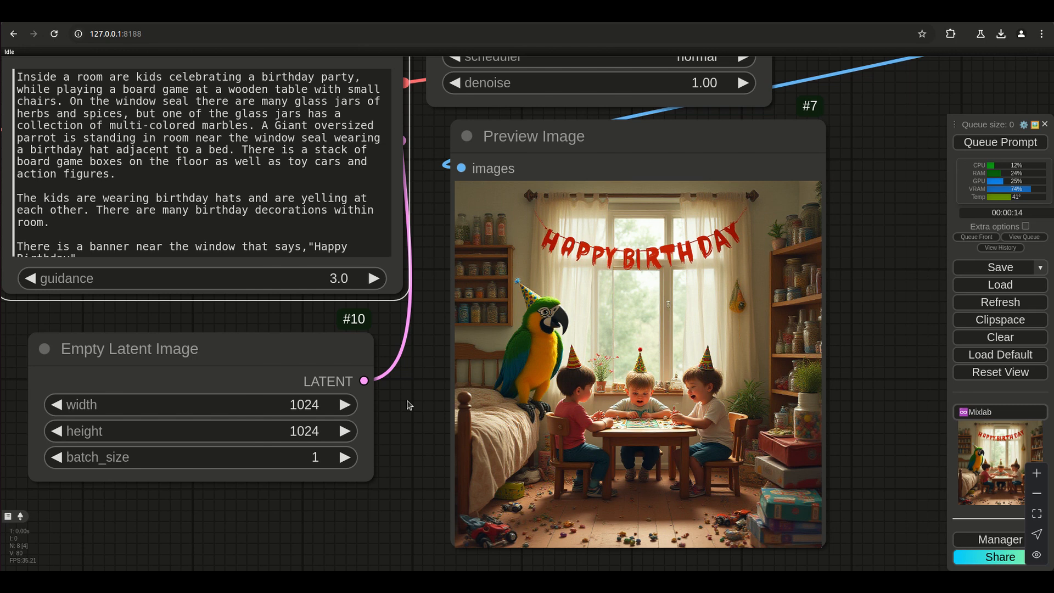
scroll(497, 379, down, 6)
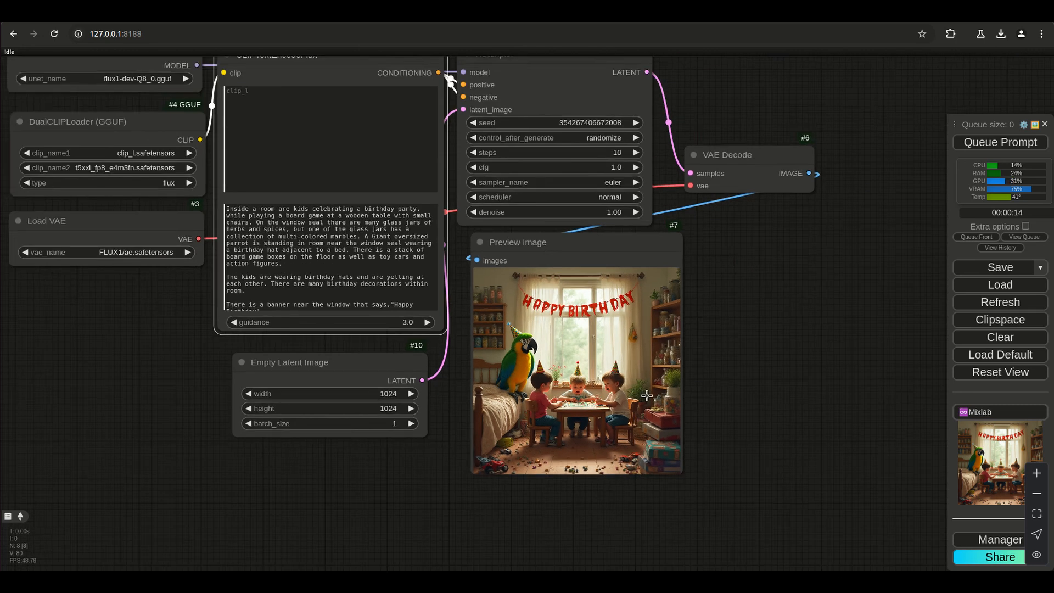
drag(744, 334, 821, 400)
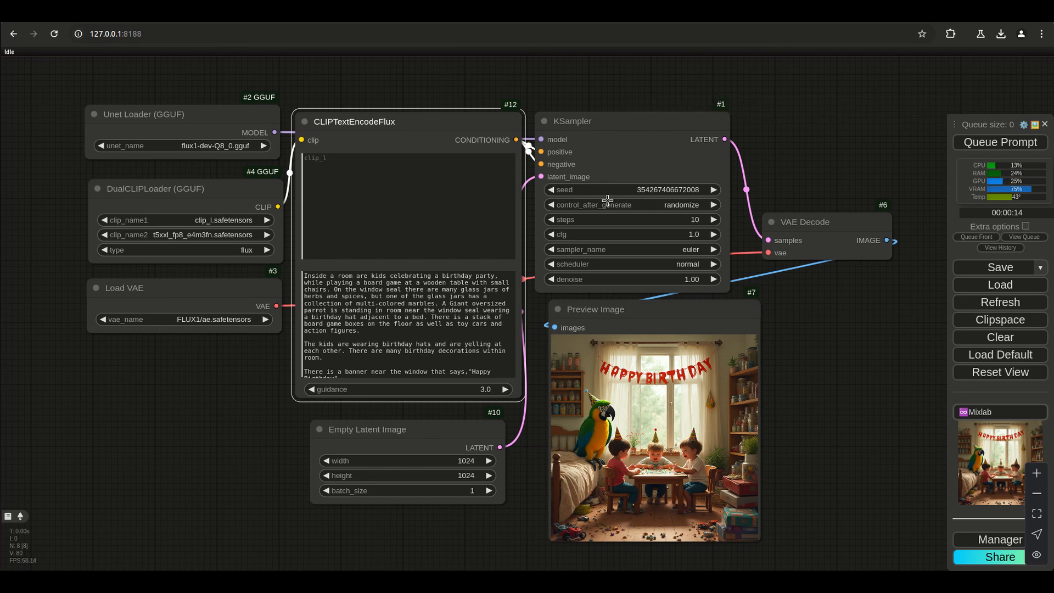
Try adding an Upscale Latent By node to the KSampler's latent output, reposition it, and remove it.
drag(725, 139, 807, 103)
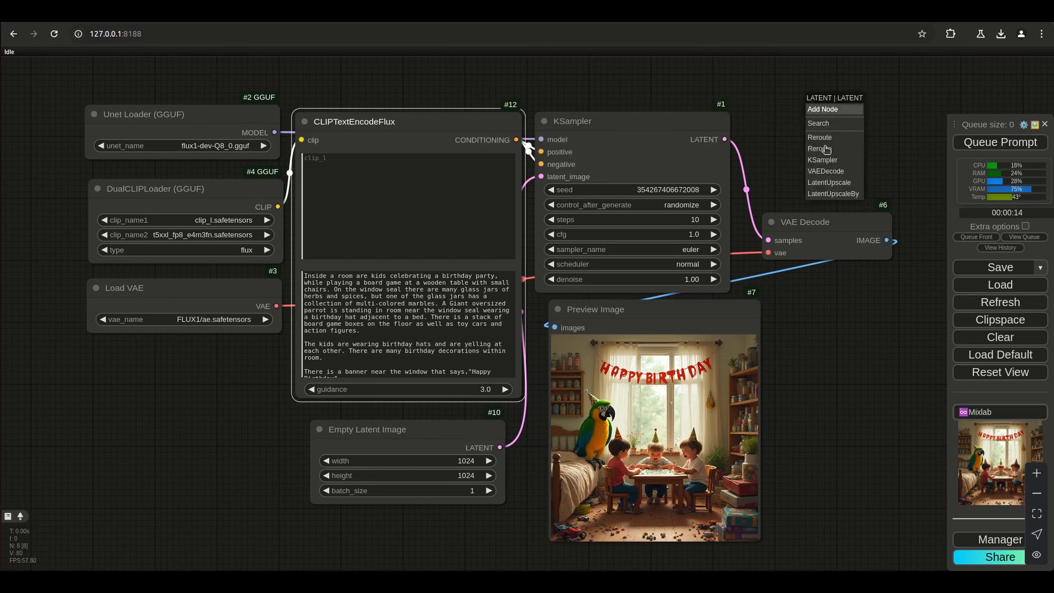
click(832, 194)
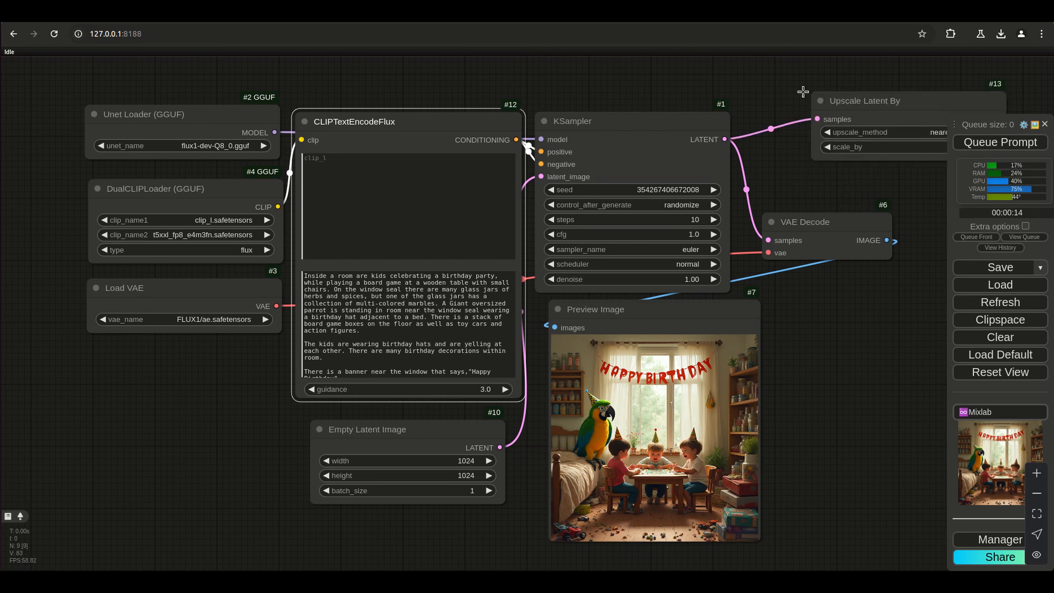
drag(864, 107, 793, 88)
right_click(860, 85)
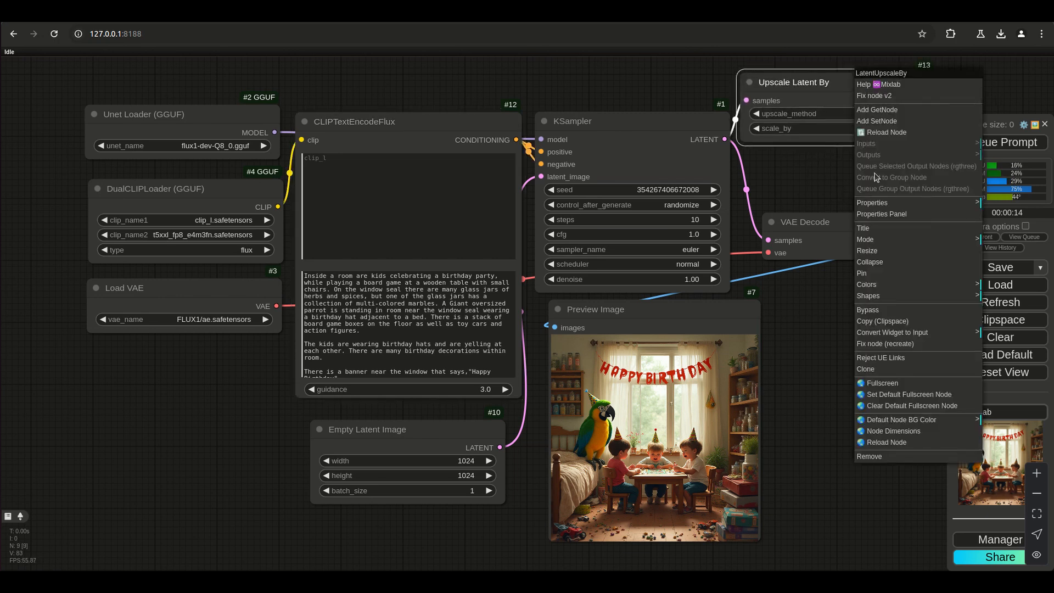
click(878, 458)
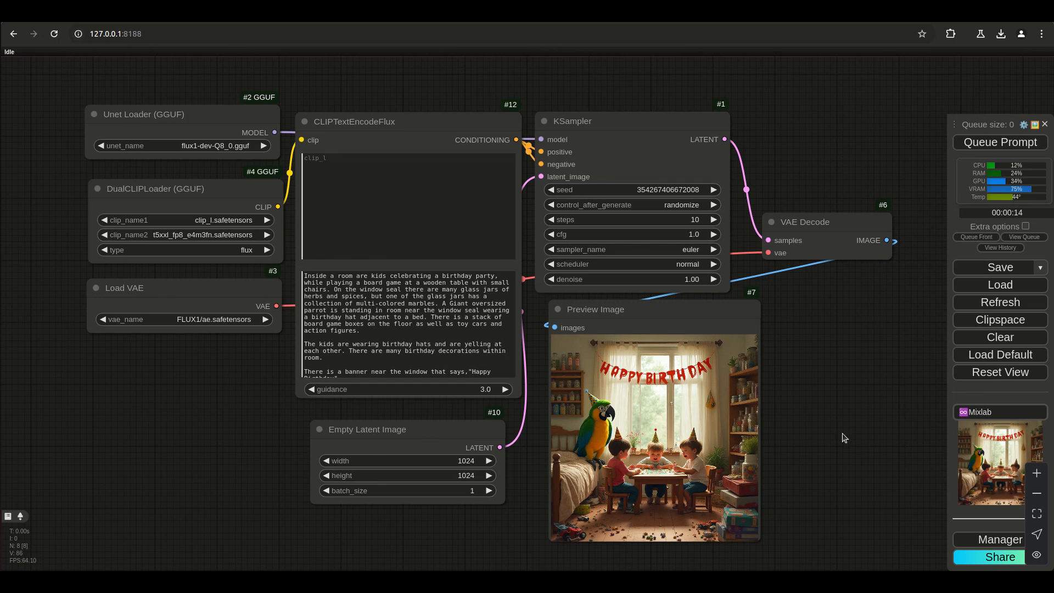
Inspect the parrot, bed and floor area of the generated preview up close.
scroll(713, 466, up, 10)
scroll(366, 412, down, 10)
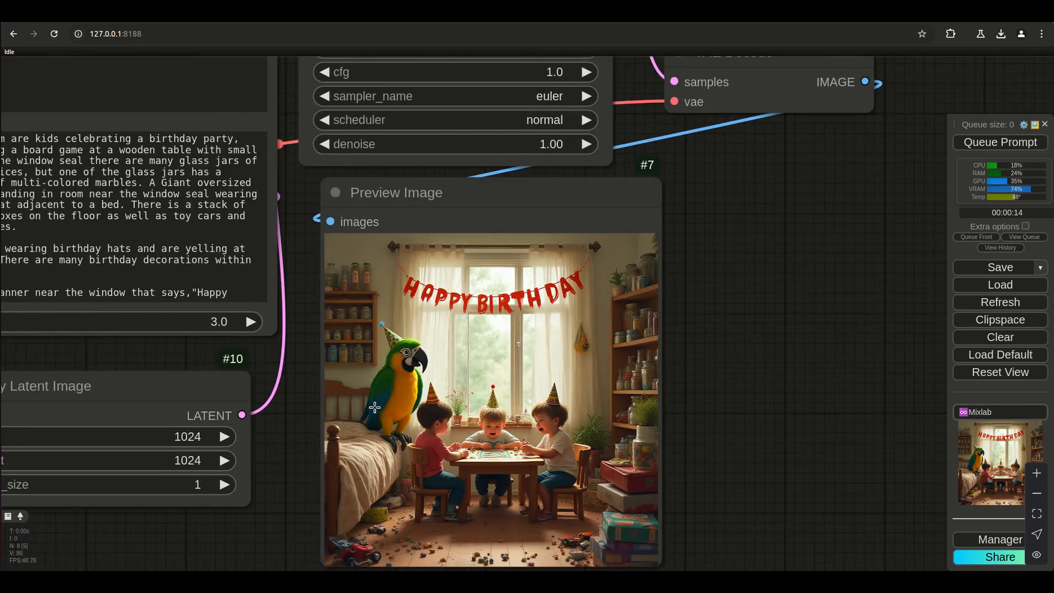
scroll(282, 502, up, 3)
drag(369, 508, 387, 538)
Nudge the Unet Loader (GGUF), DualCLIPLoader (GGUF) and Load VAE nodes slightly to tidy their column beside CLIPTextEncodeFlux.
scroll(387, 537, down, 3)
drag(228, 480, 307, 457)
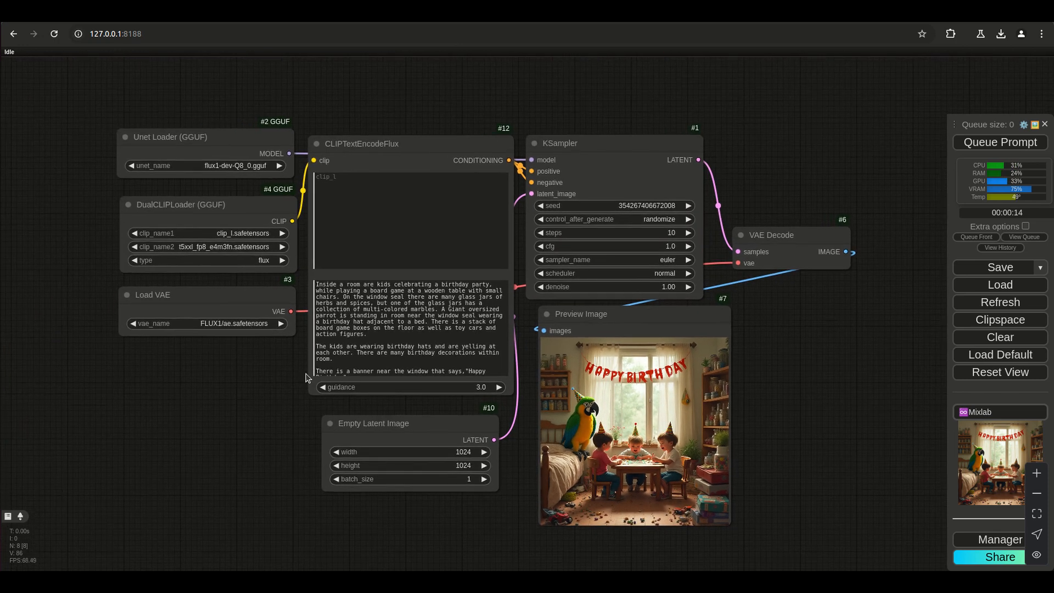
drag(227, 138, 229, 142)
drag(221, 205, 222, 206)
drag(218, 295, 223, 293)
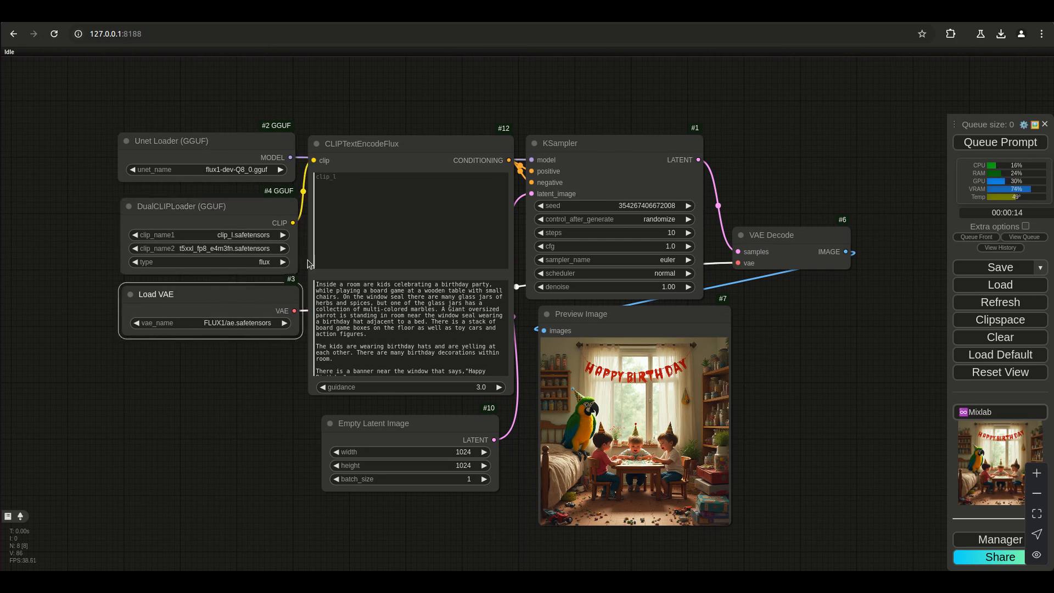